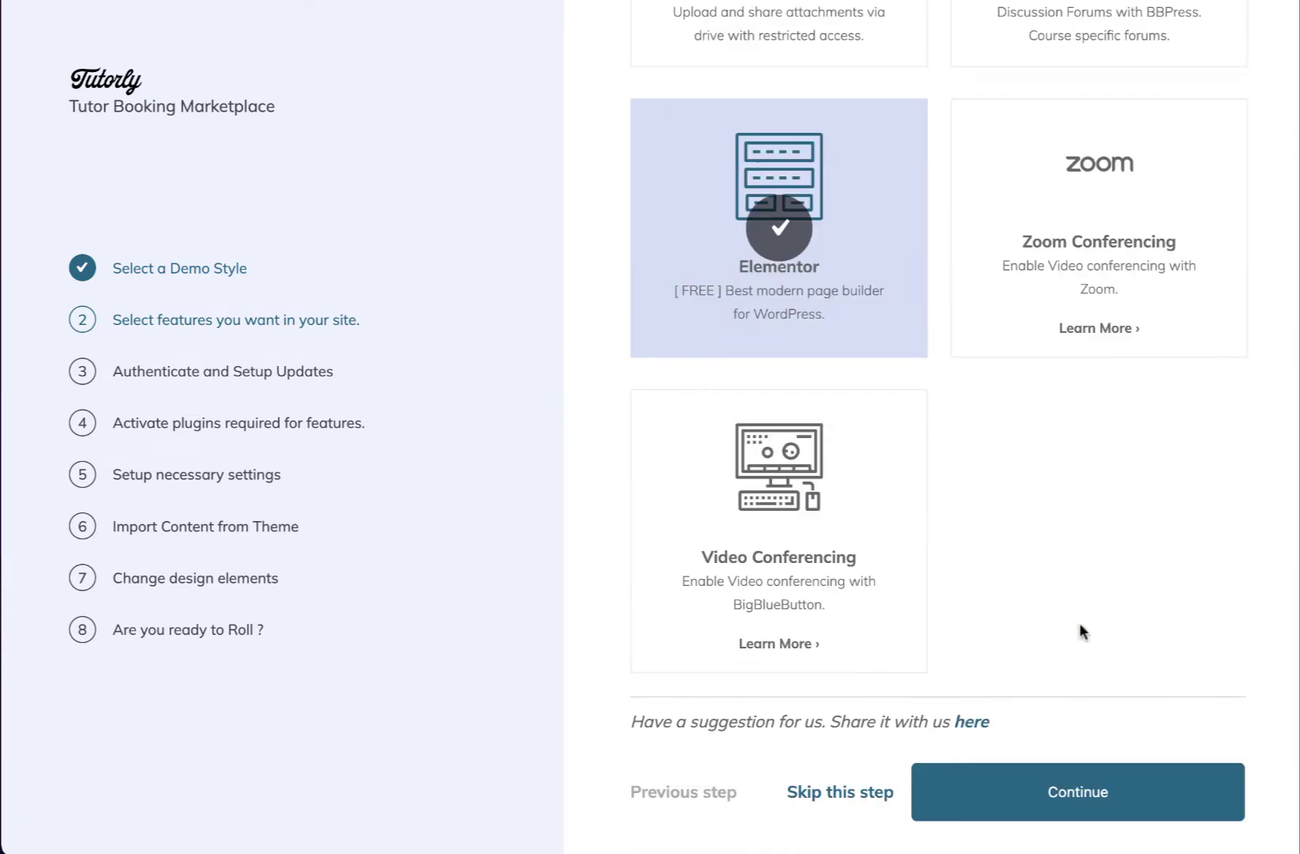
Pass feature selection, validate the item purchase code, and proceed with updates active
left_click(1080, 800)
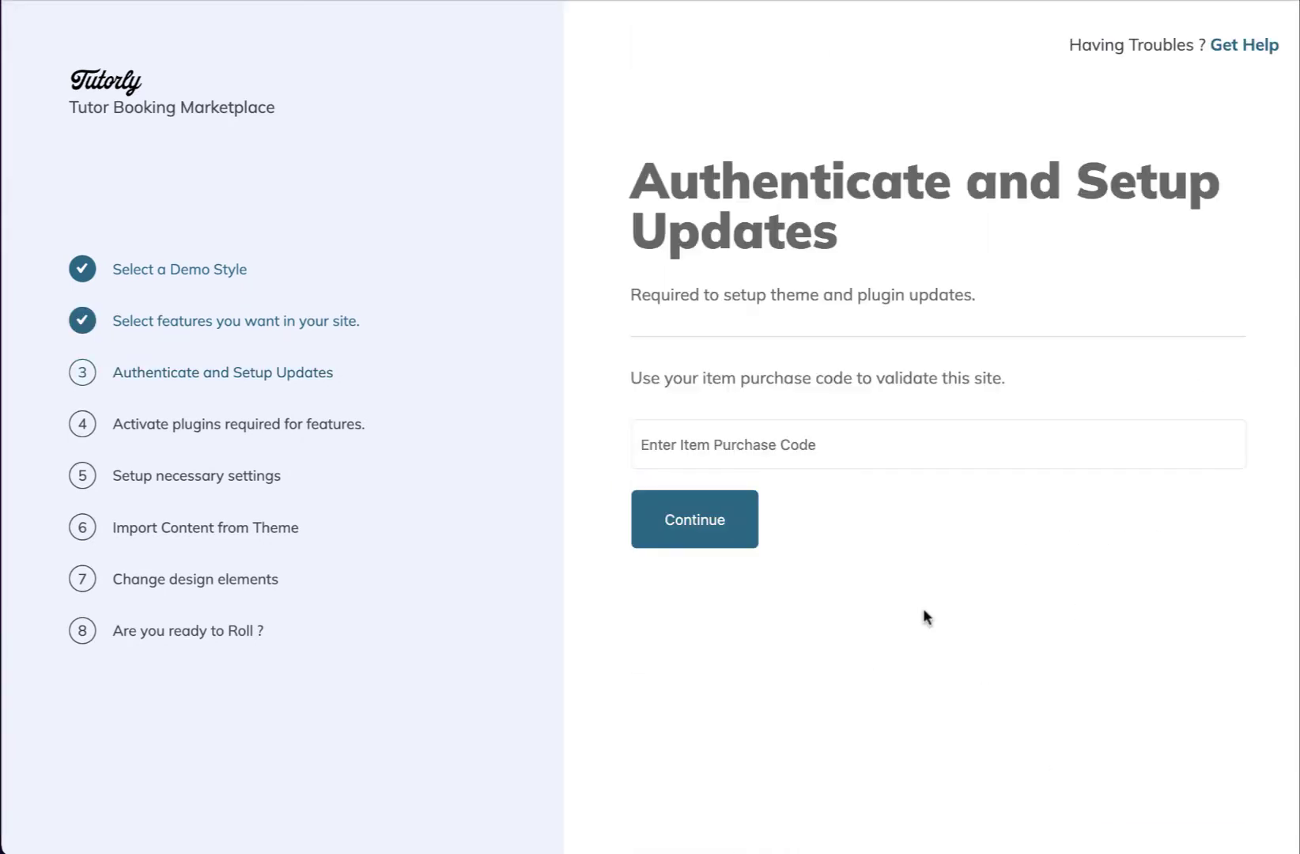
left_click(868, 441)
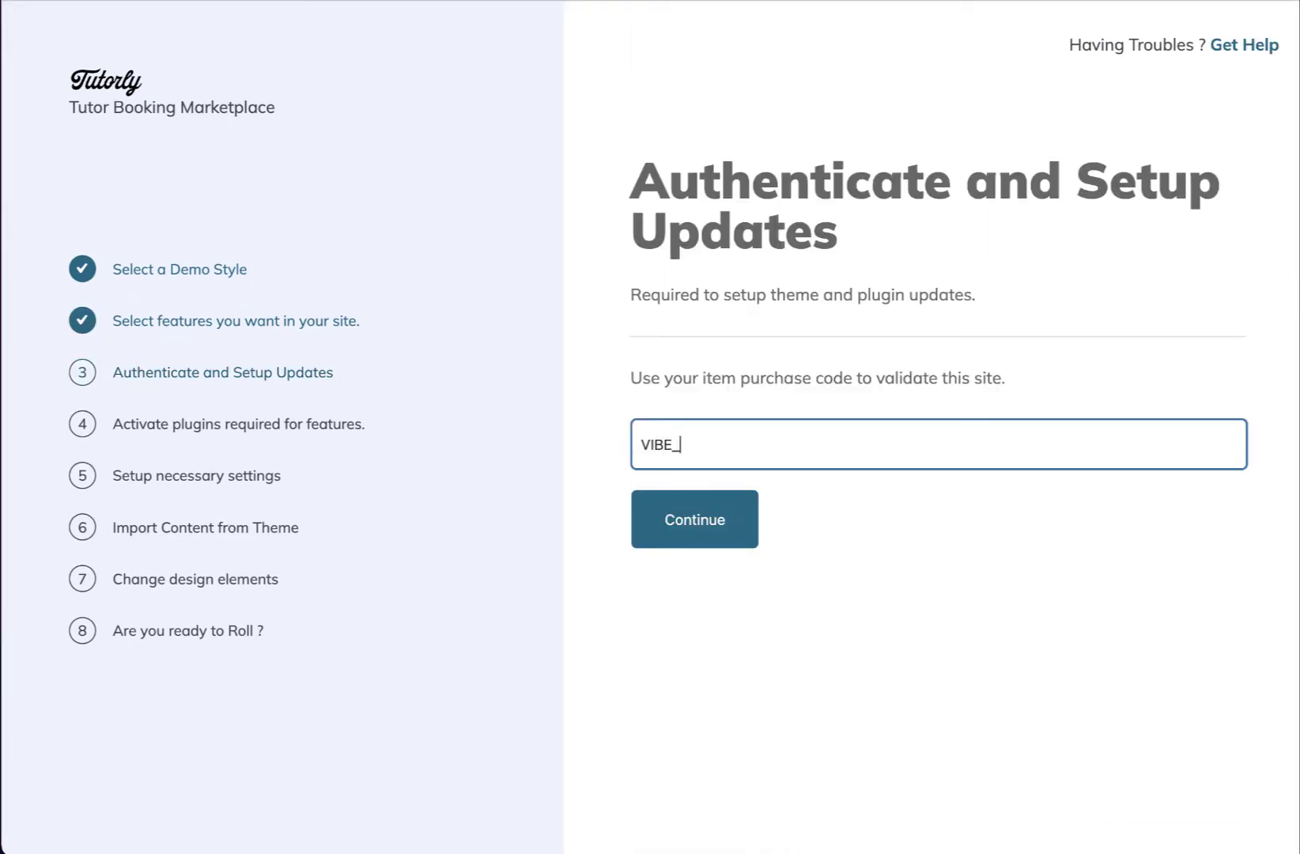
left_click(699, 518)
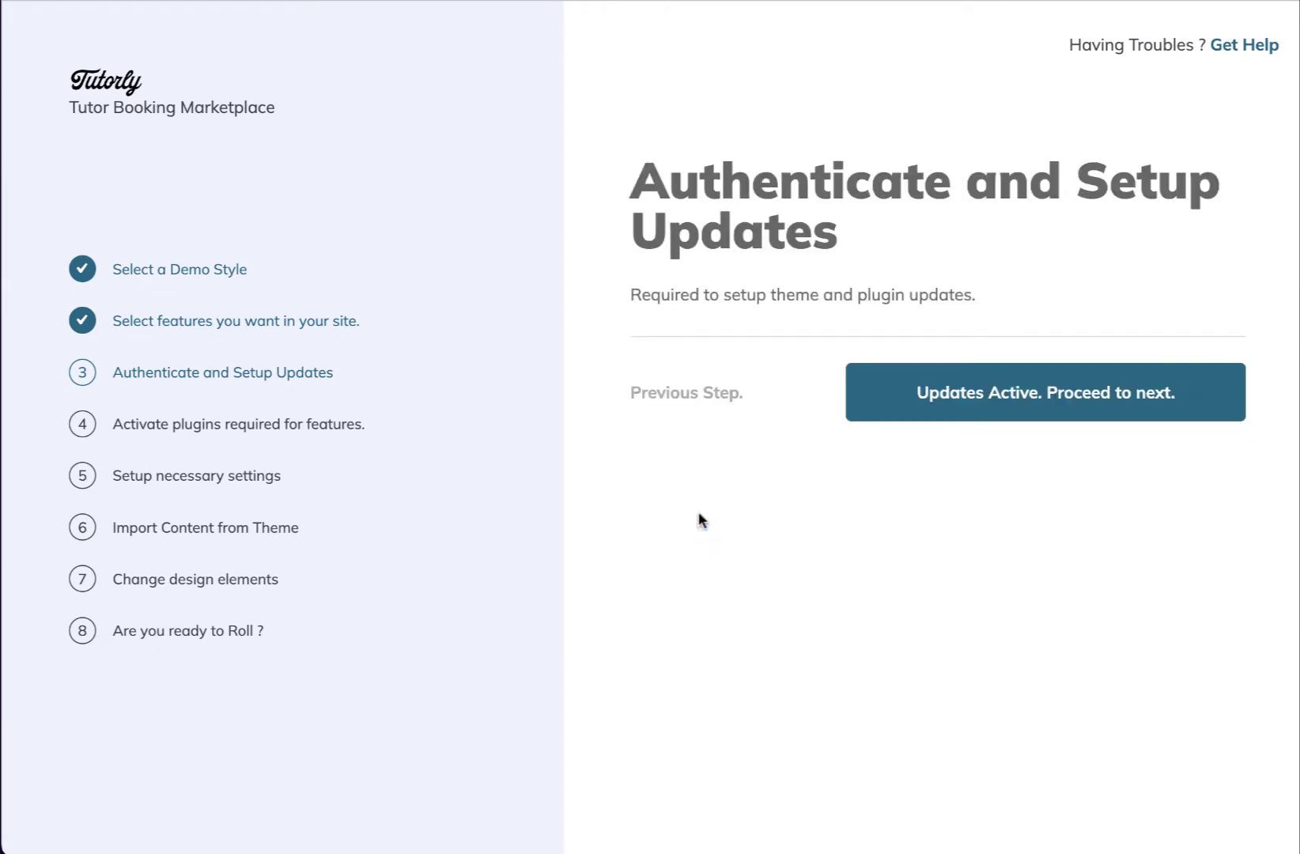
left_click(911, 401)
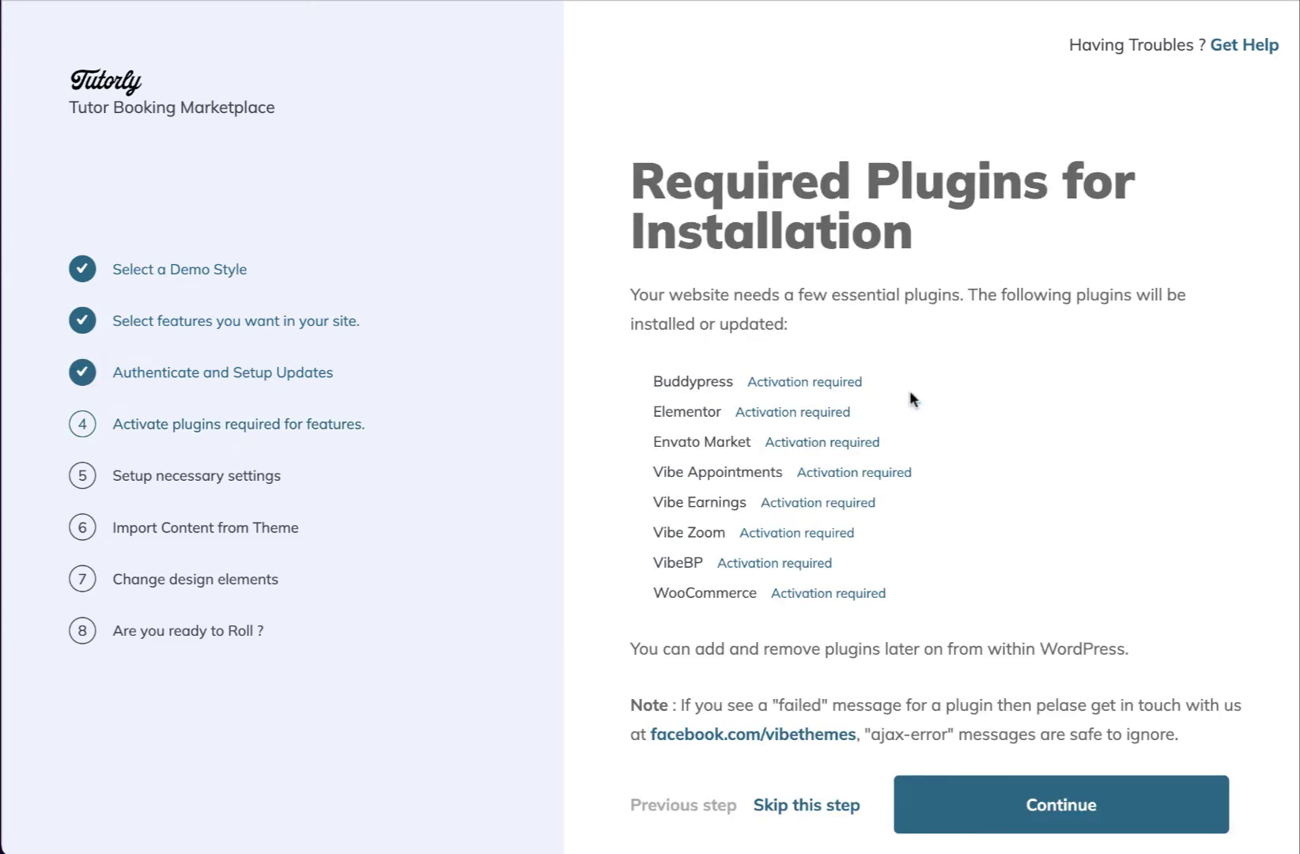
Install and activate all the required plugins
left_click(1003, 815)
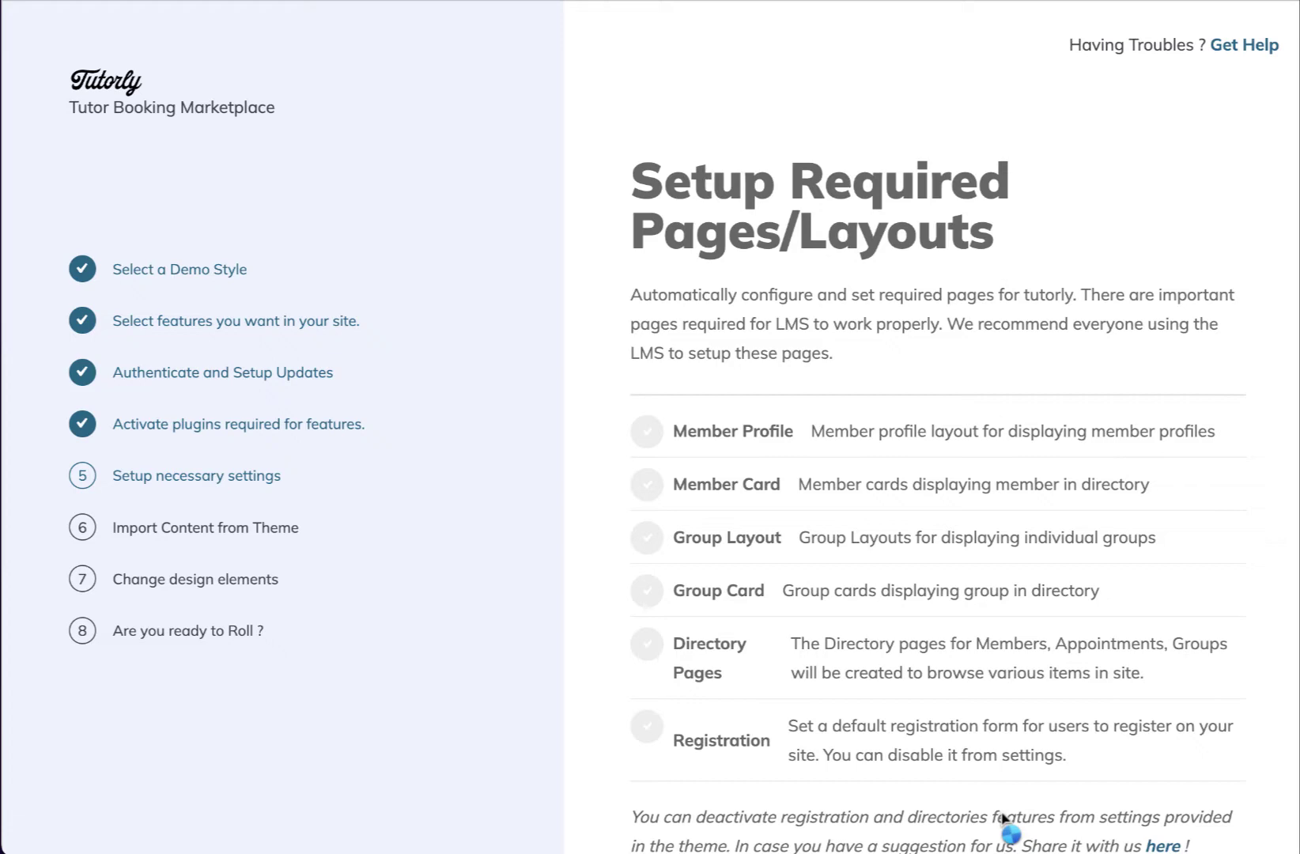
Continue past the Setup Required Pages/Layouts step to the demo content import
scroll(1003, 817, "down", 3)
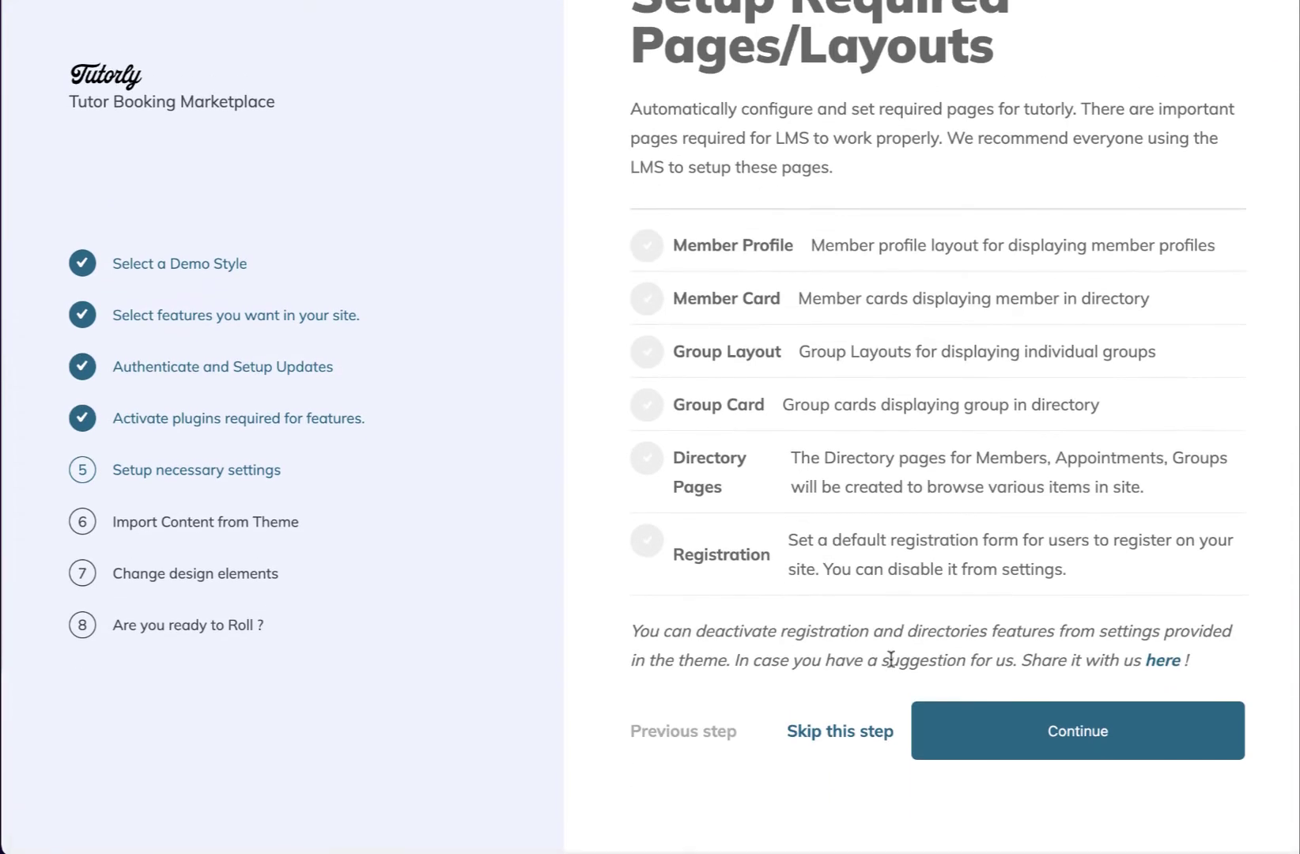
left_click(953, 742)
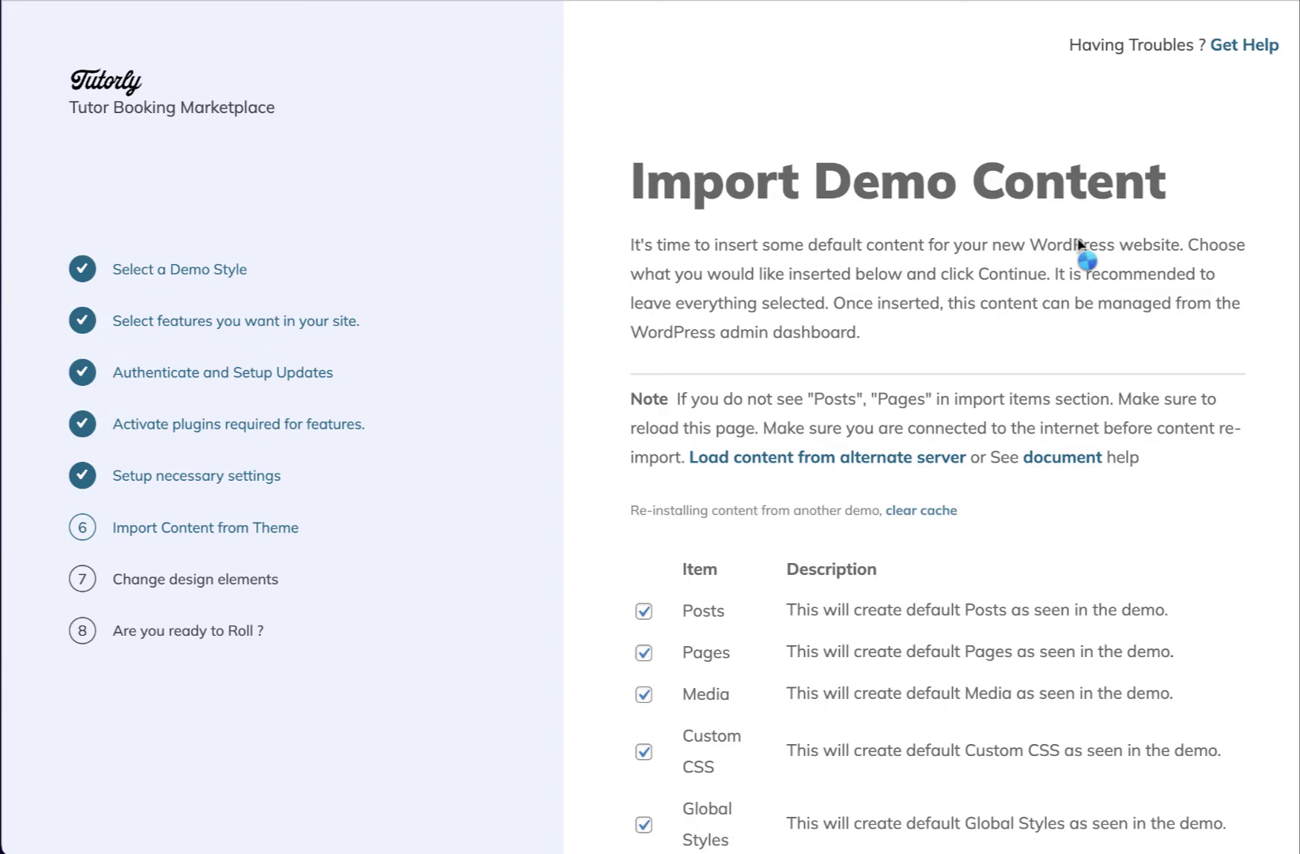
scroll(1079, 245, "down", 10)
Import the demo content with every item left checked
left_click(1062, 761)
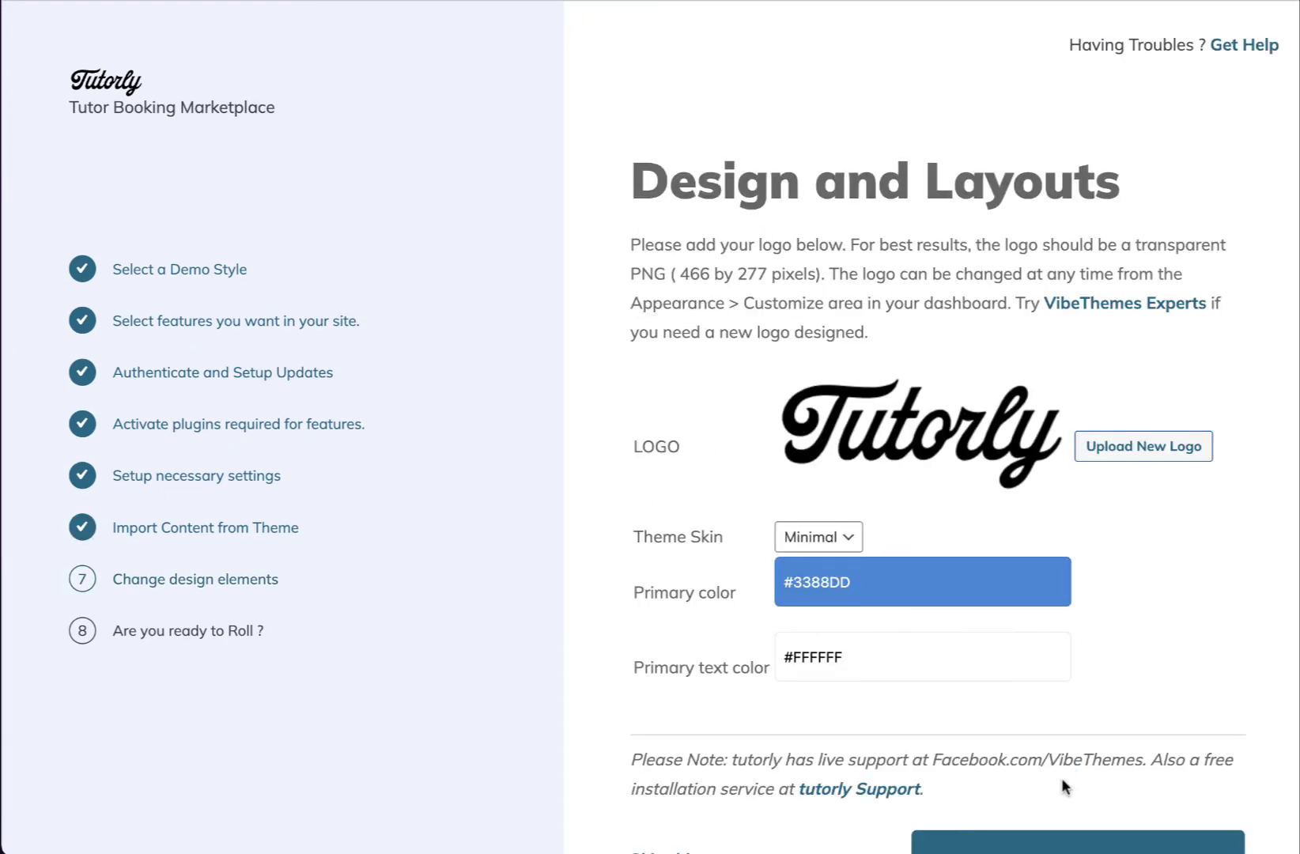
Accept the design settings, open the new website, and switch it to light mode
scroll(1061, 778, "down", 2)
left_click(1056, 746)
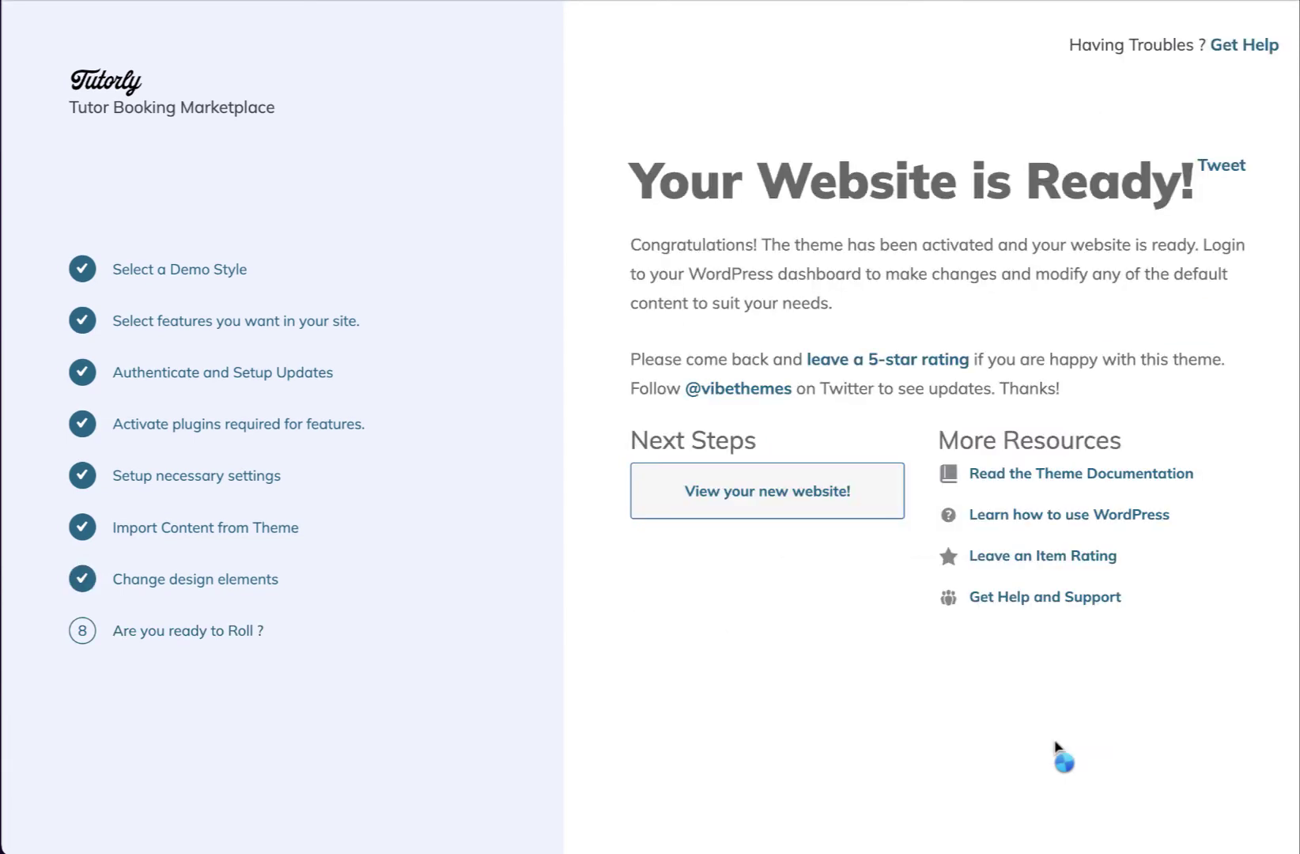
left_click(800, 554)
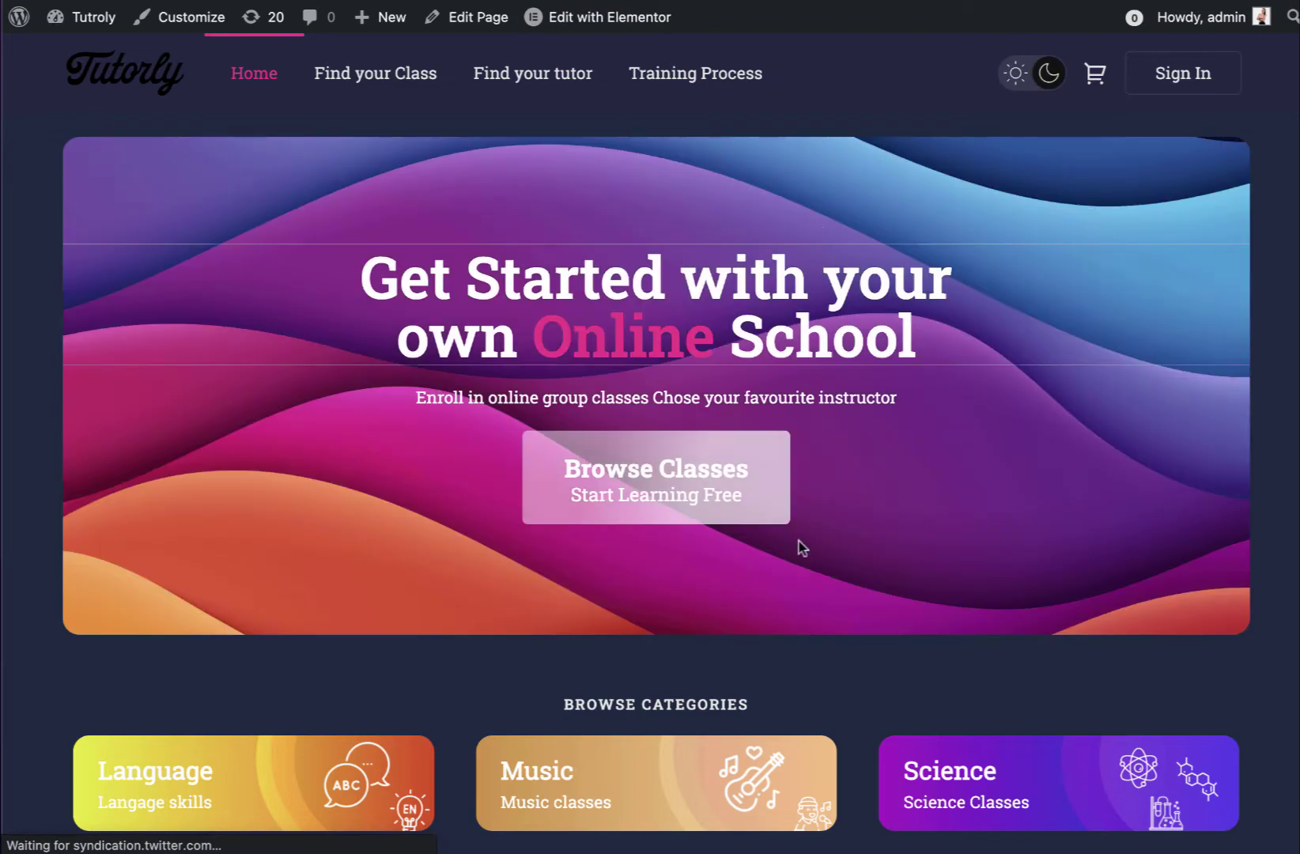
left_click(1019, 71)
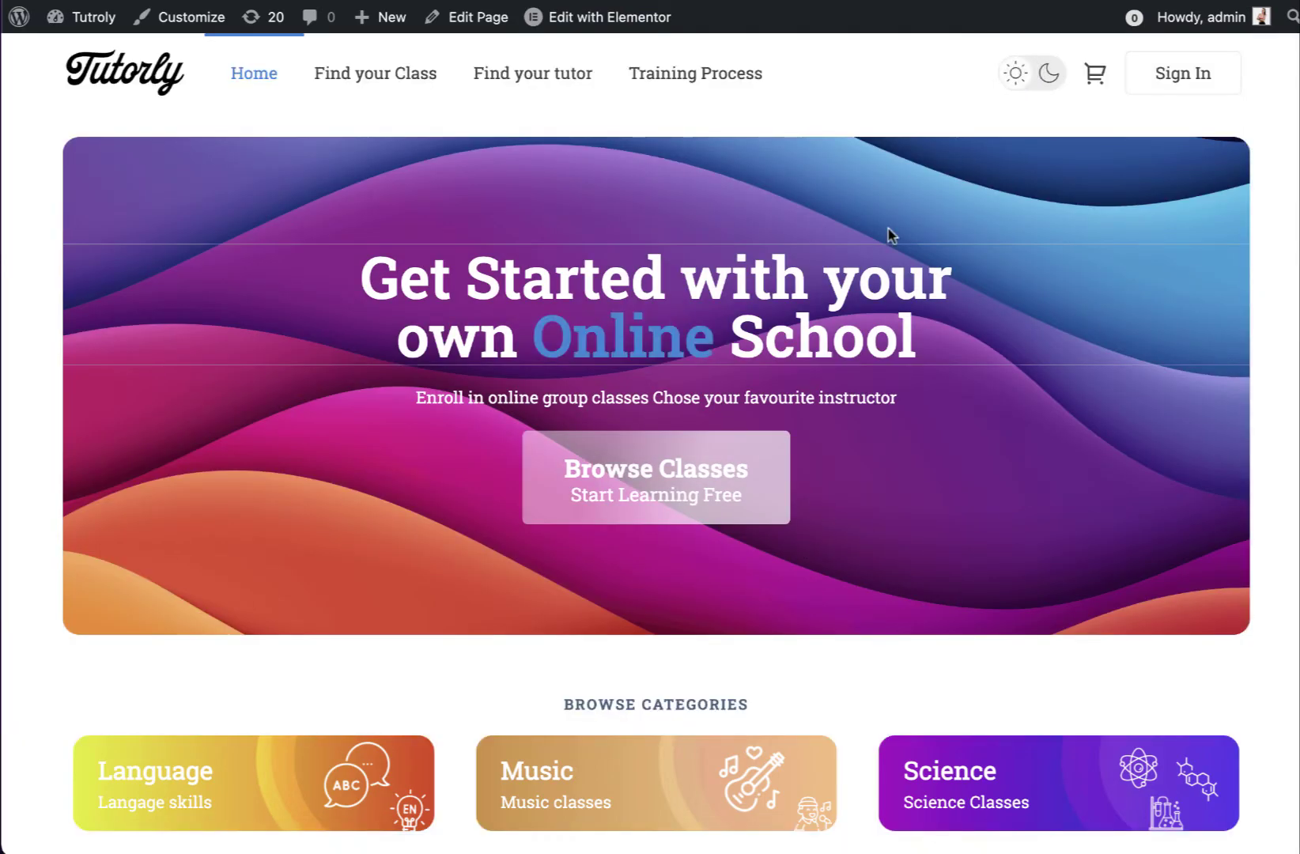
scroll(888, 234, "down", 20)
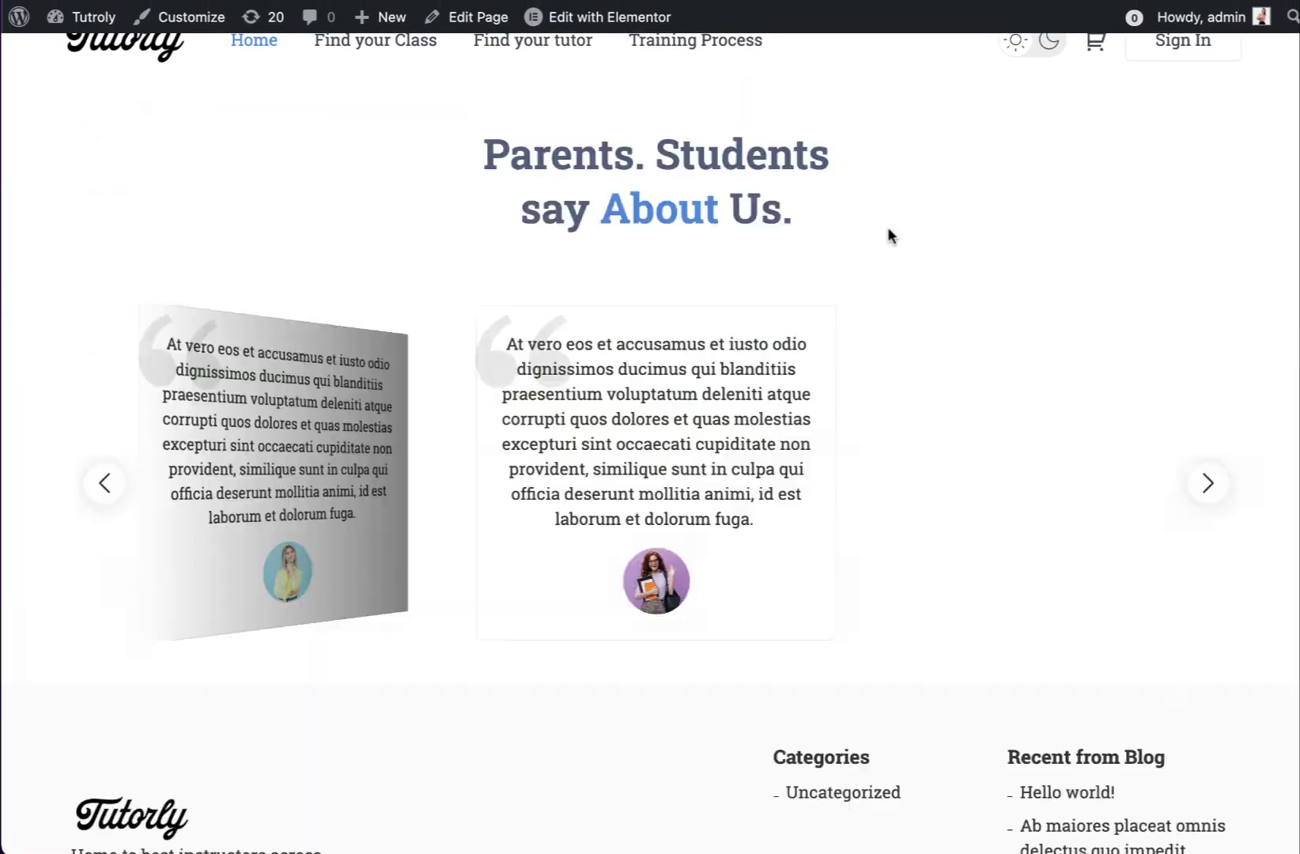
scroll(888, 226, "up", 20)
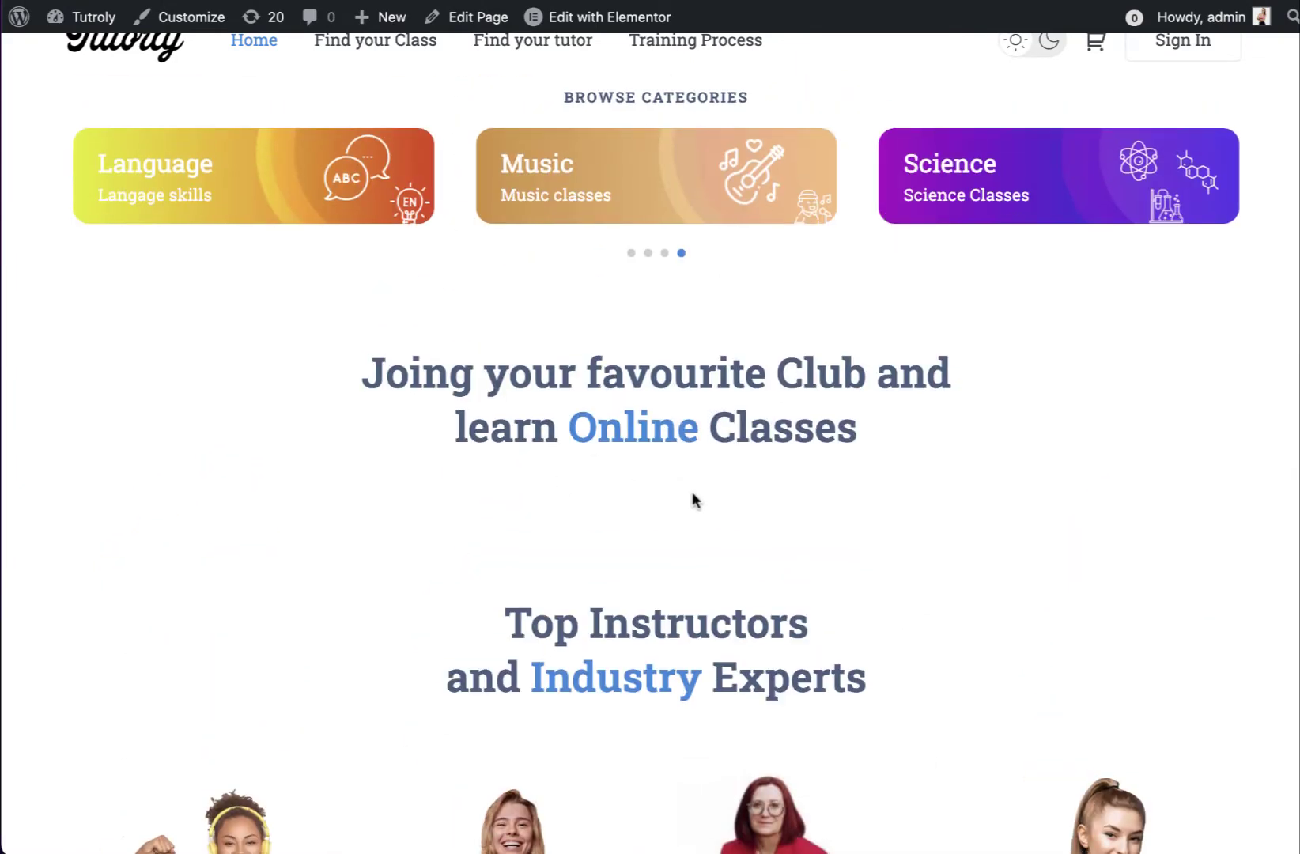
From the dashboard, save the BuddyPress component settings
mouse_move(104, 28)
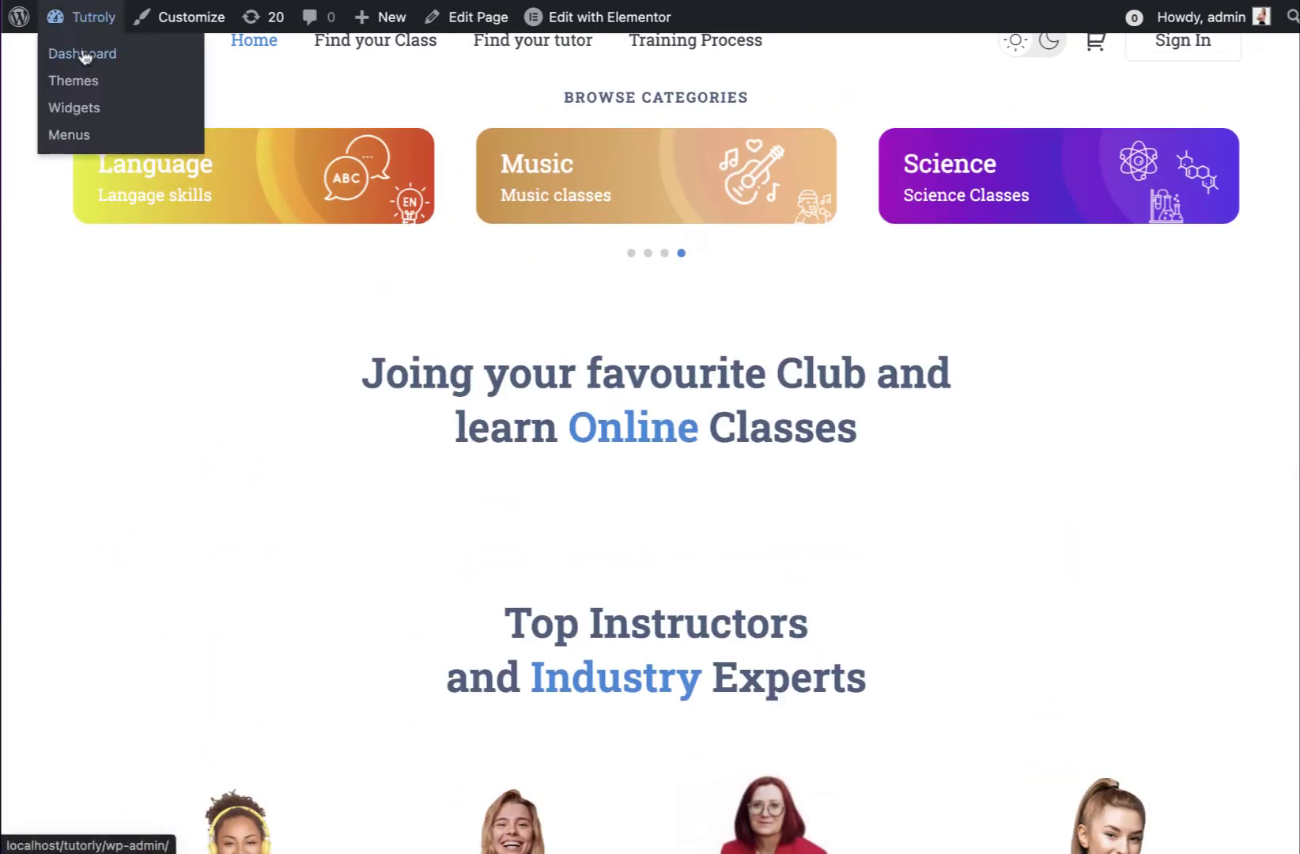
left_click(79, 56)
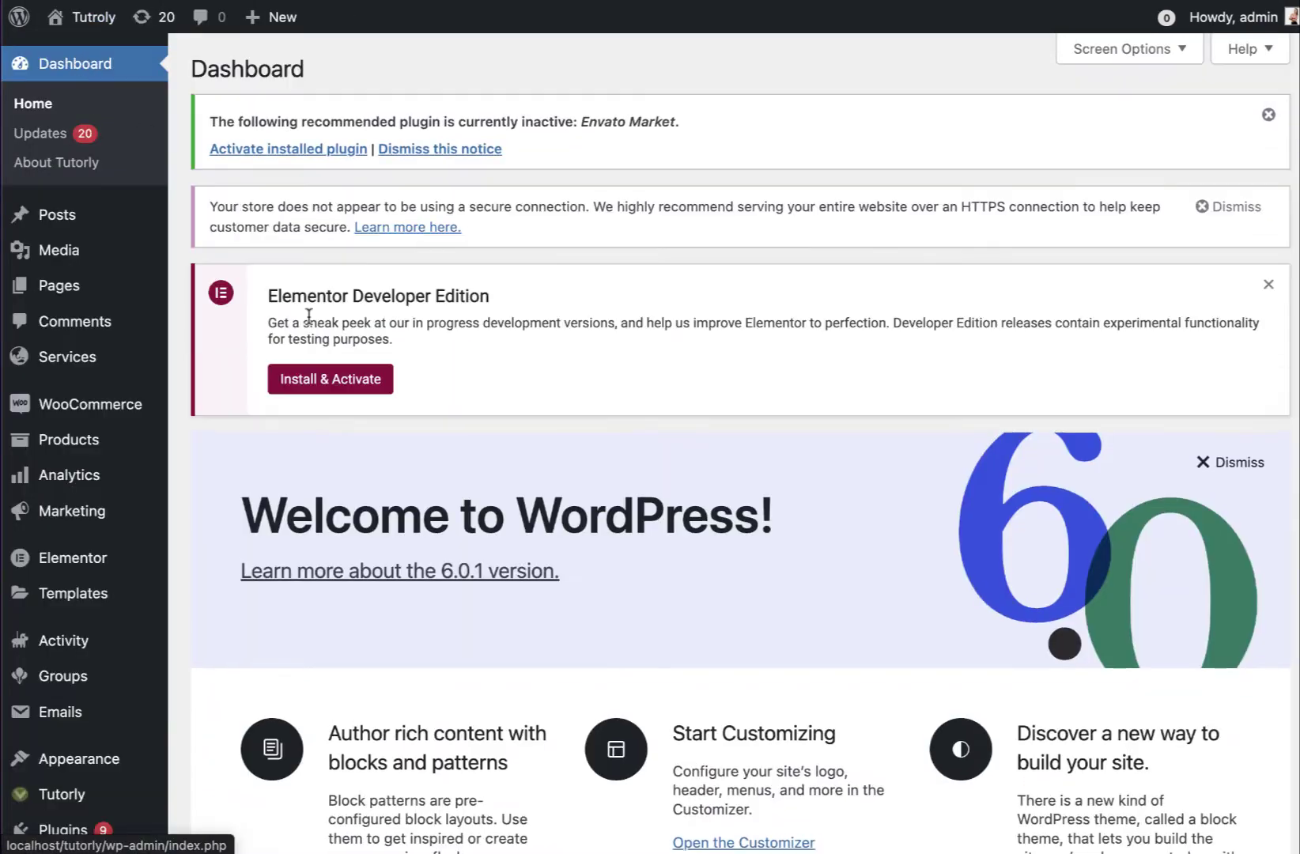
scroll(311, 322, "down", 10)
mouse_move(82, 806)
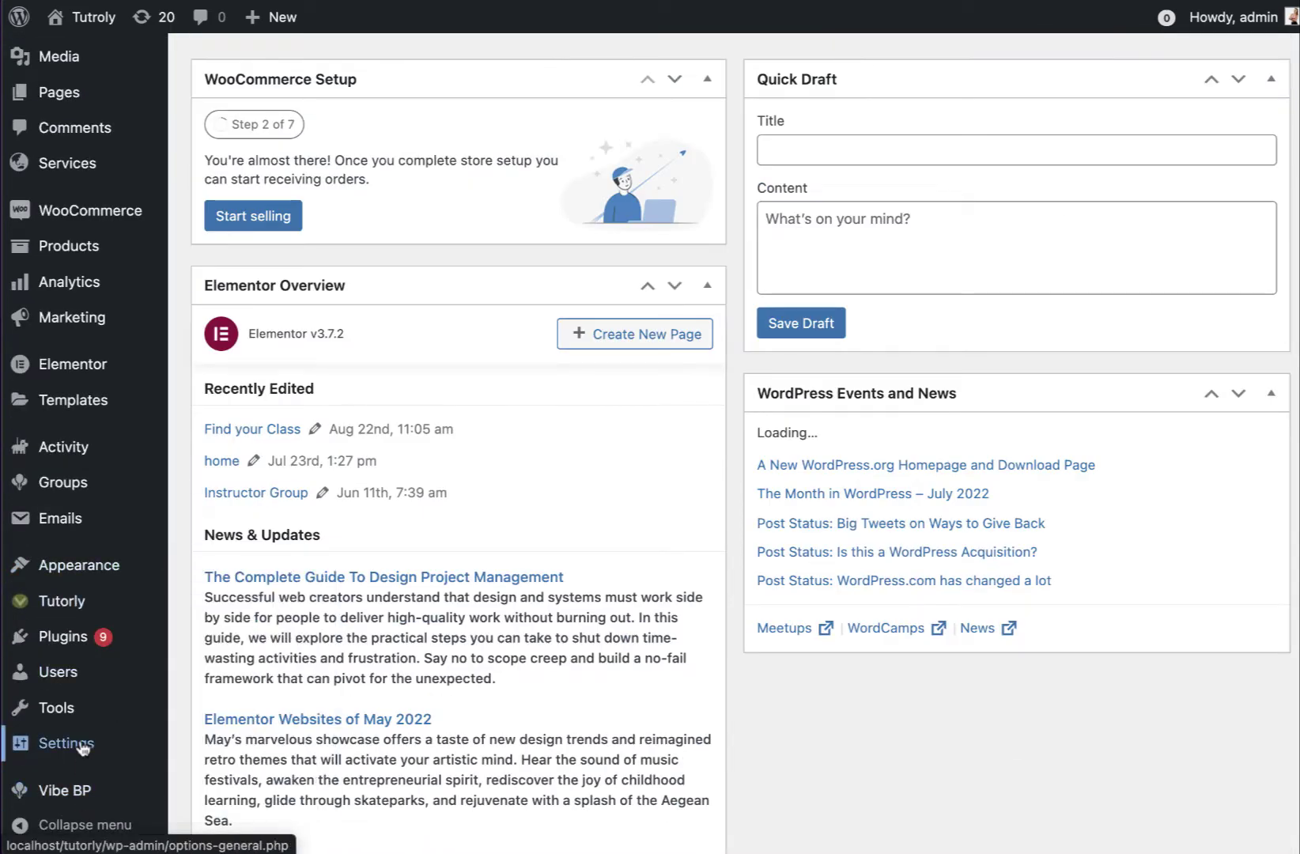
mouse_move(76, 747)
left_click(226, 796)
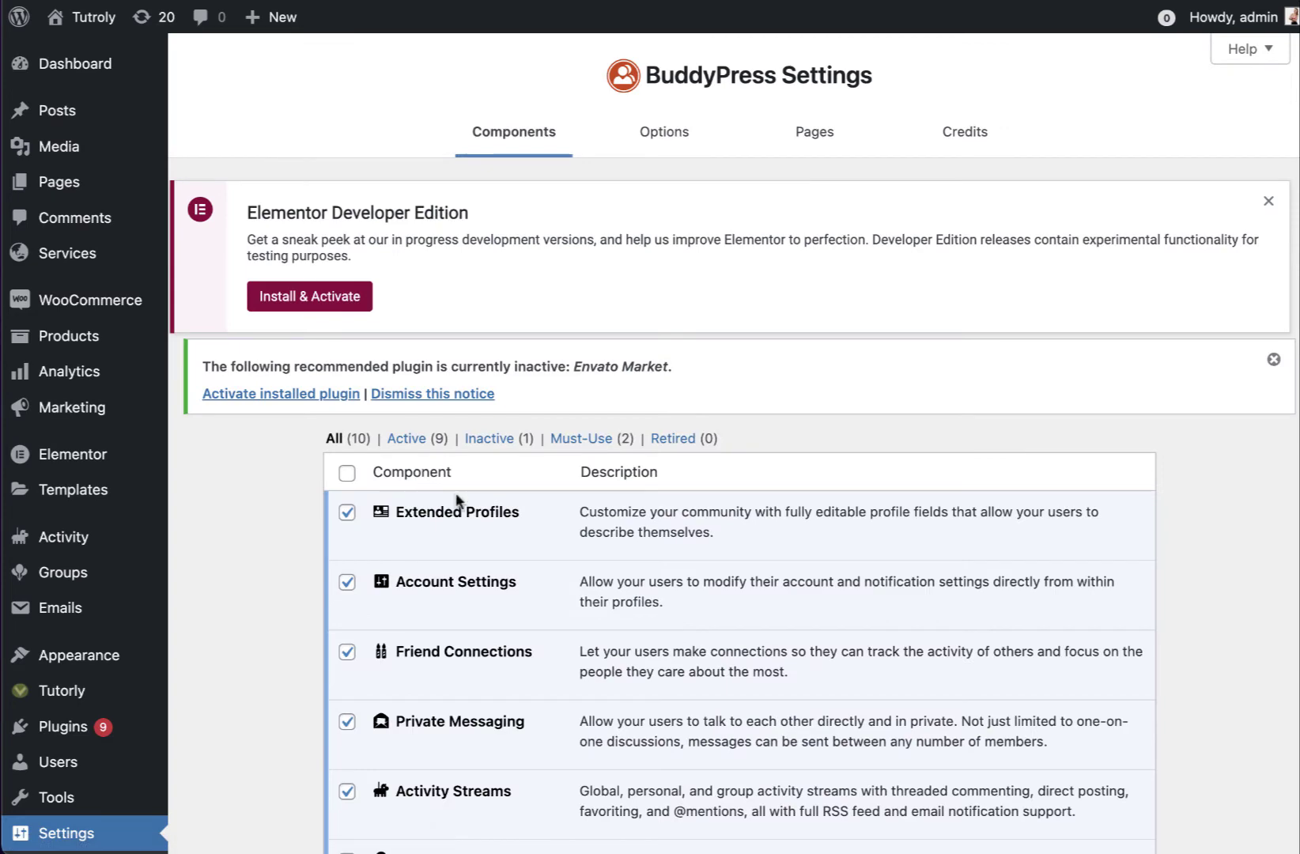
scroll(459, 502, "down", 6)
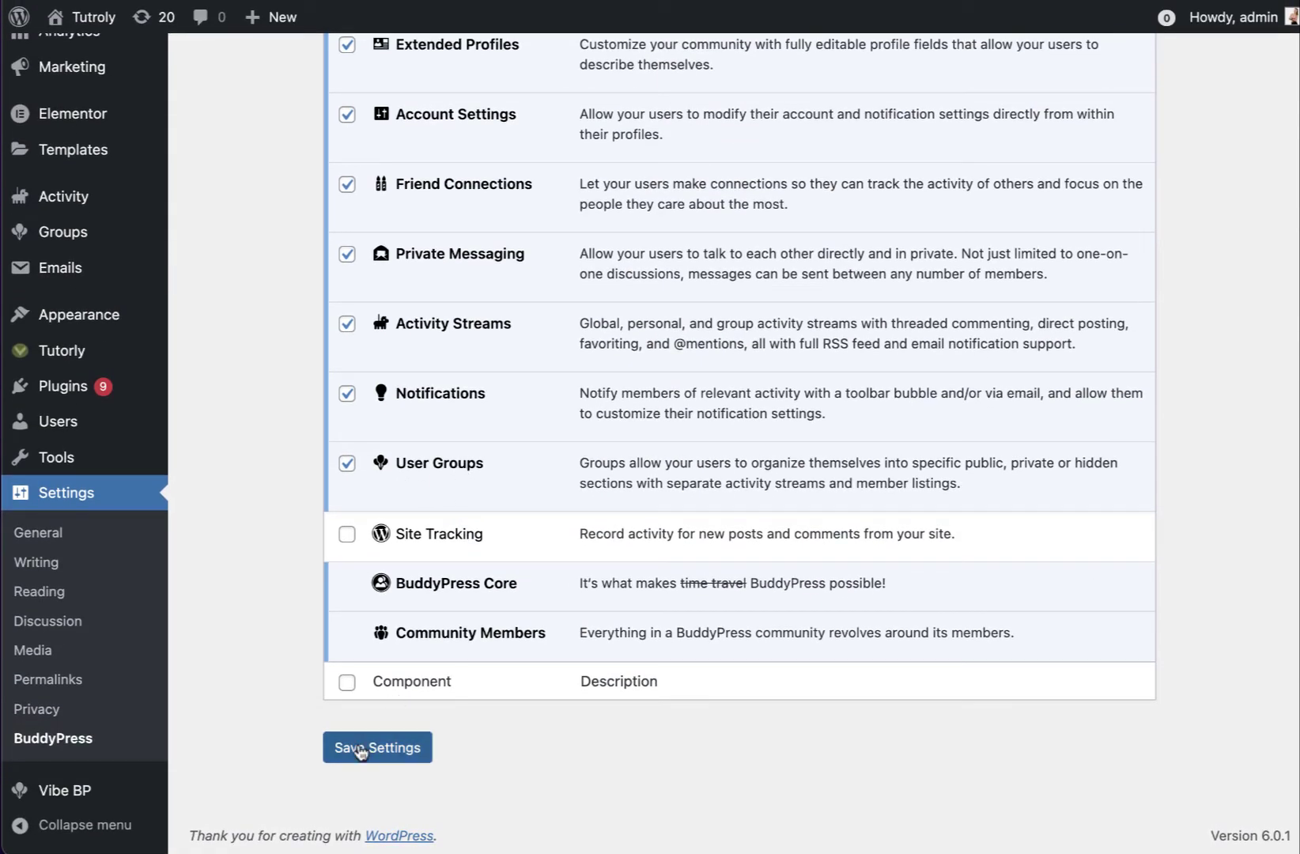
left_click(361, 750)
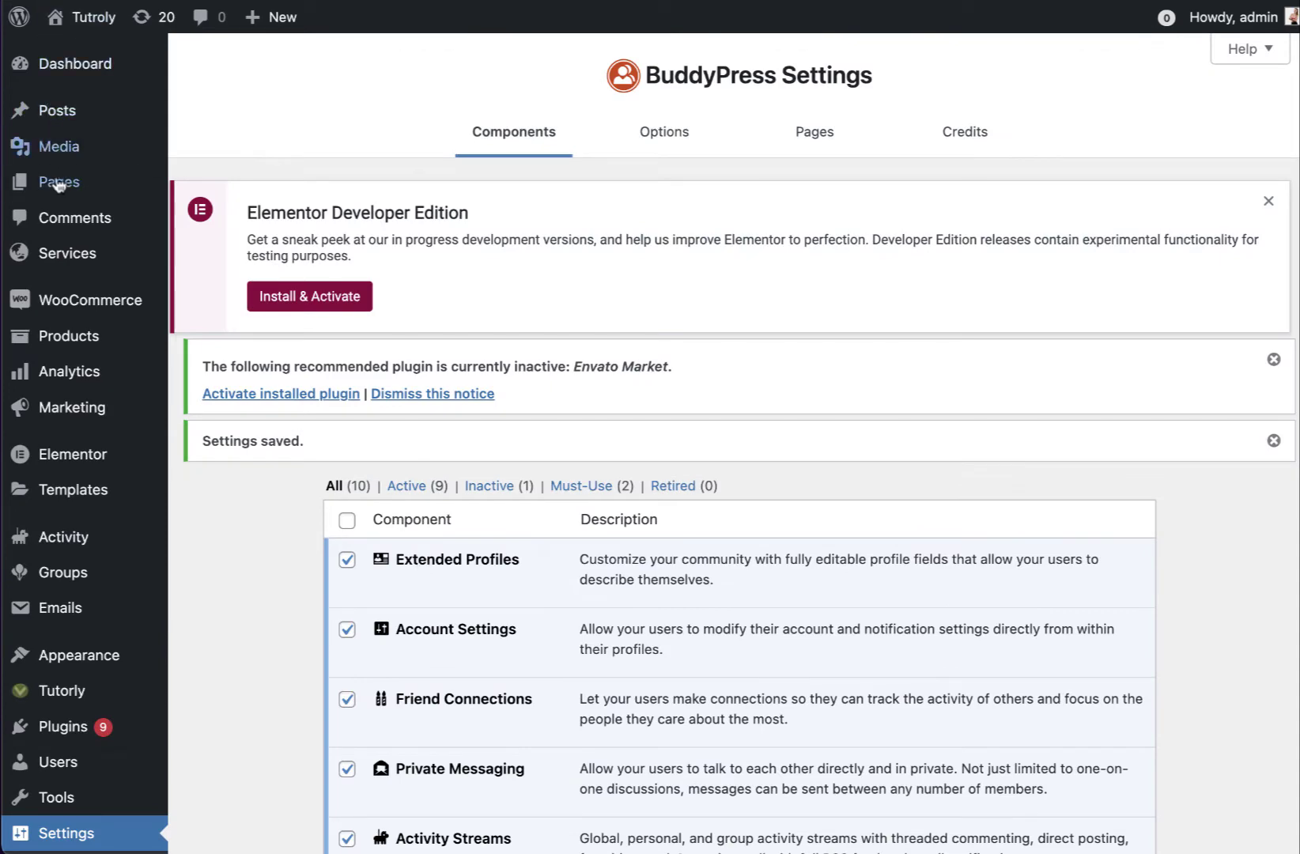
Go to the BuddyPress section of Vibe BP settings
scroll(48, 182, "down", 7)
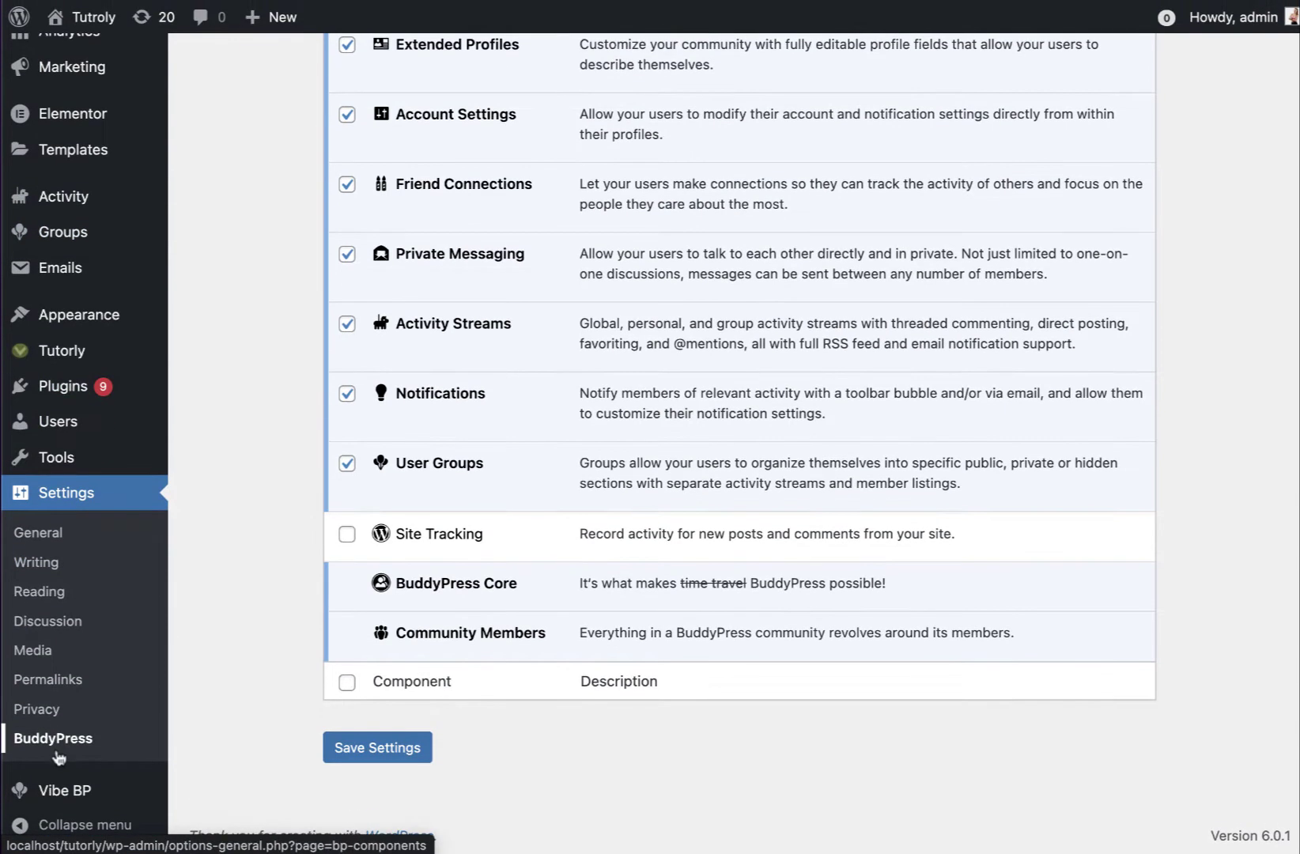
mouse_move(51, 786)
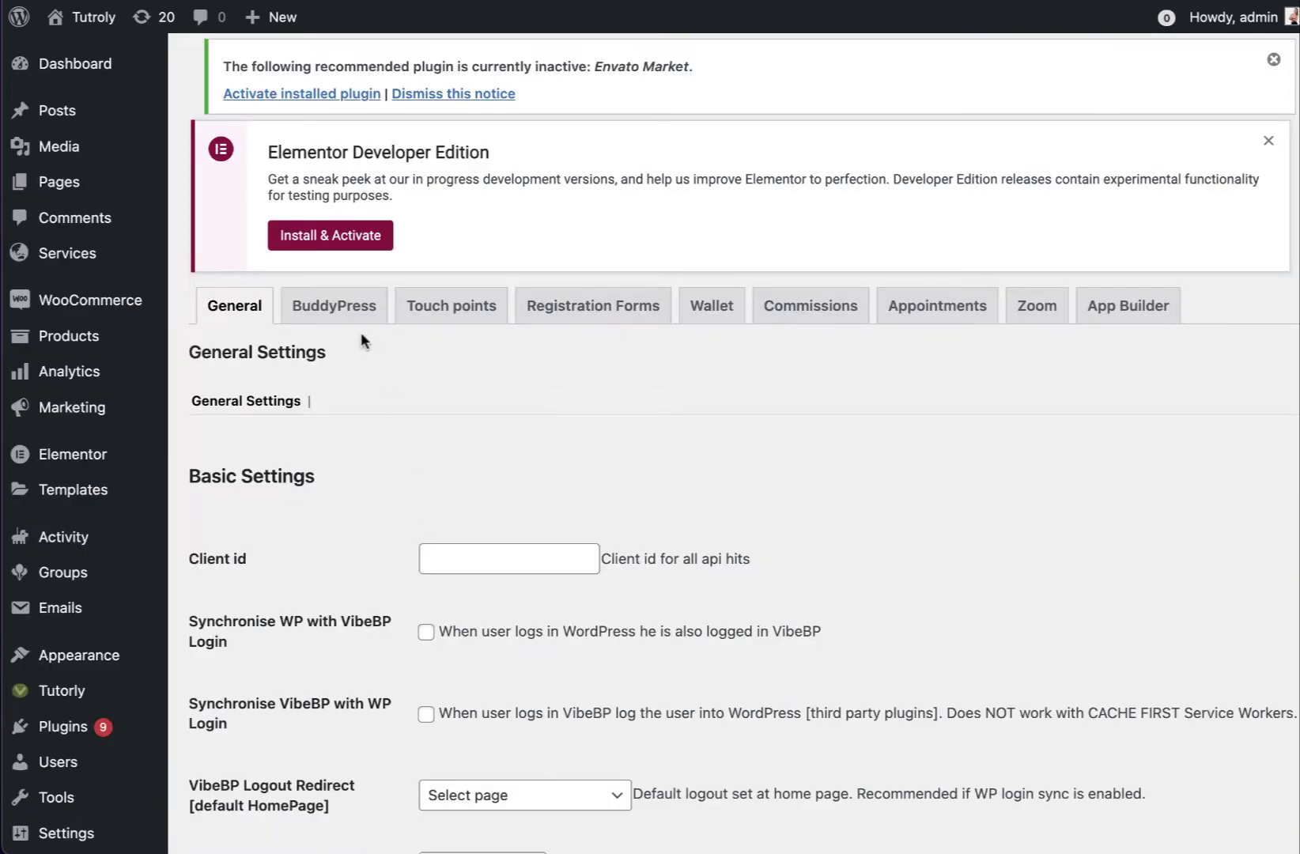
left_click(356, 316)
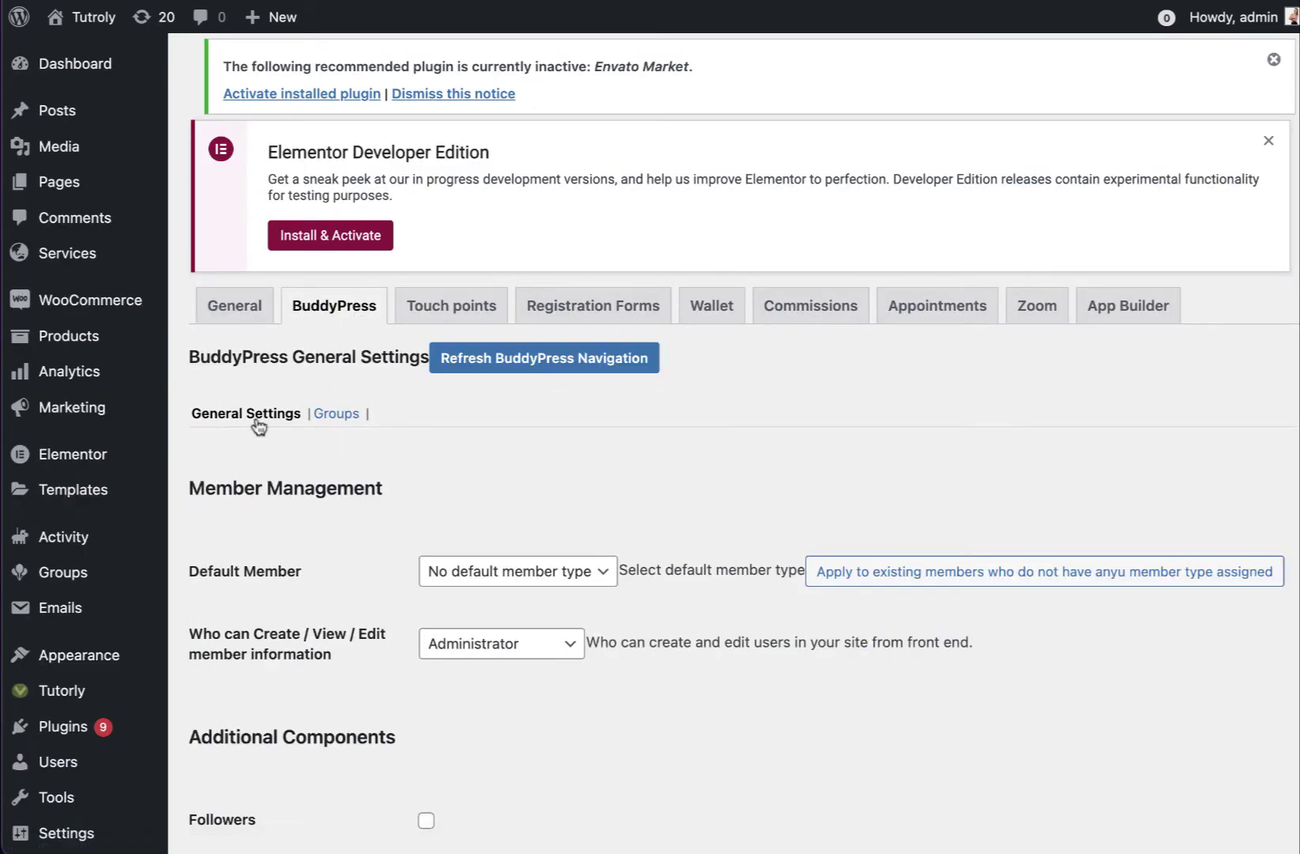
Browse the Vibe BP Groups custom fields, including Price Per Slot [price]
scroll(476, 486, "down", 3)
scroll(476, 486, "up", 1)
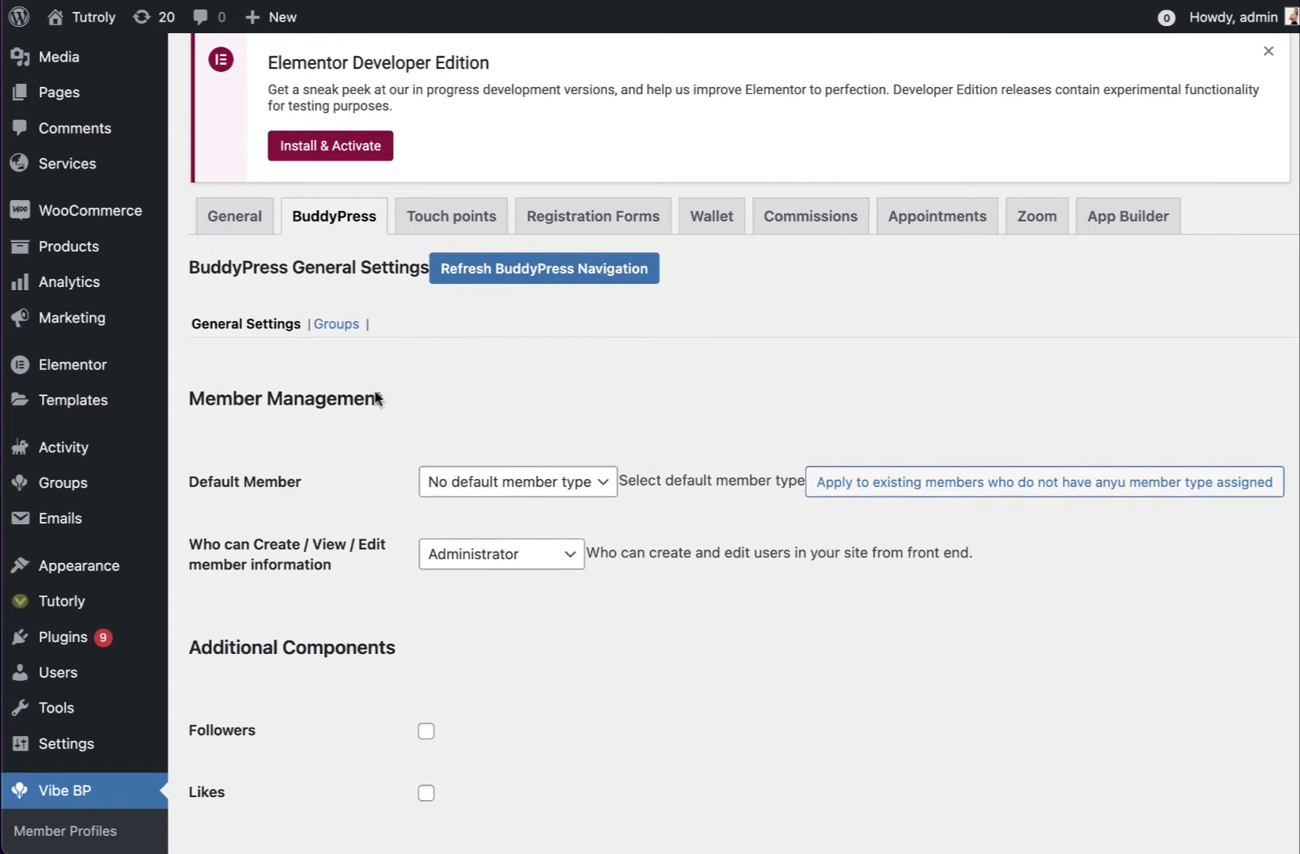
left_click(337, 326)
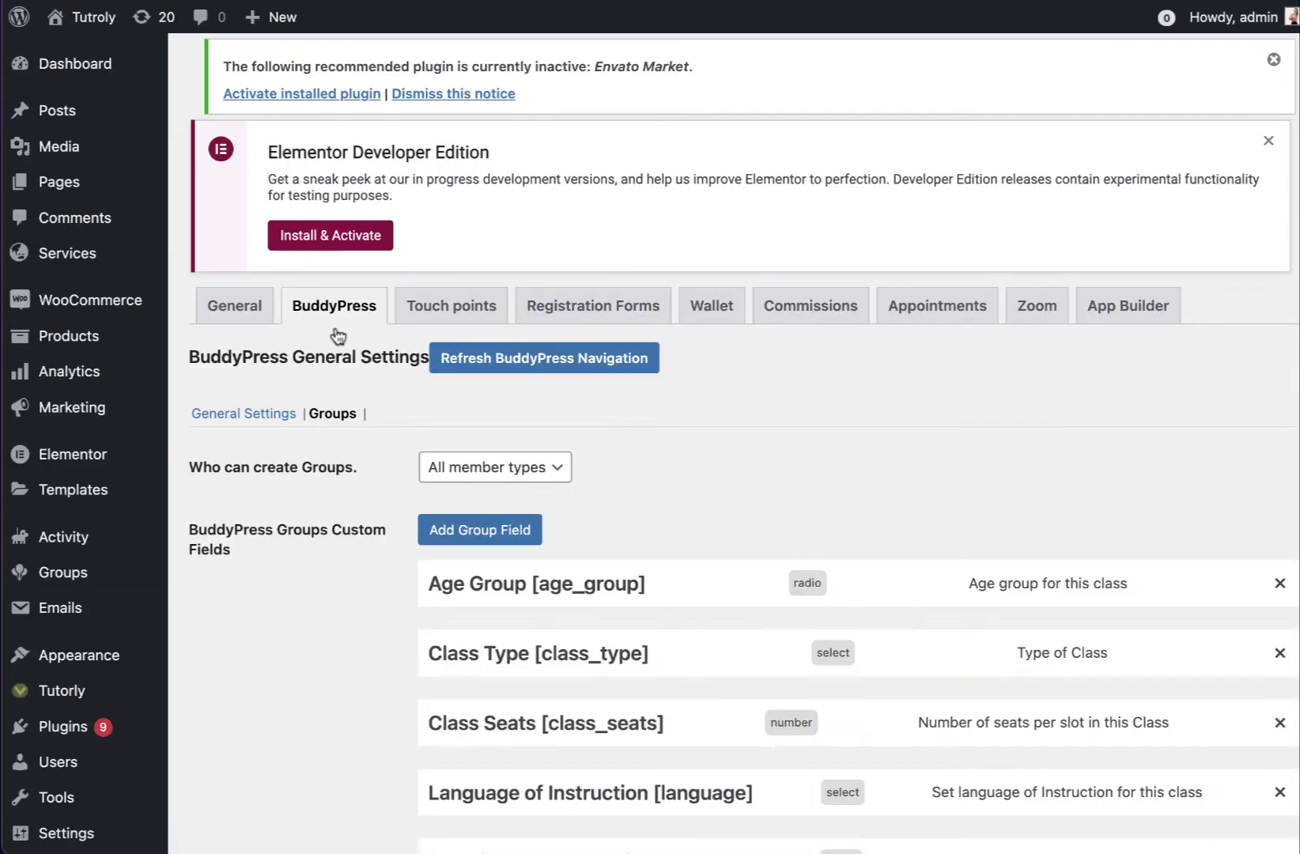
scroll(500, 328, "down", 4)
scroll(867, 337, "down", 3)
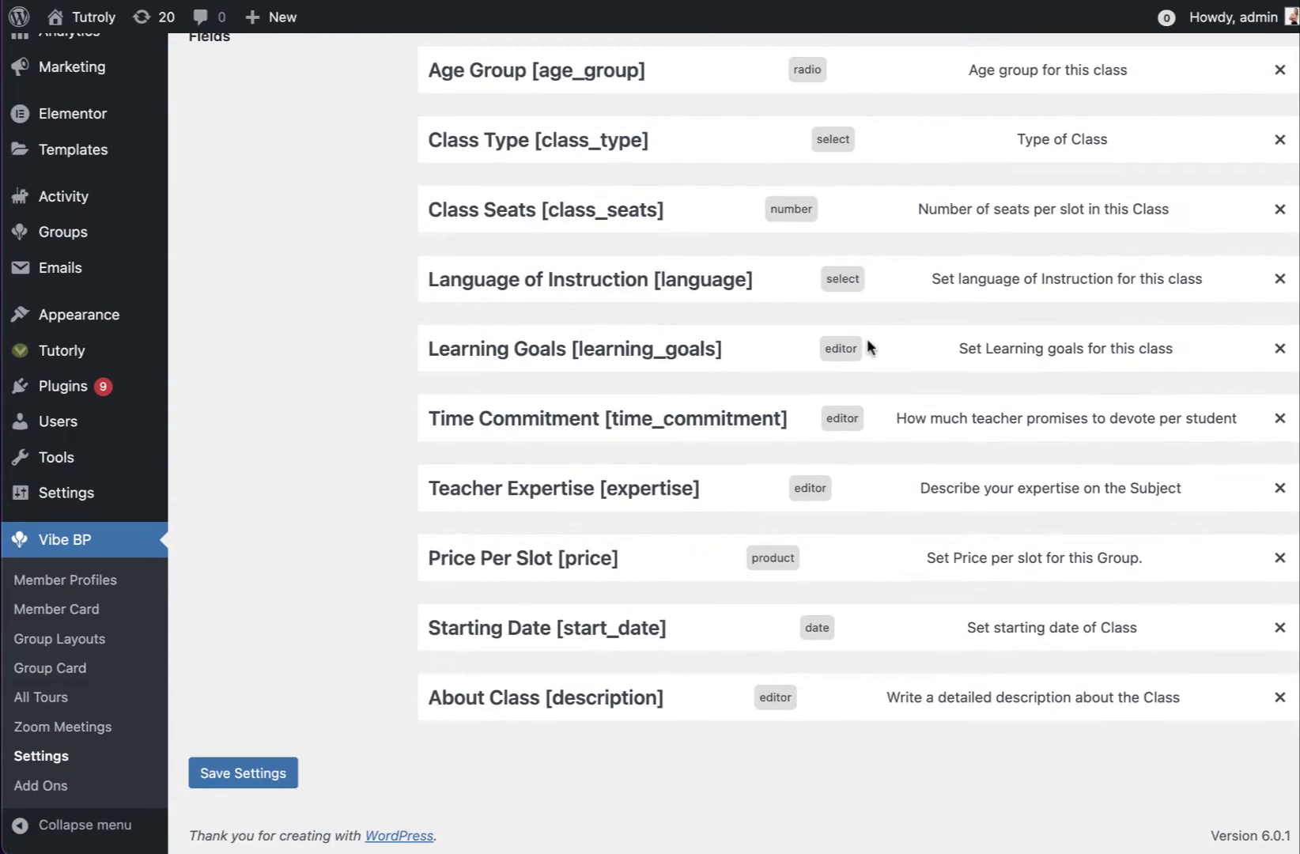
scroll(867, 337, "up", 4)
scroll(867, 346, "up", 3)
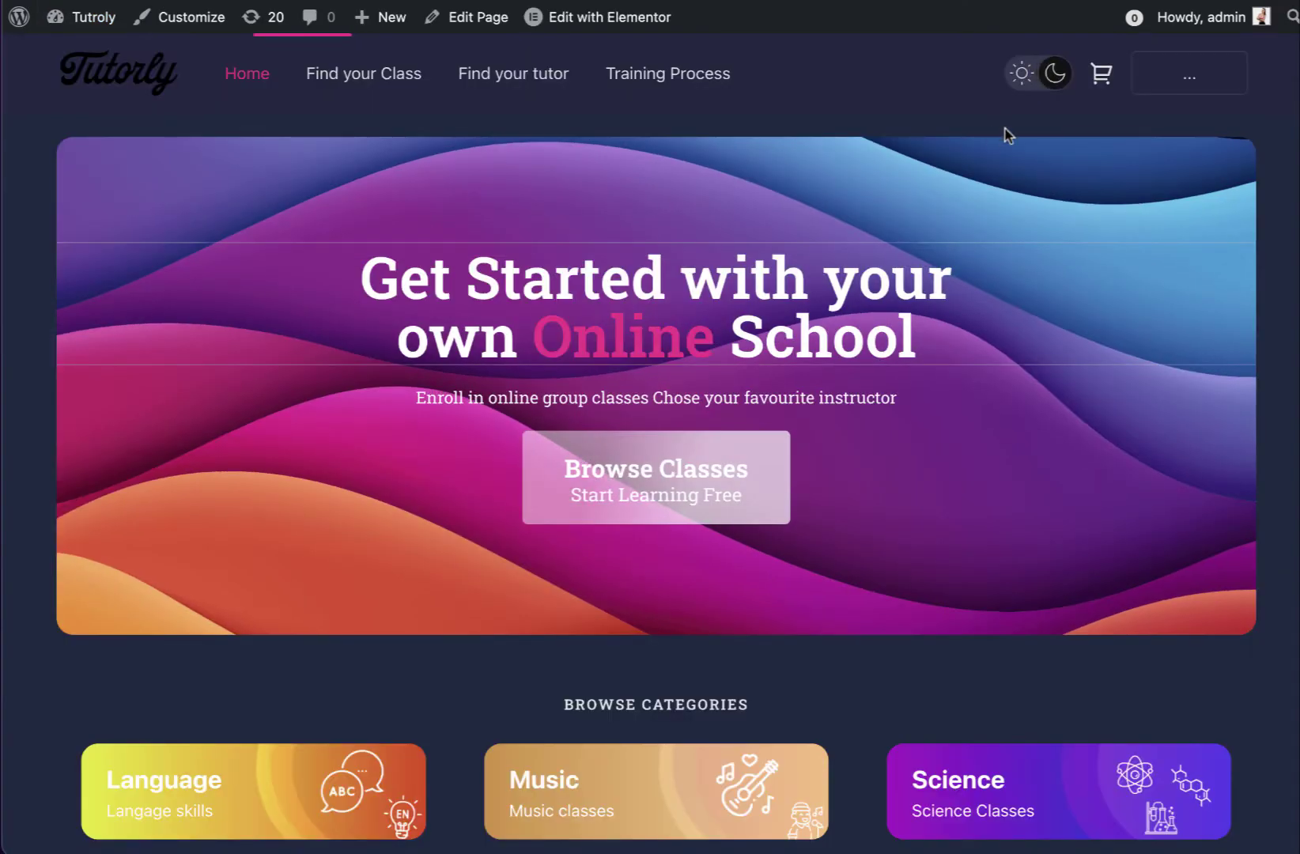
Switch the Tutorly homepage to light mode and scroll through it
left_click(1020, 72)
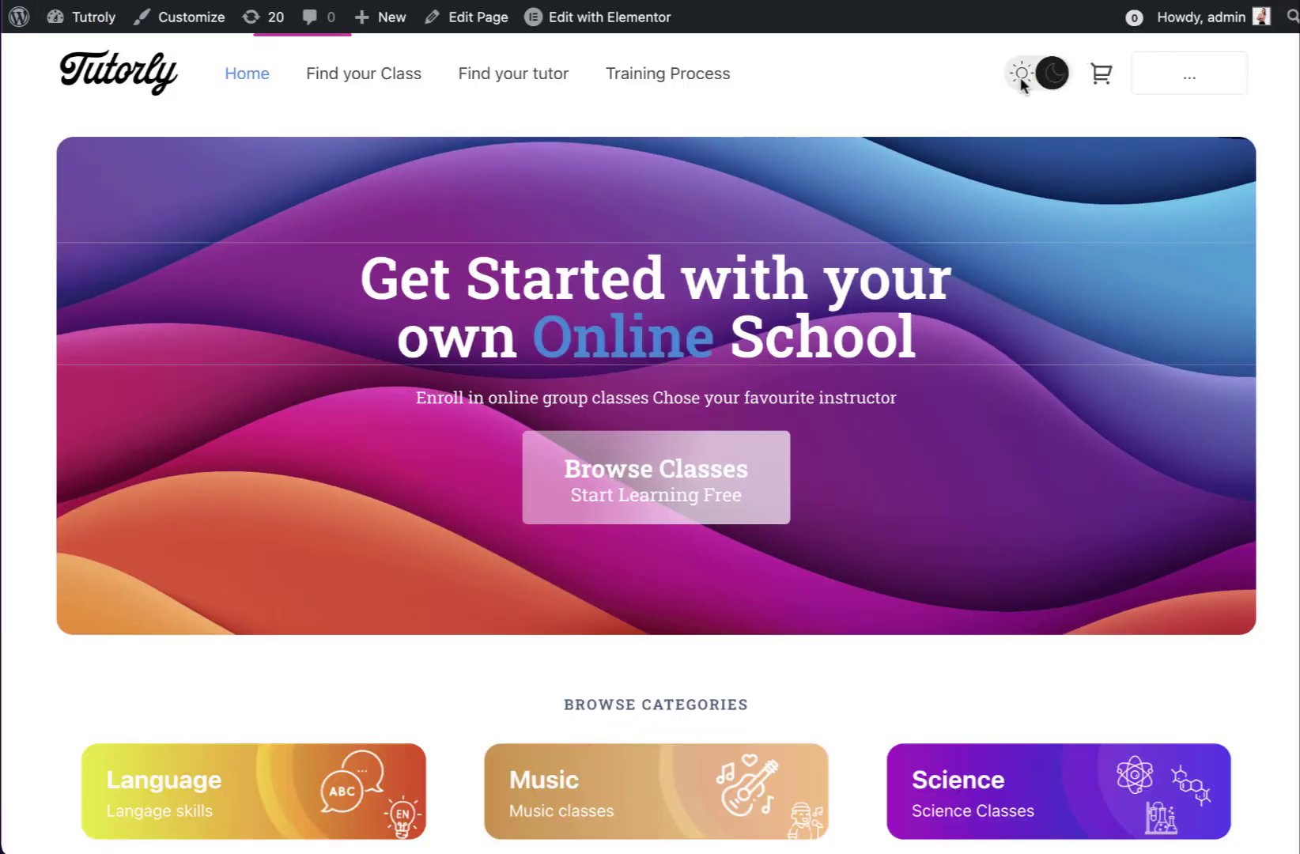
scroll(865, 265, "down", 8)
scroll(867, 273, "down", 5)
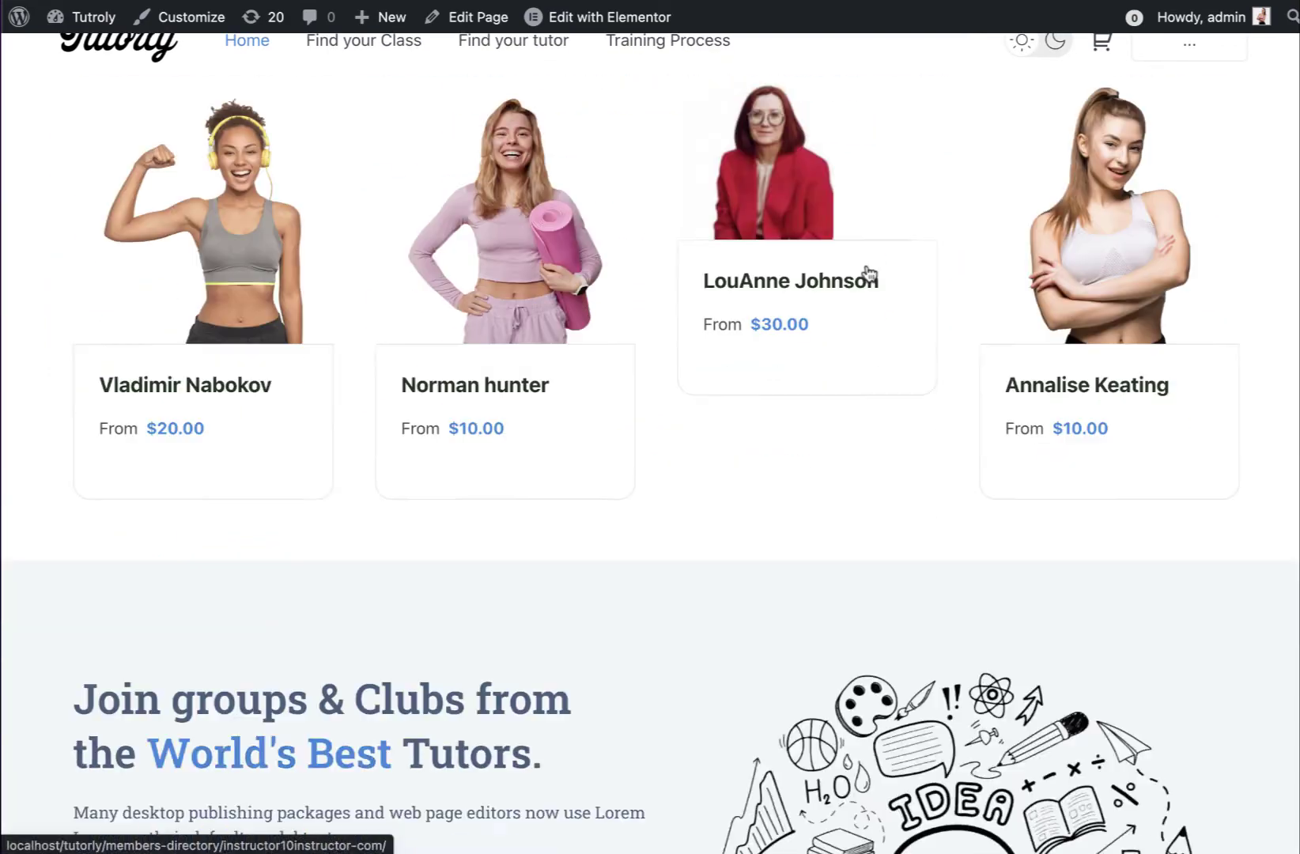
scroll(865, 269, "up", 10)
scroll(699, 356, "down", 6)
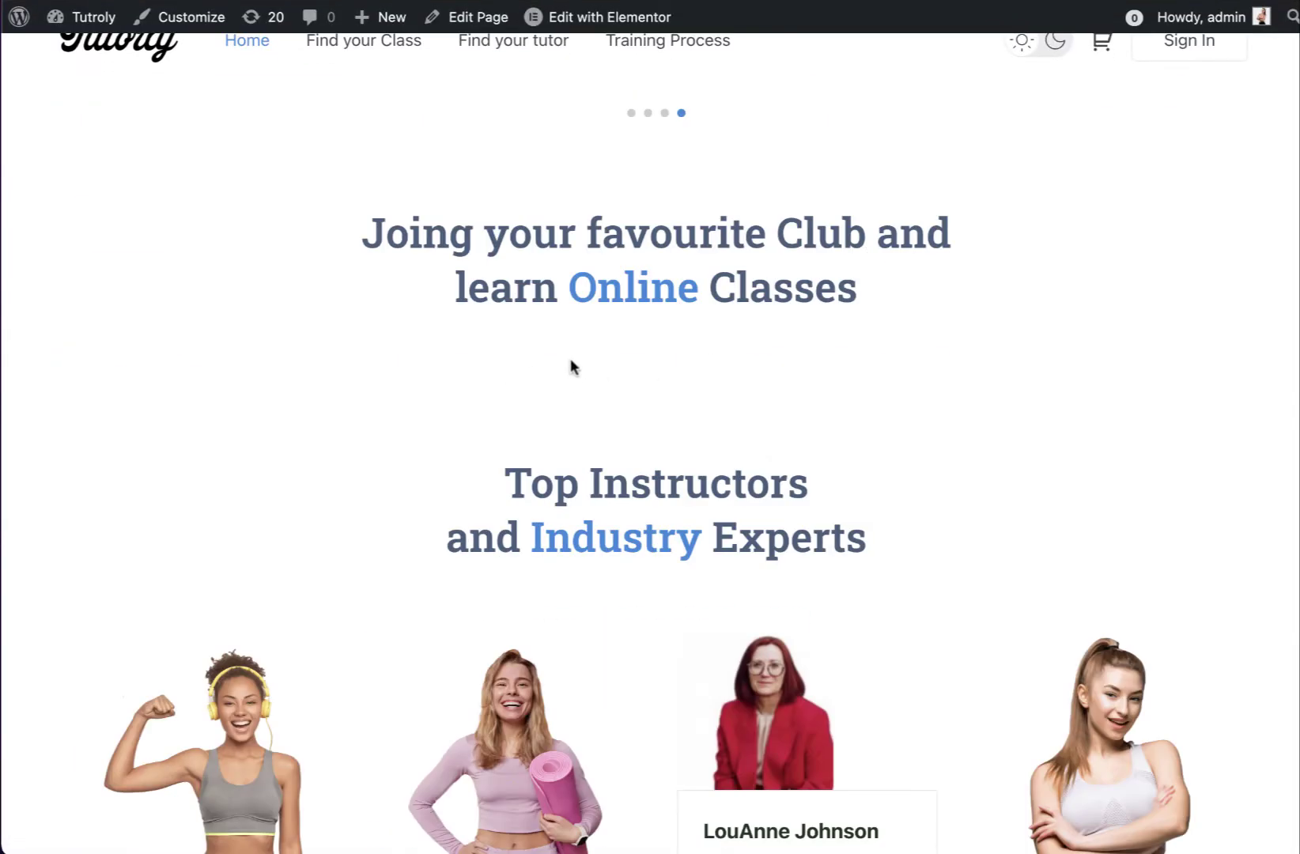
scroll(573, 366, "up", 10)
Sign in by email with the administrator account and go to the Menus editor
left_click(1191, 79)
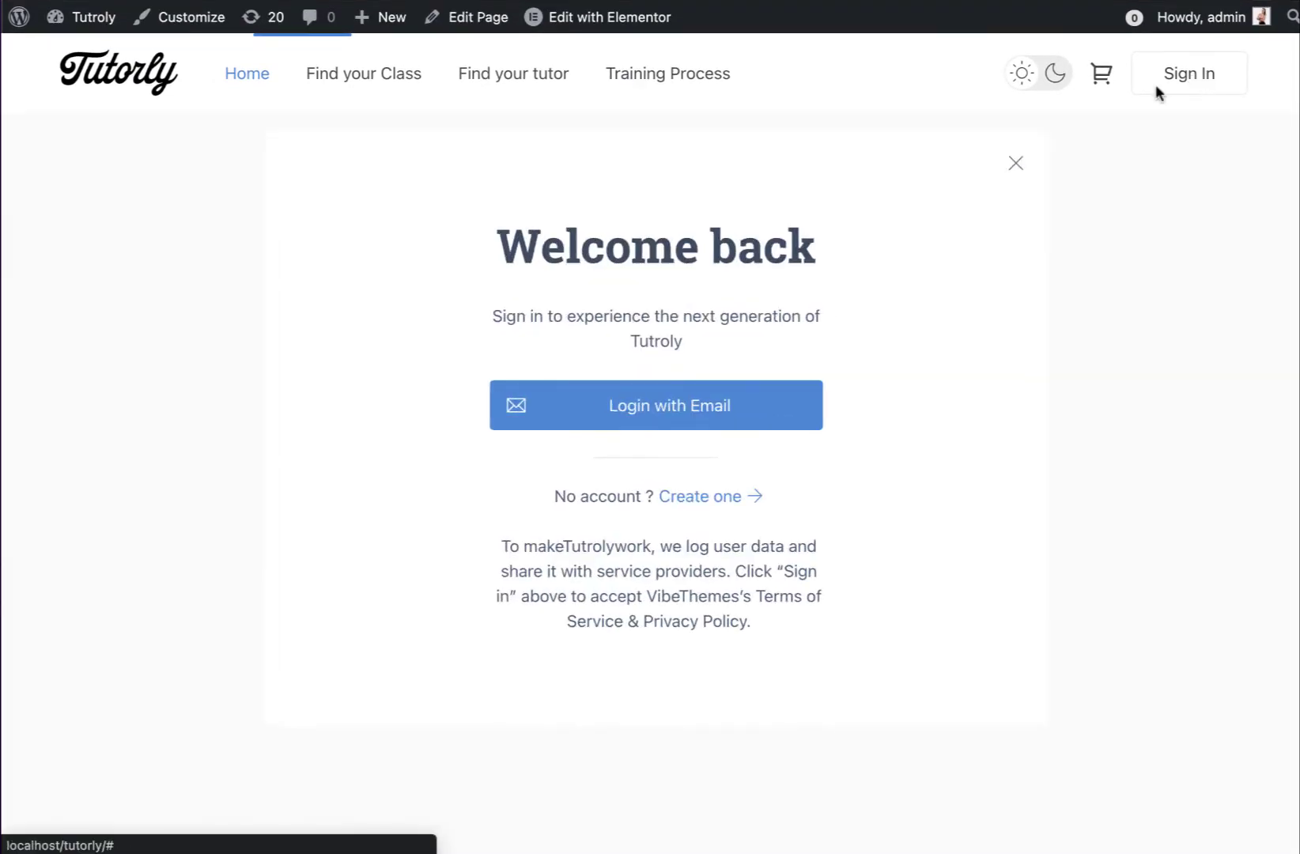
left_click(679, 407)
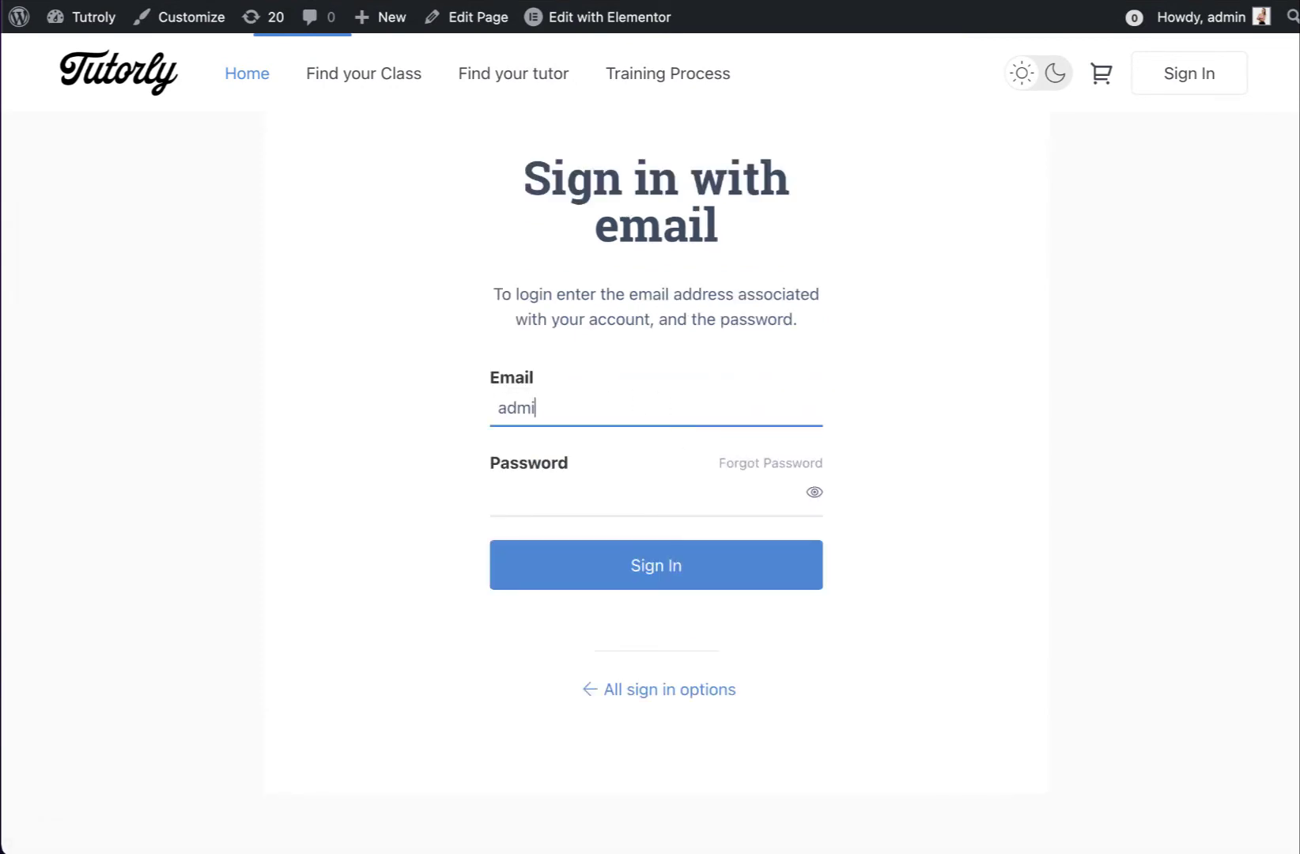
key("Tab")
key("Return")
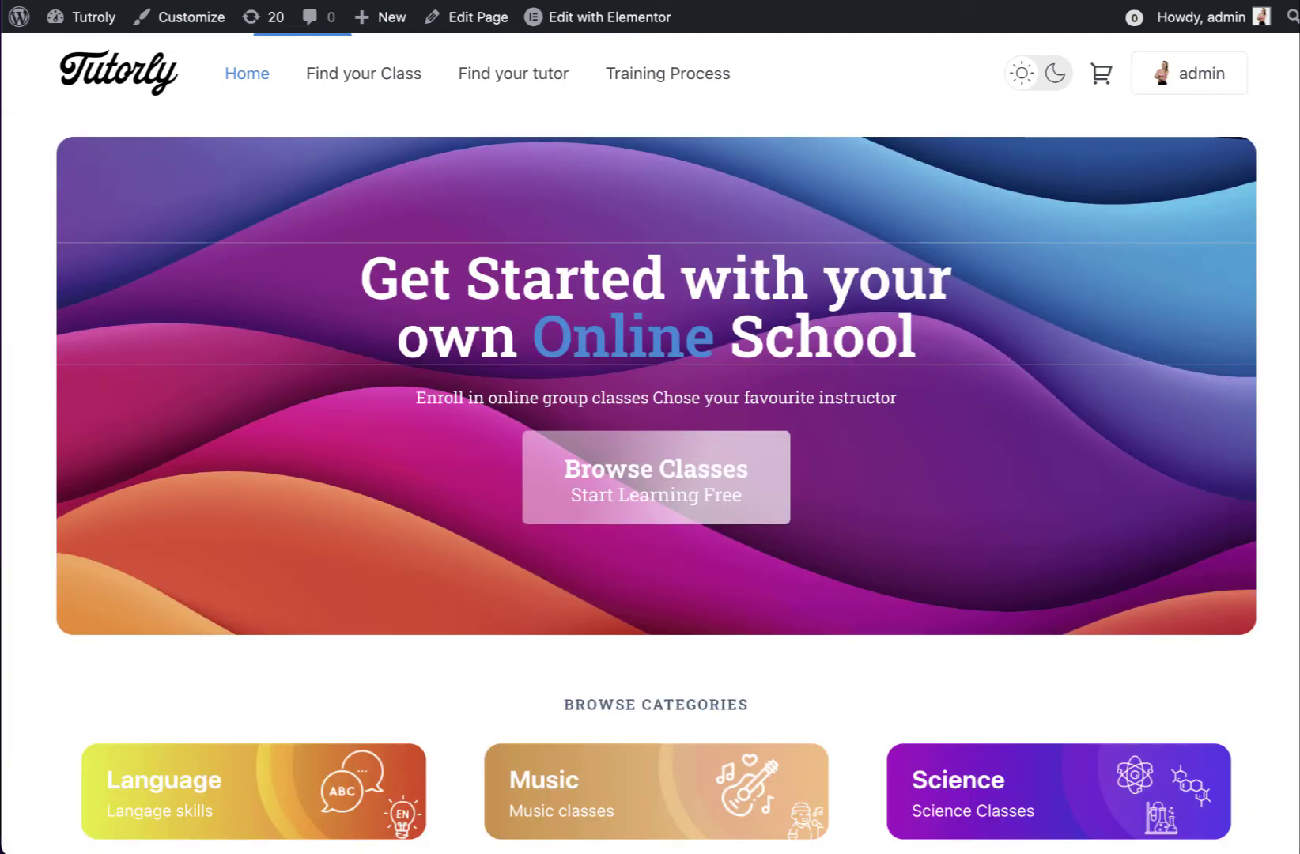
mouse_move(1151, 89)
left_click(1166, 133)
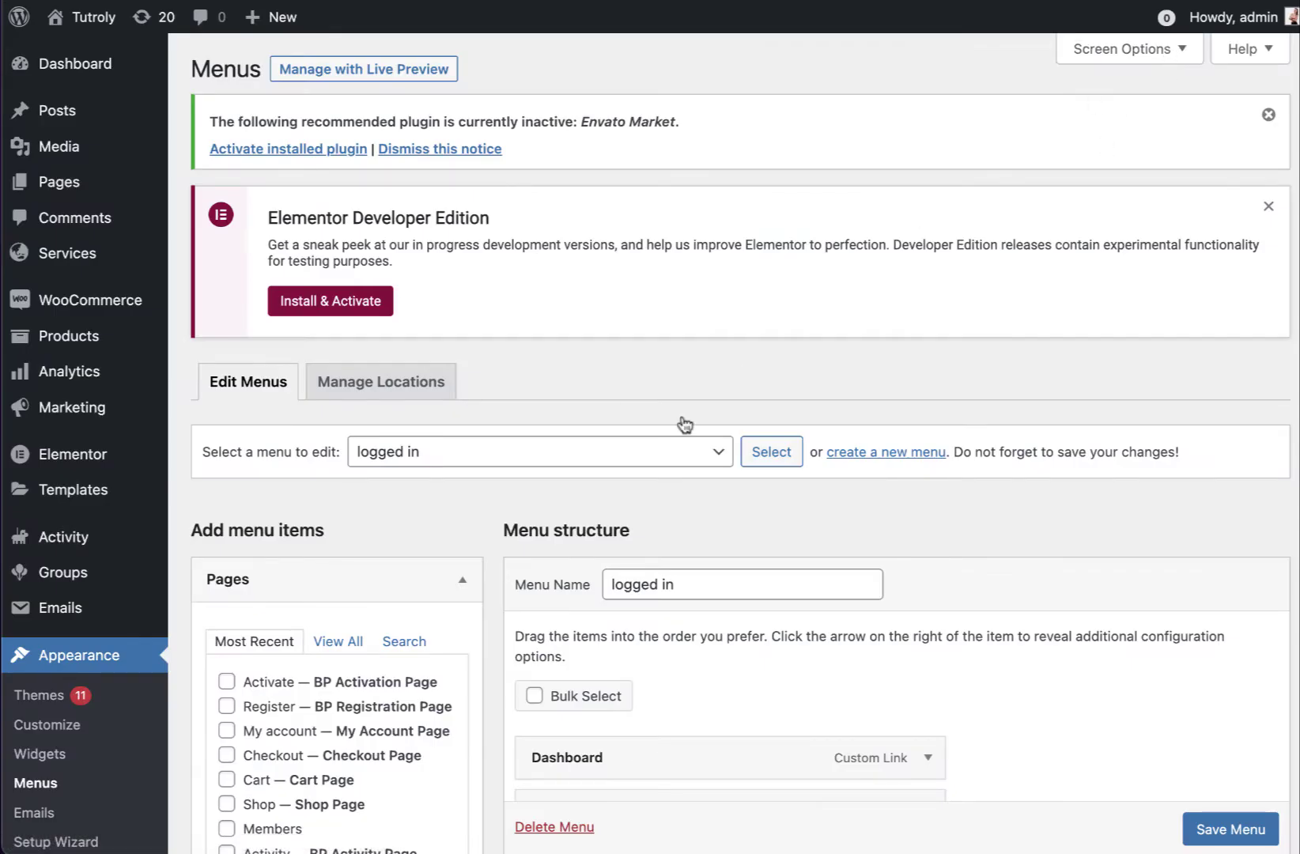
Load the VibeBP Profile Menu for editing
left_click(686, 451)
left_click(484, 528)
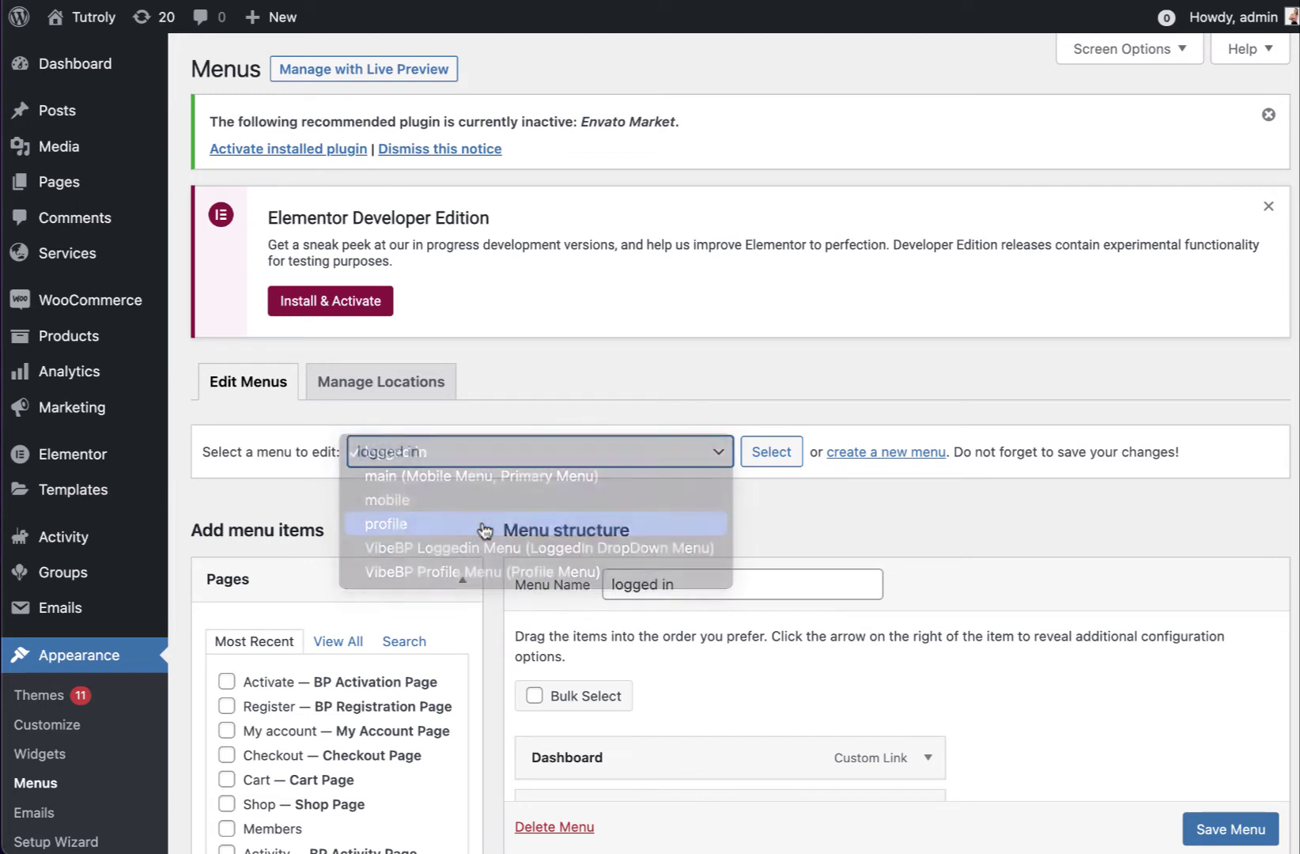
left_click(492, 457)
left_click(525, 502)
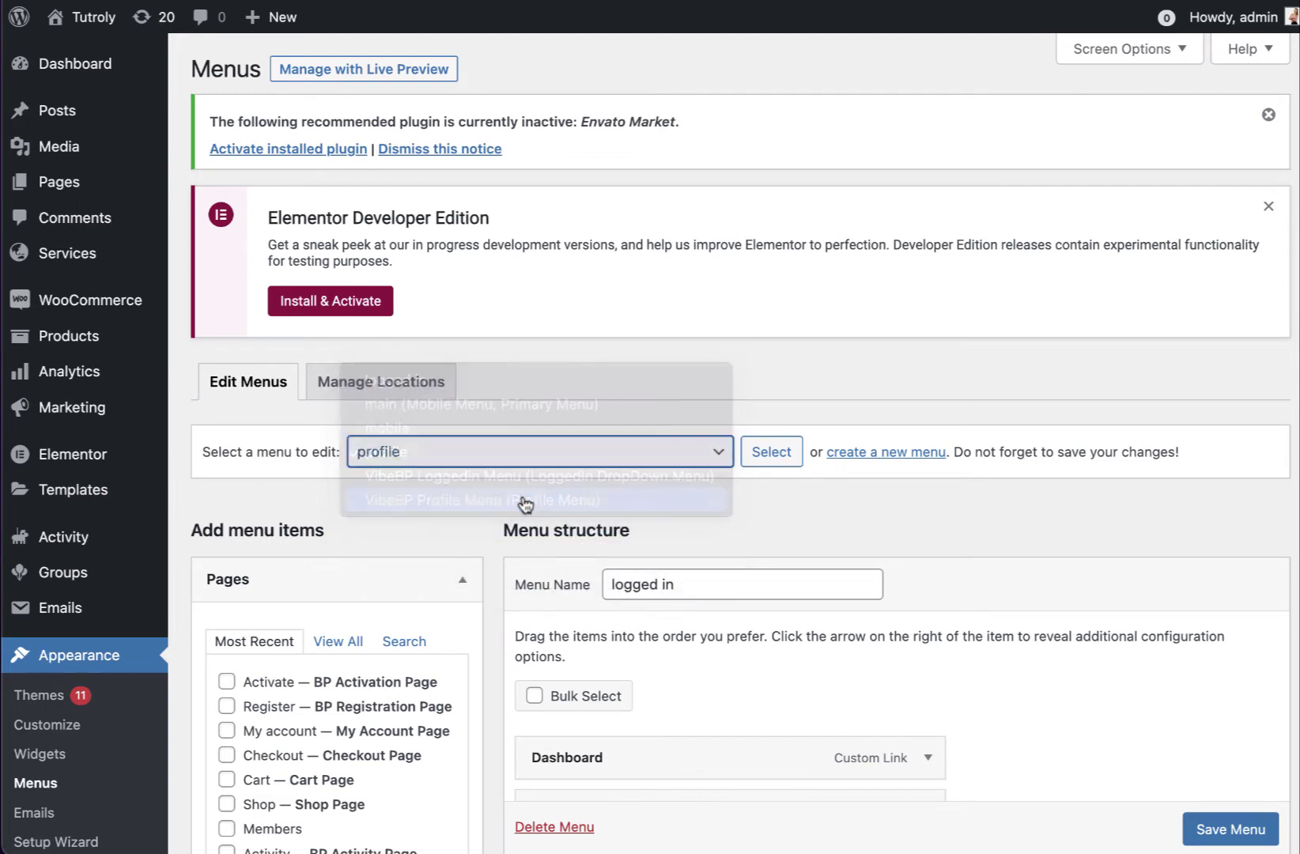
left_click(791, 457)
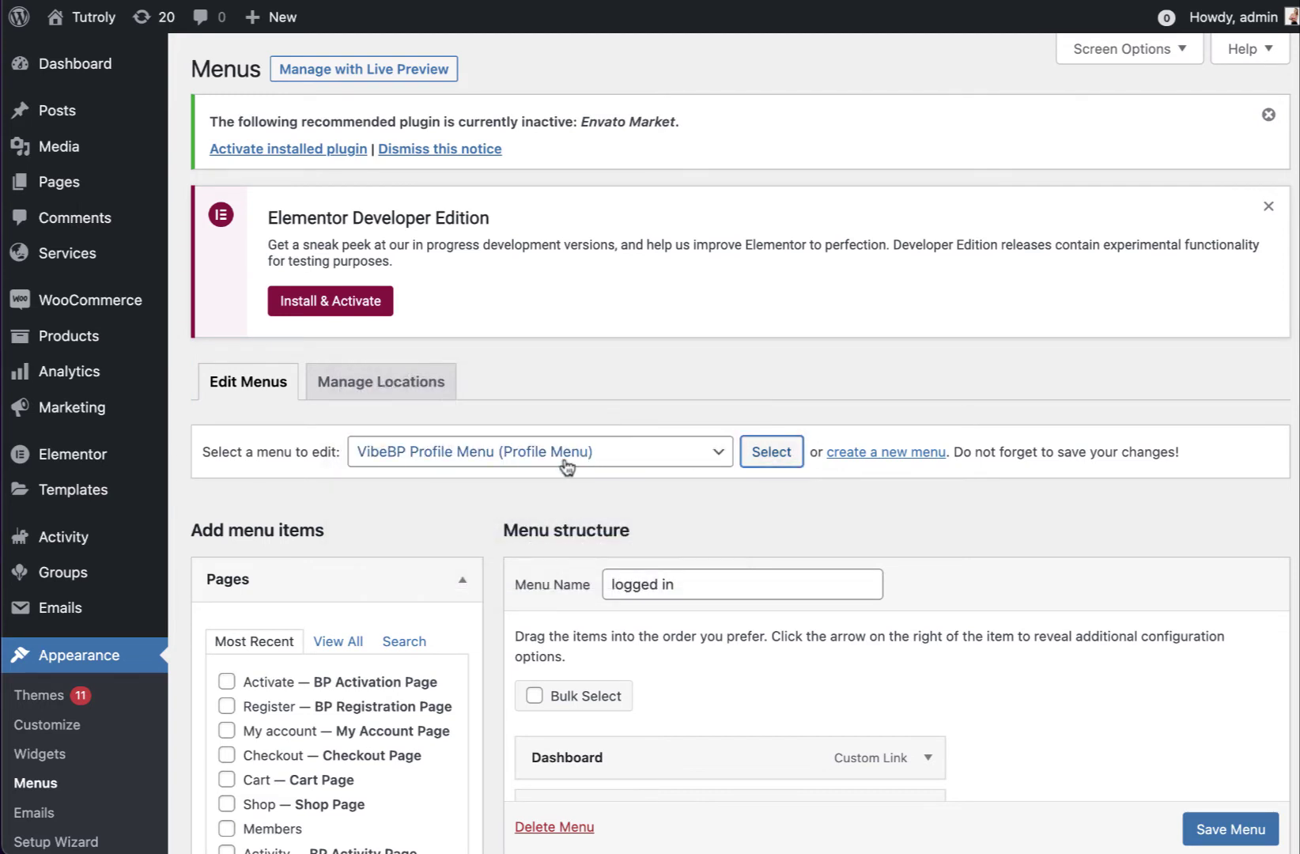
left_click(720, 453)
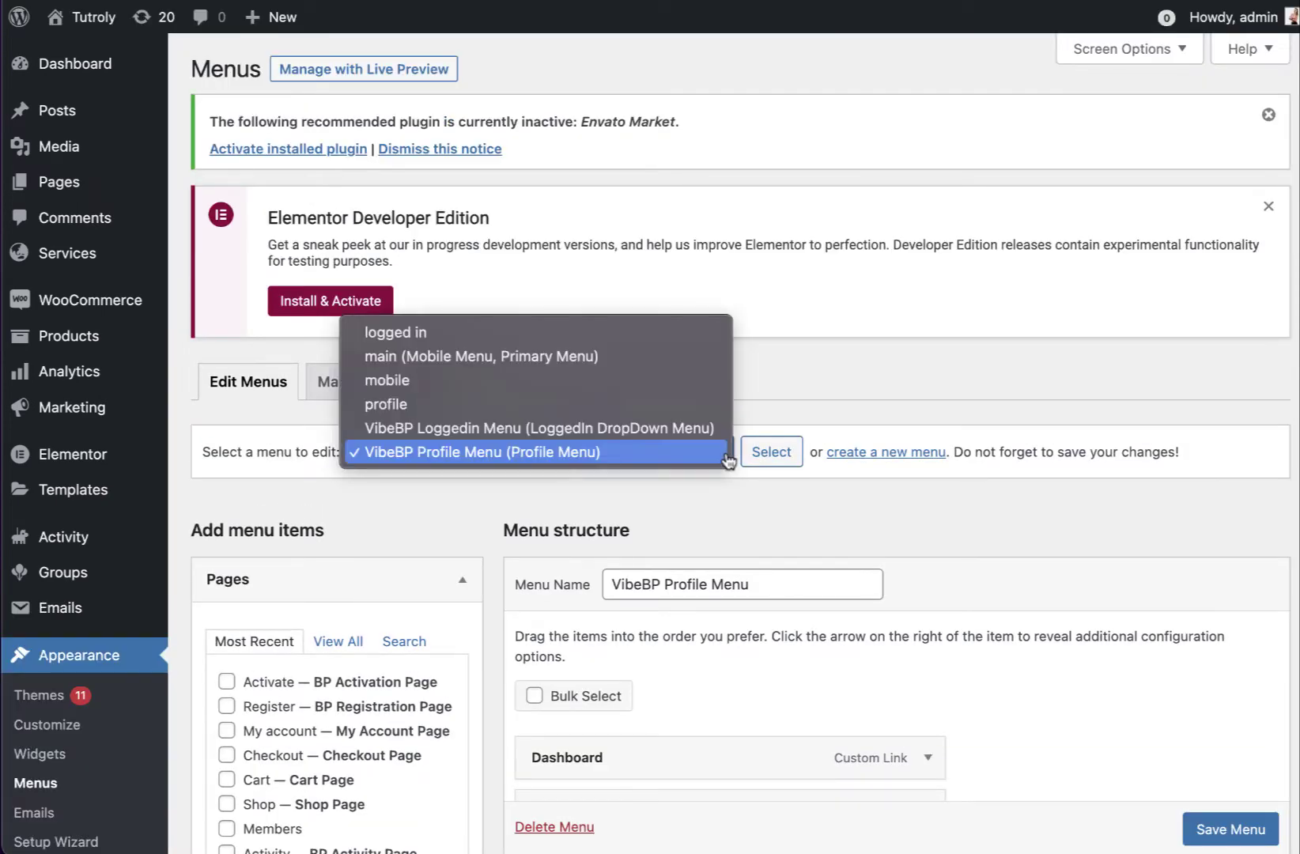
left_click(1058, 92)
Enable BuddyPress Member items in Screen Options and add Groups to the menu
left_click(1114, 50)
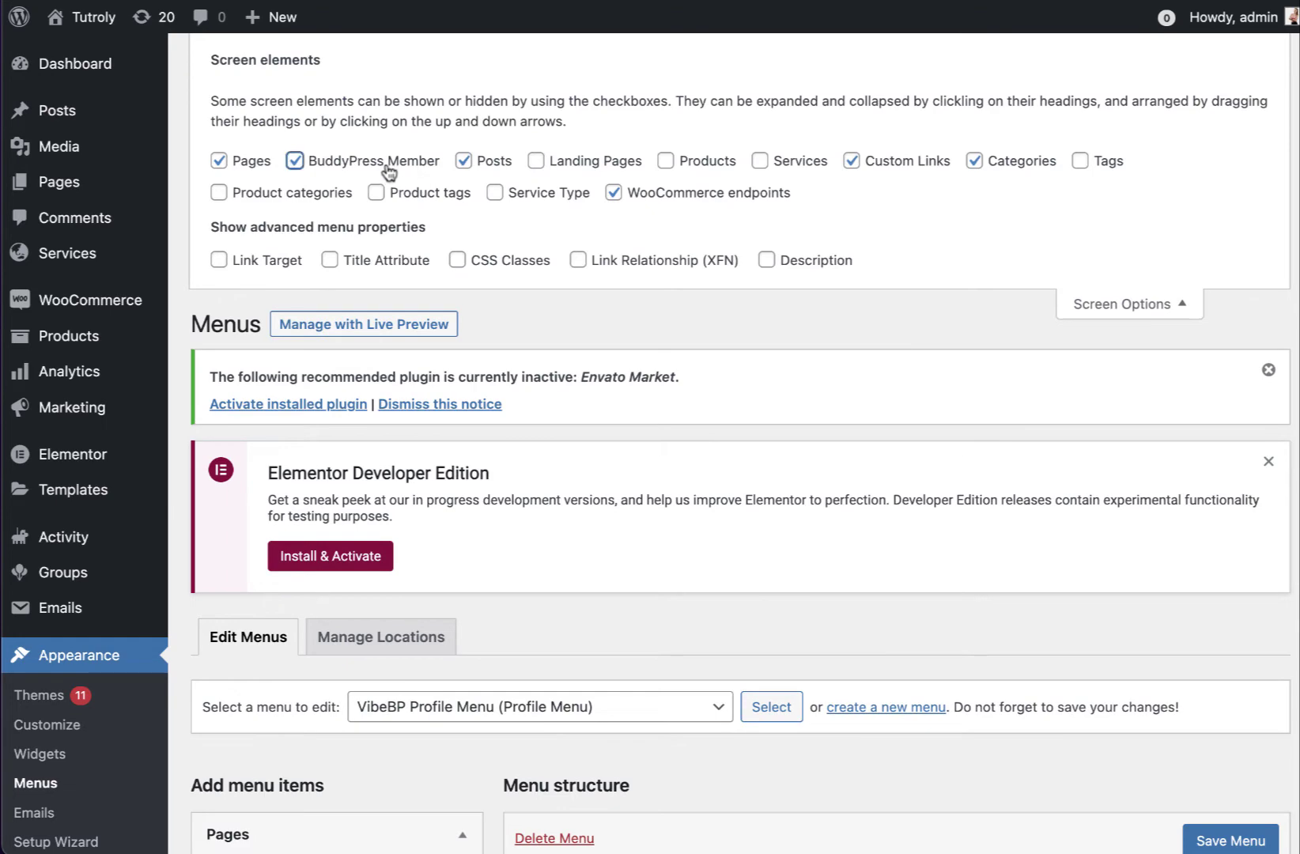
left_click(1161, 302)
scroll(740, 348, "down", 6)
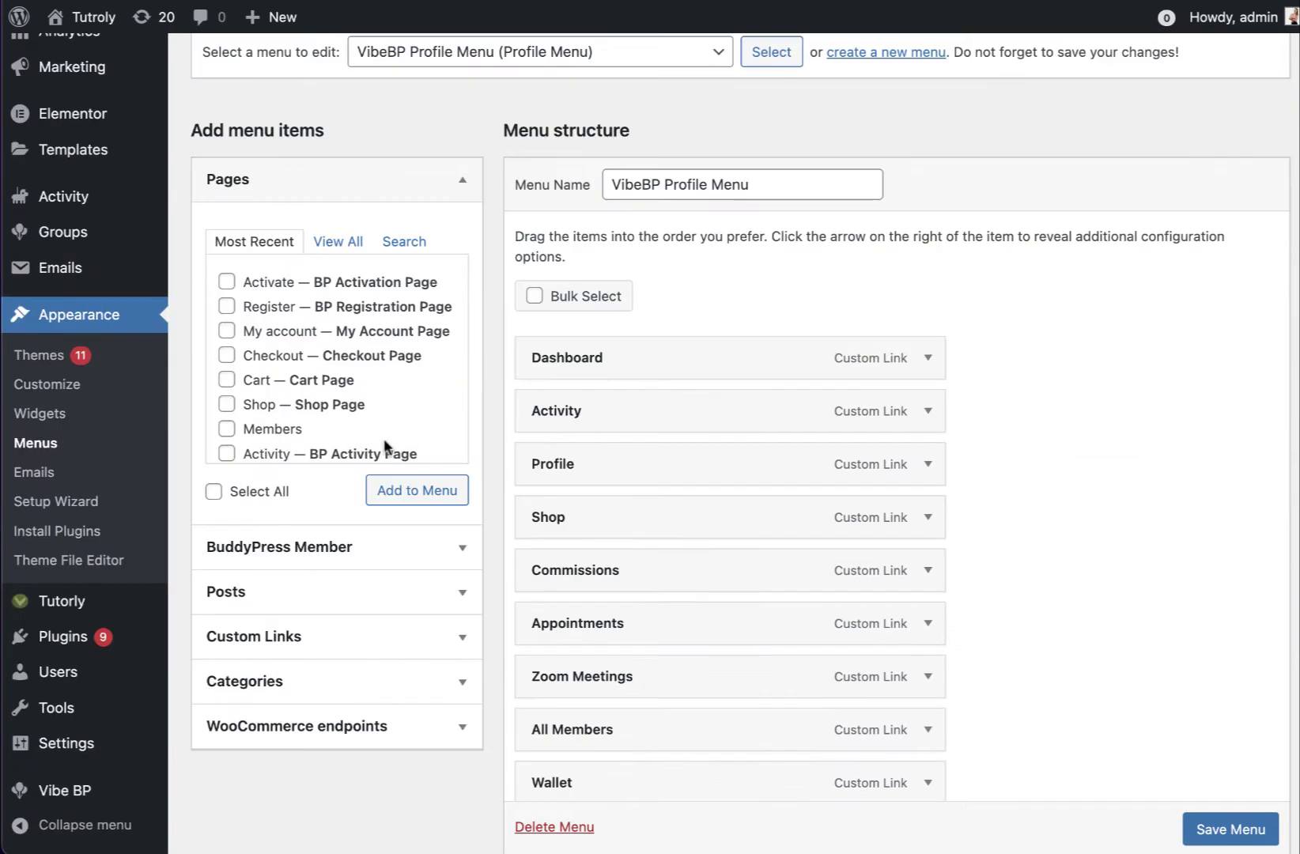
left_click(377, 542)
scroll(283, 443, "down", 5)
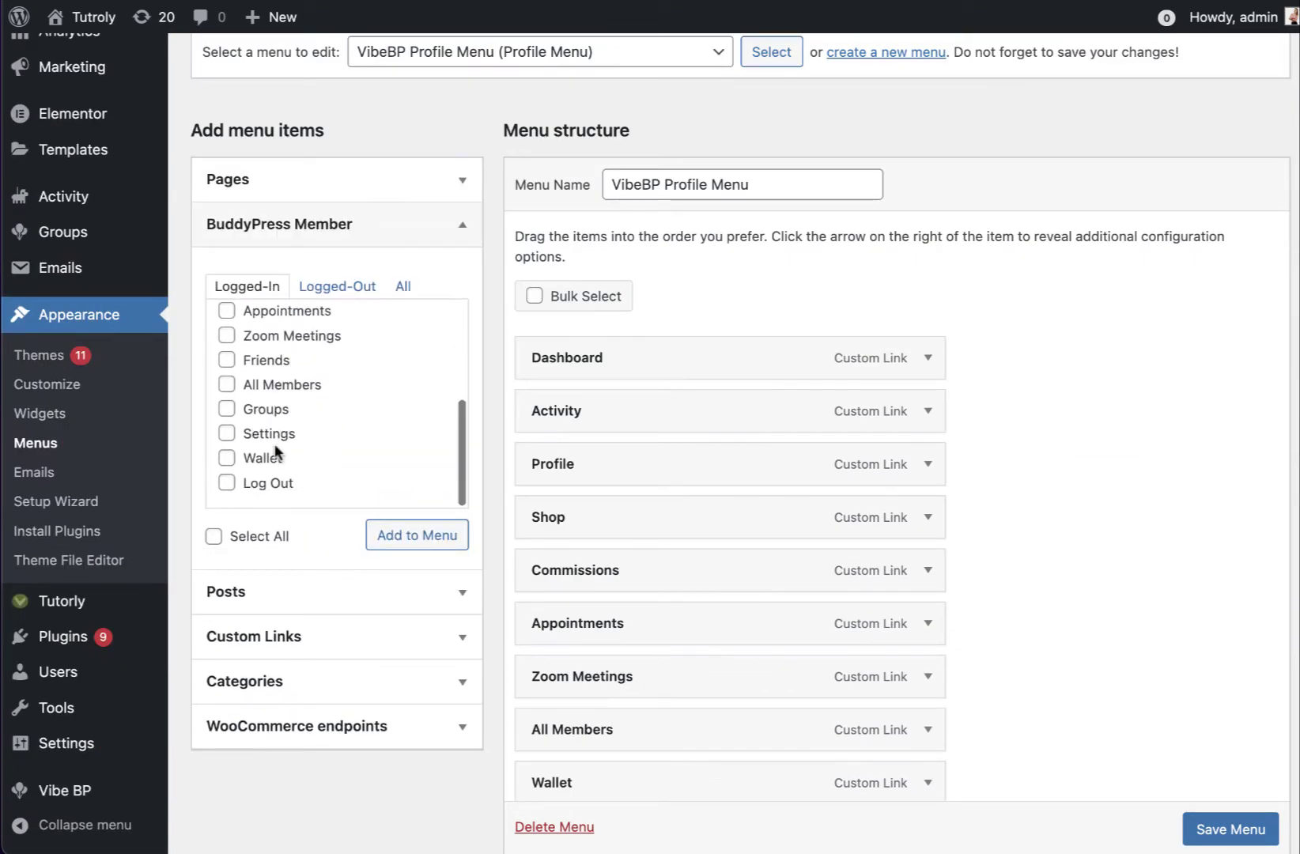
left_click(272, 411)
left_click(424, 546)
Remove the Wallet item, relabel Groups as 'Classes', and save the menu
scroll(719, 615, "down", 5)
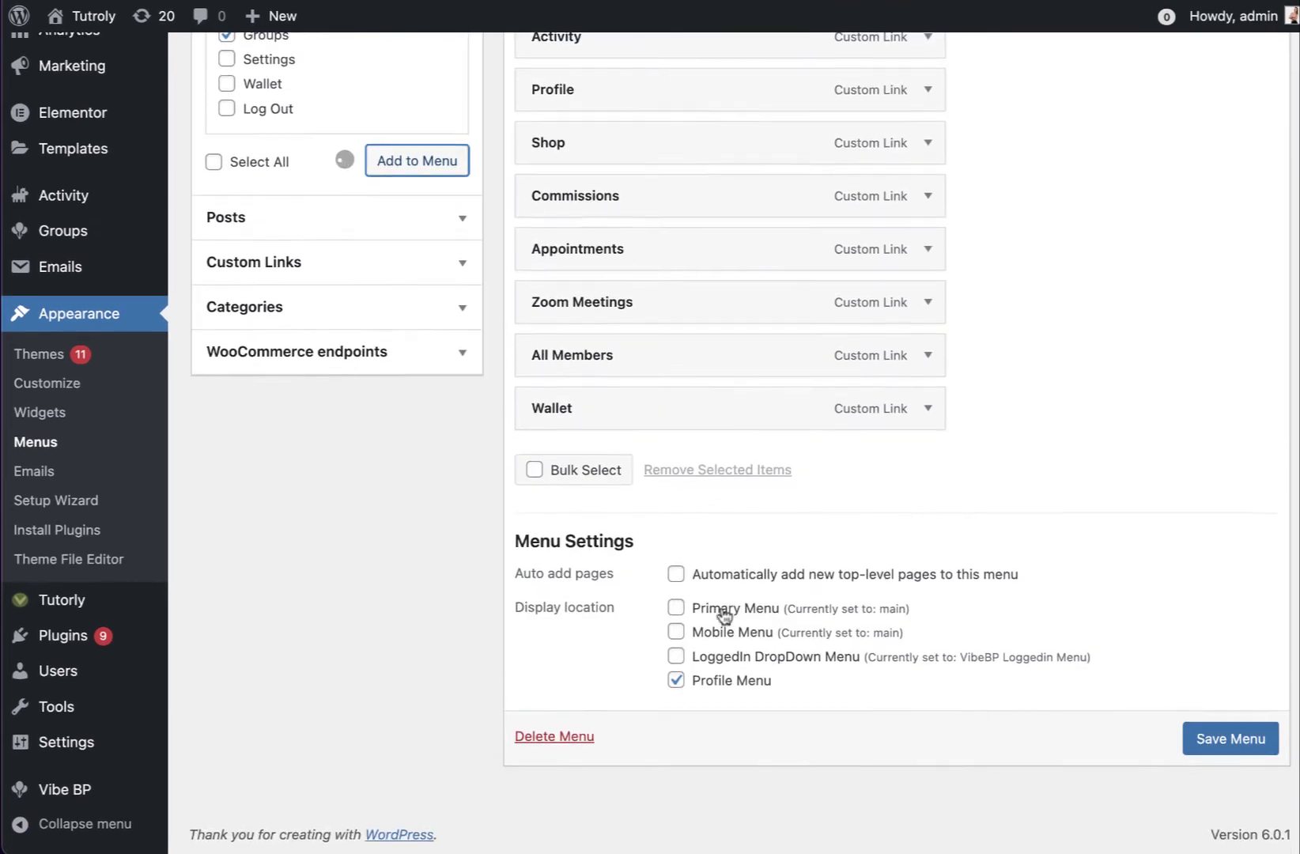
left_click(940, 411)
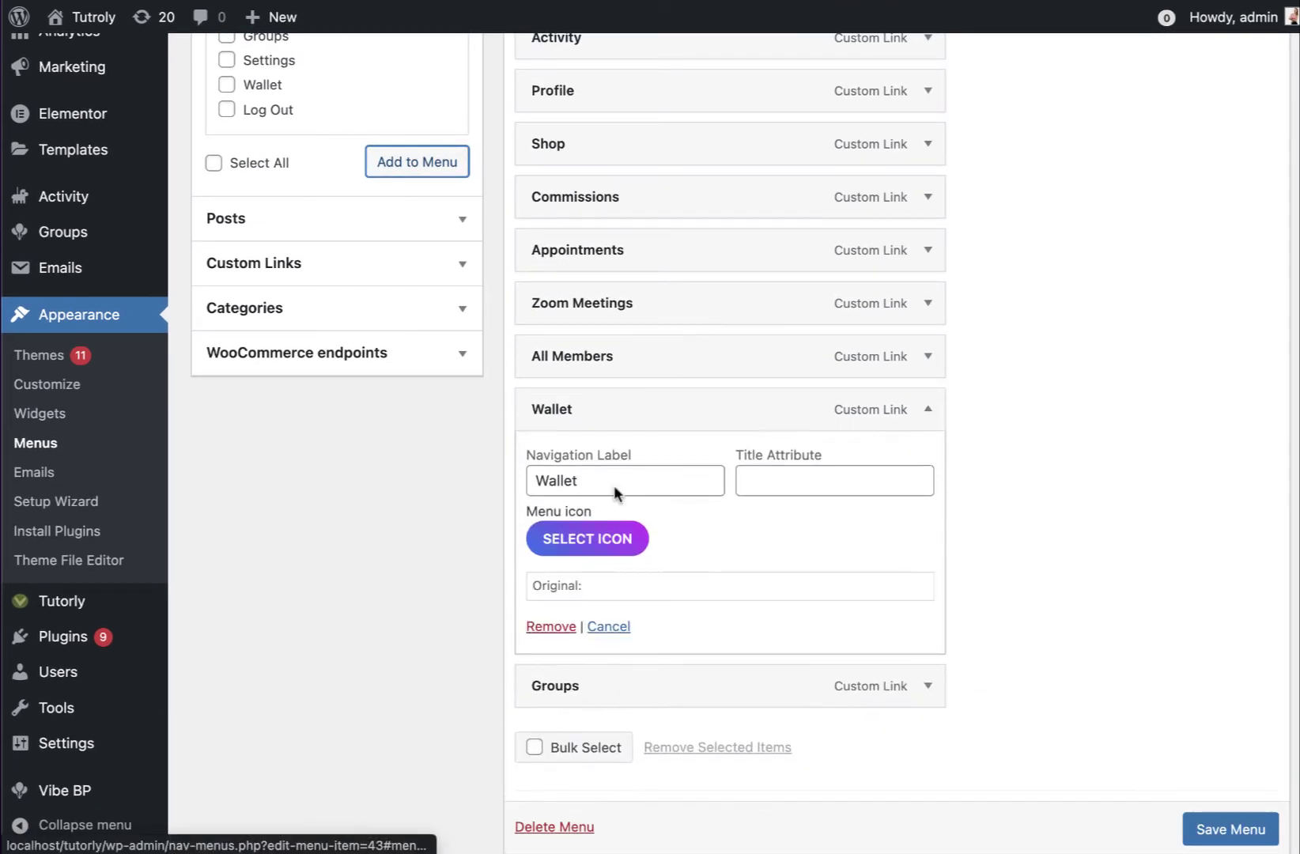
left_click(537, 622)
left_click(928, 409)
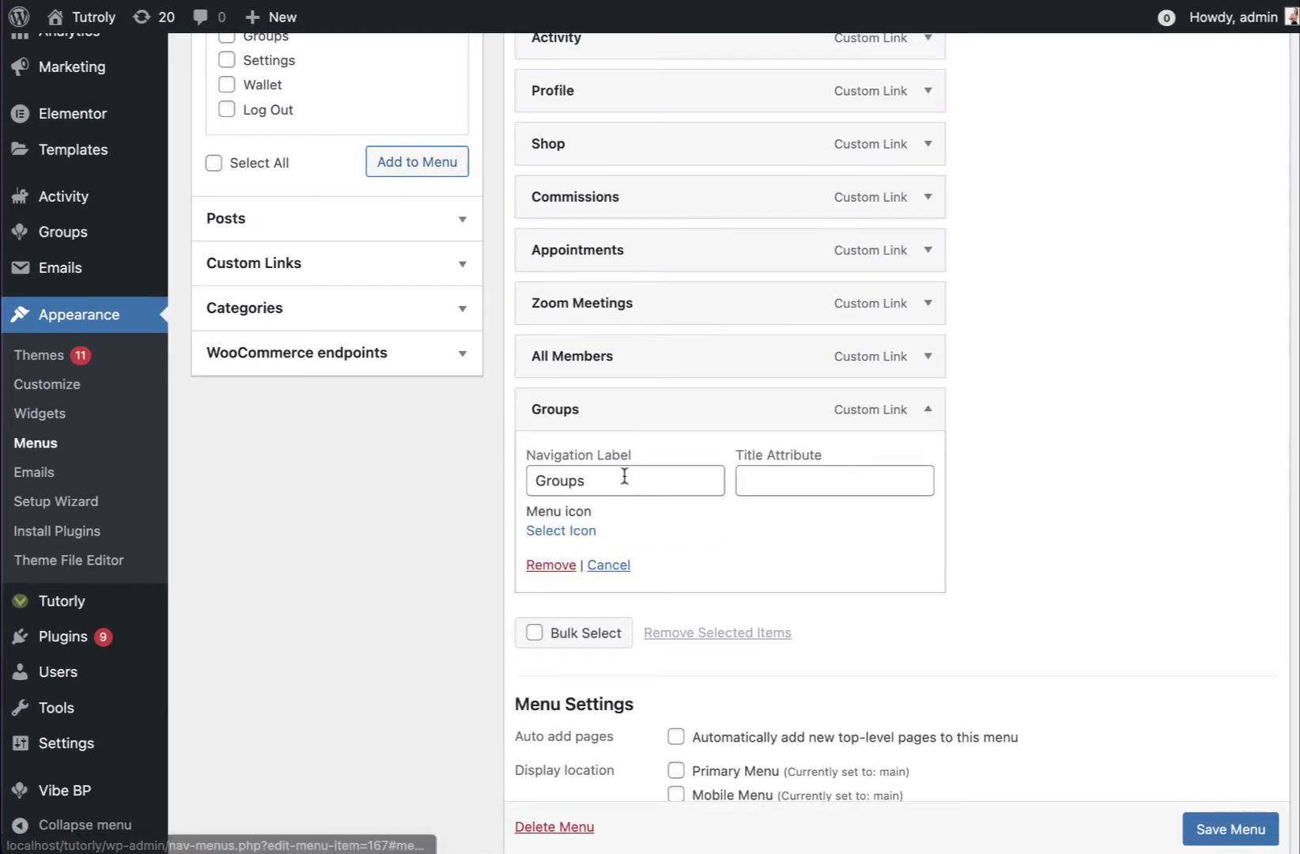
double_click(624, 473)
type("C")
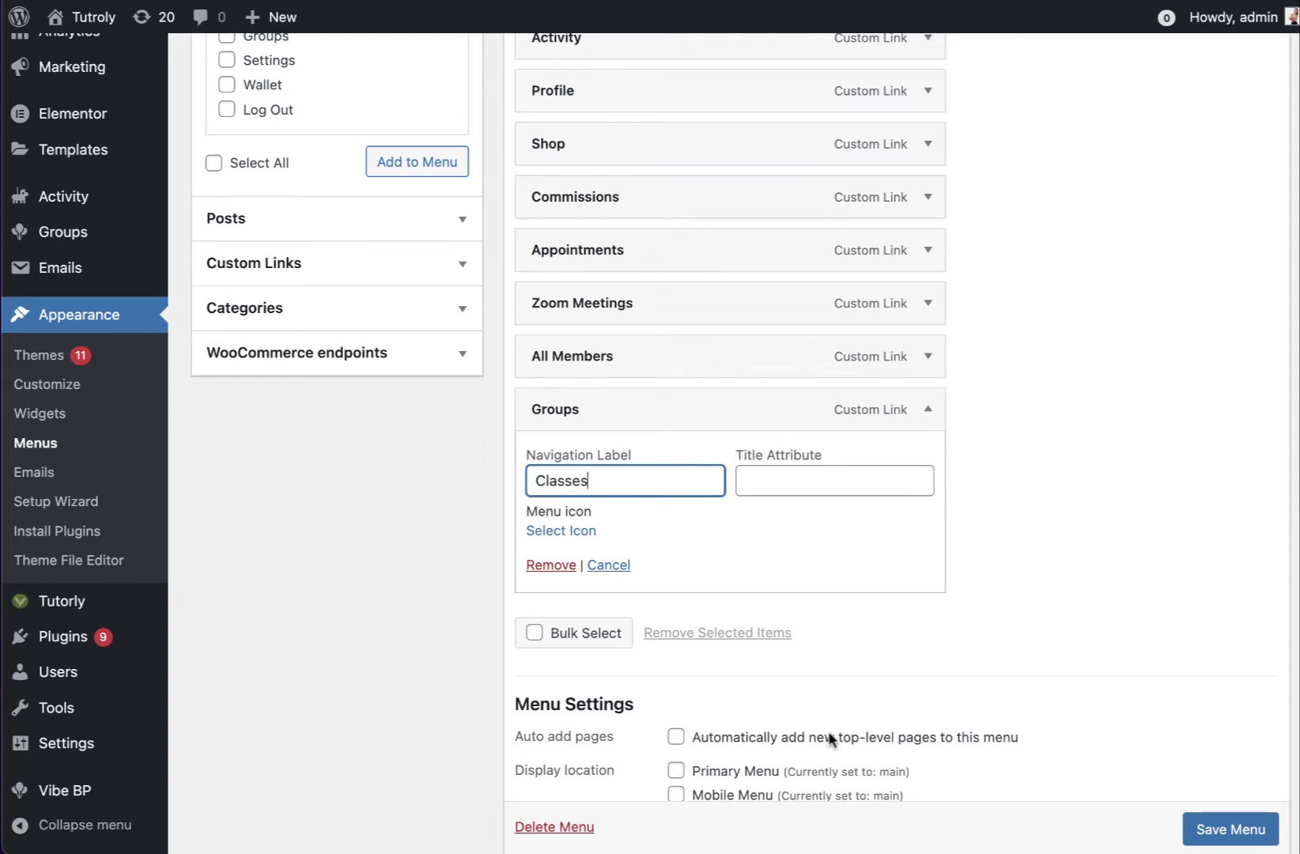
type("lasses")
left_click(928, 409)
left_click(1230, 741)
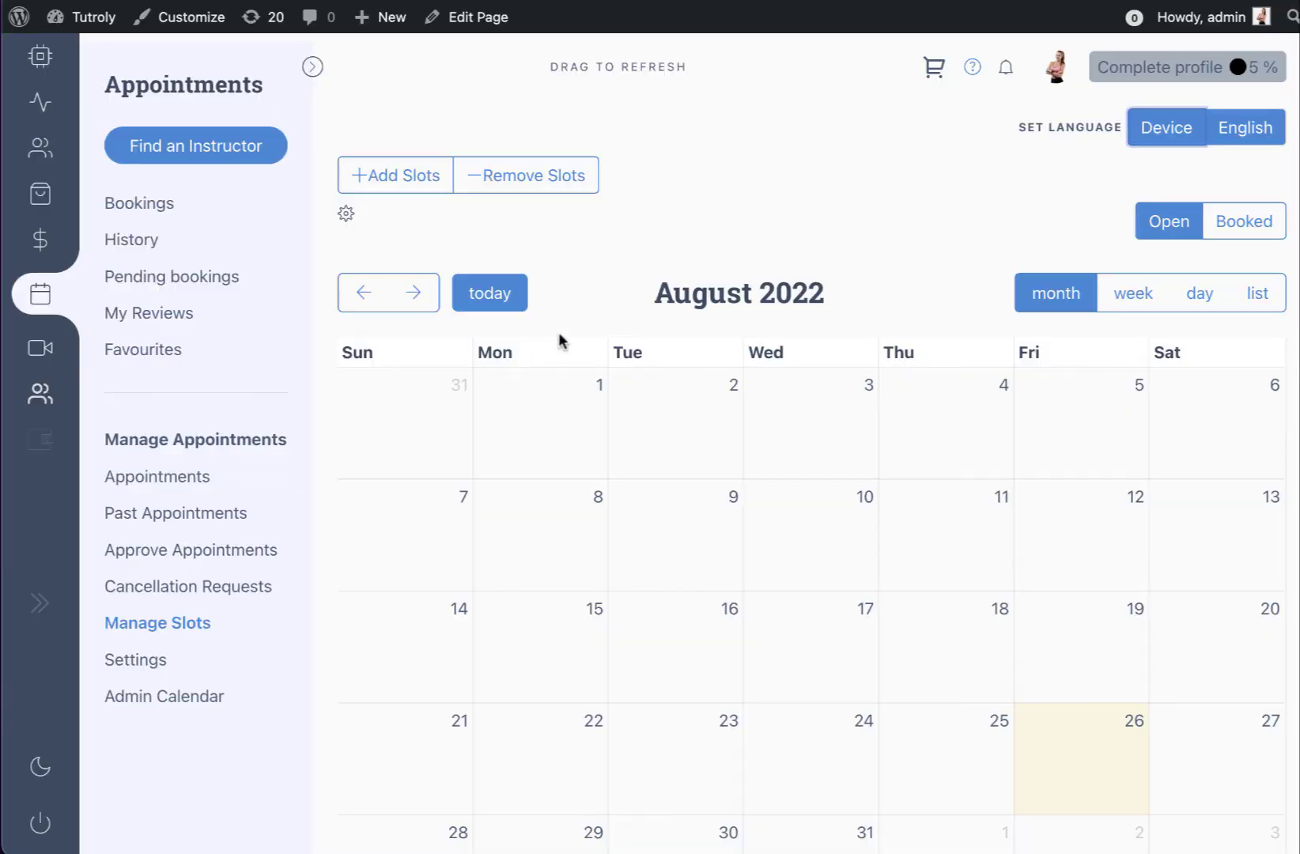
Reload the appointments page and go to the Classes groups section
right_click(641, 223)
left_click(680, 278)
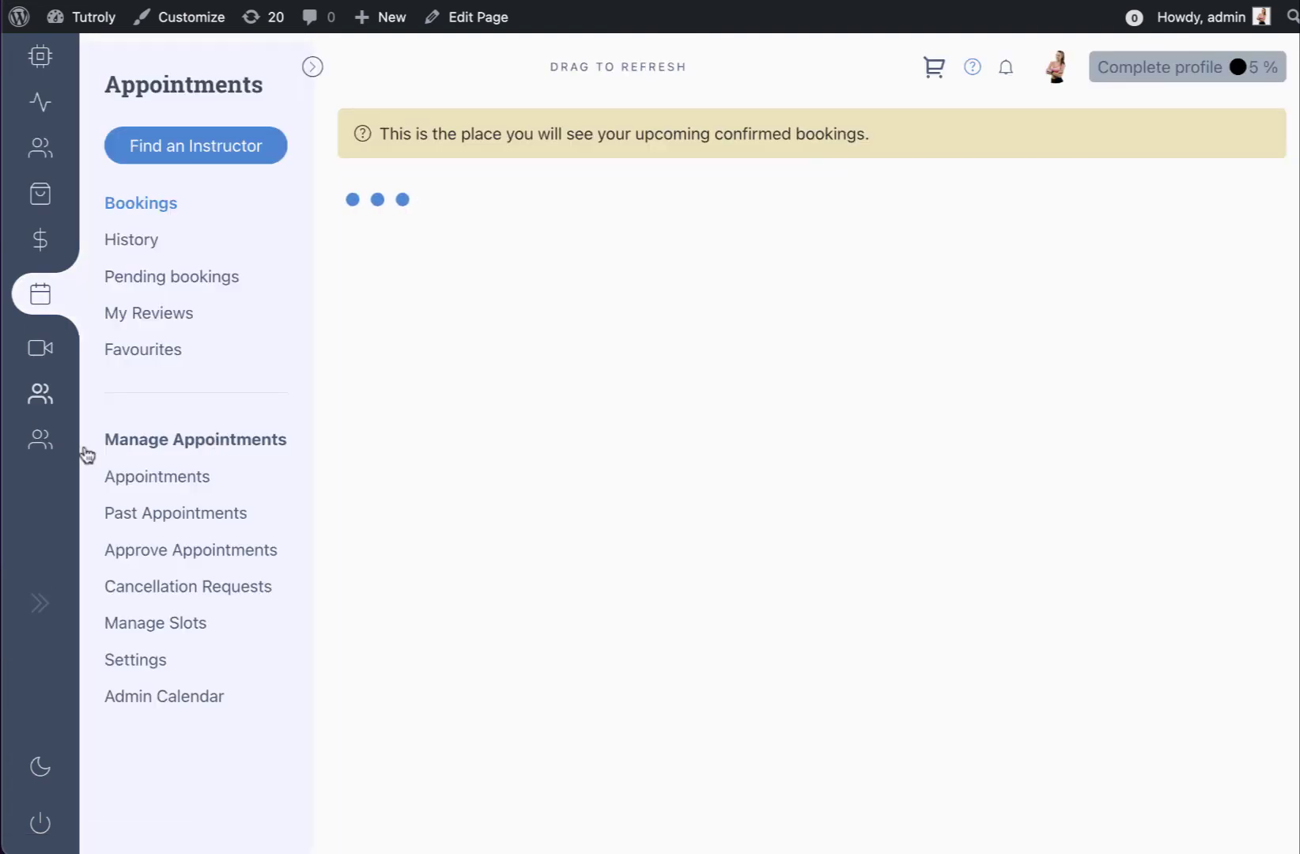
left_click(66, 450)
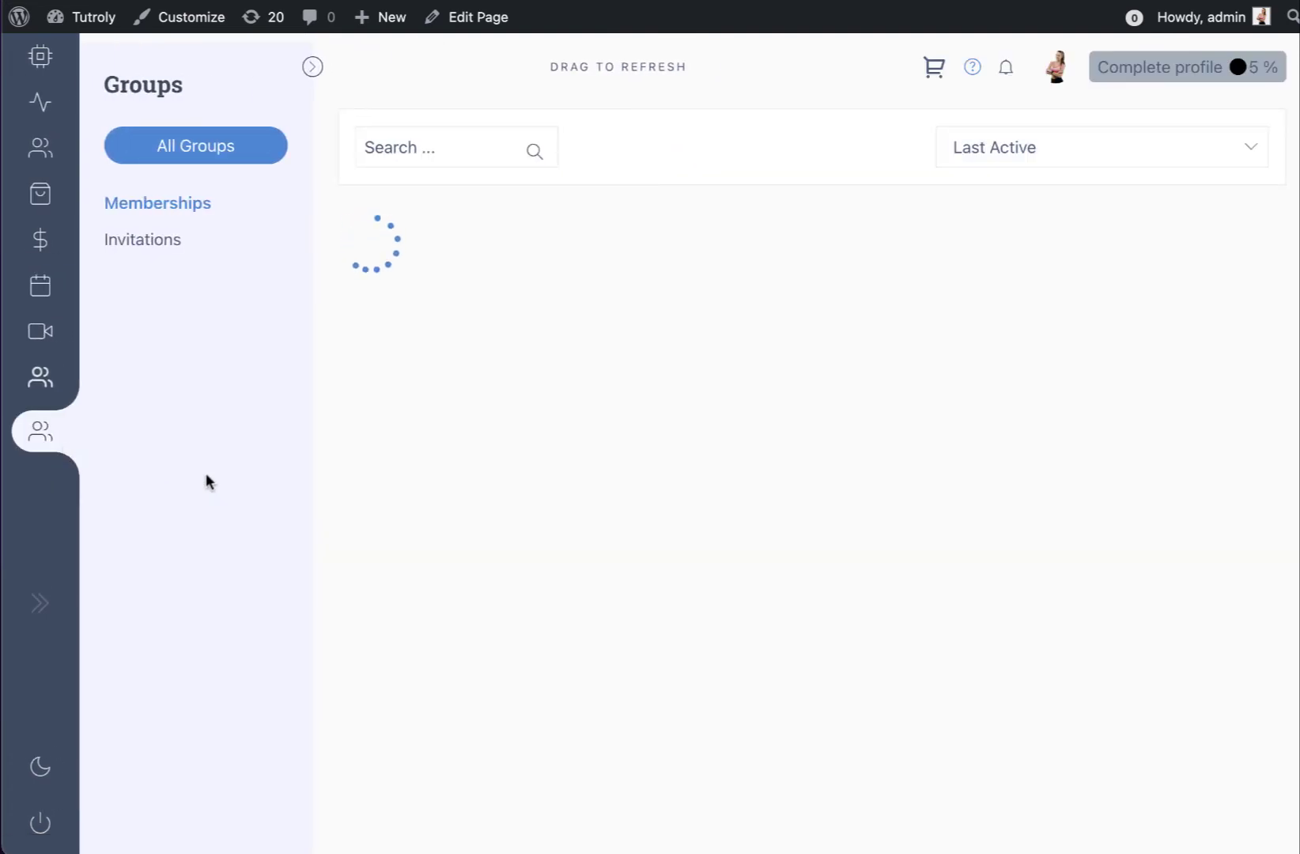
Create the Test Class group with a short text description and the school_demo_bg.png image
left_click(470, 355)
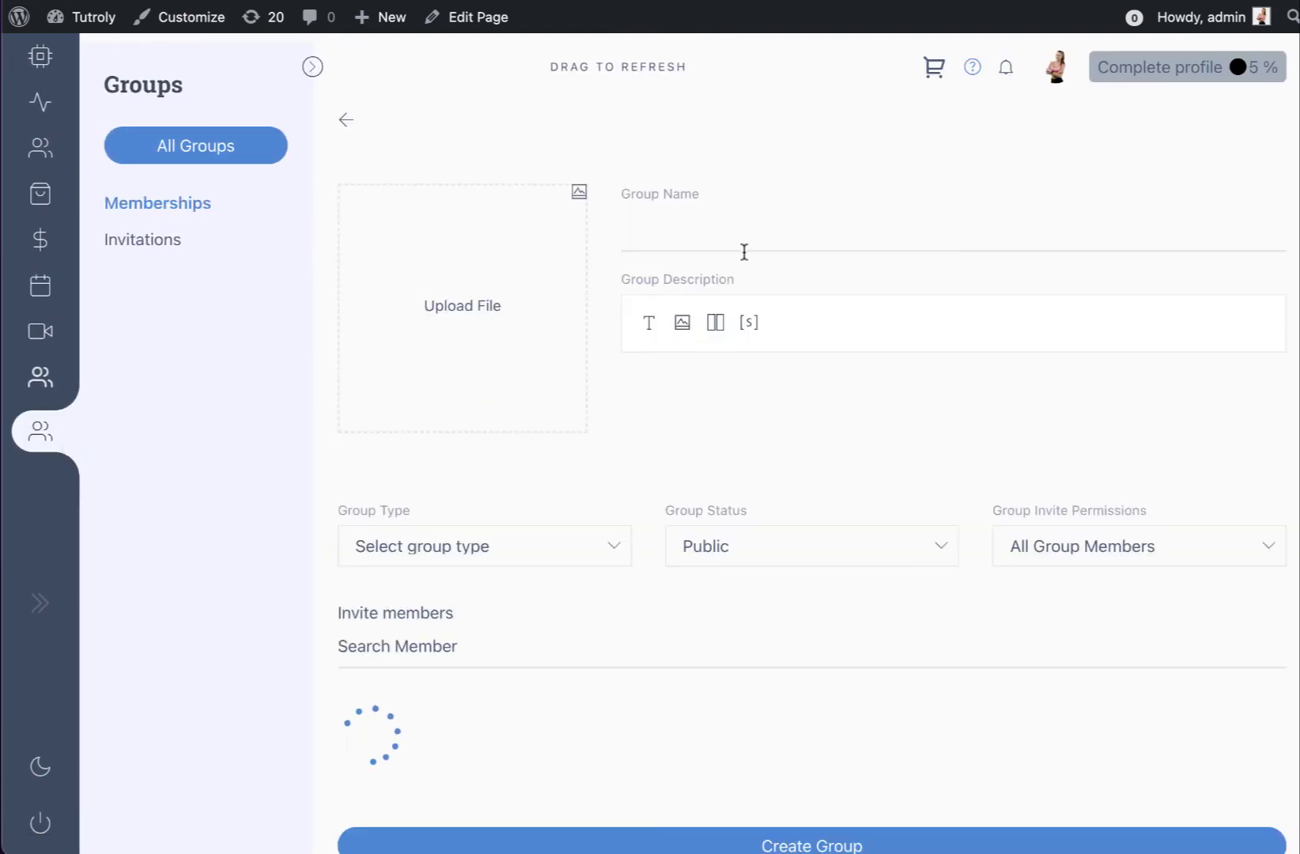
left_click(709, 228)
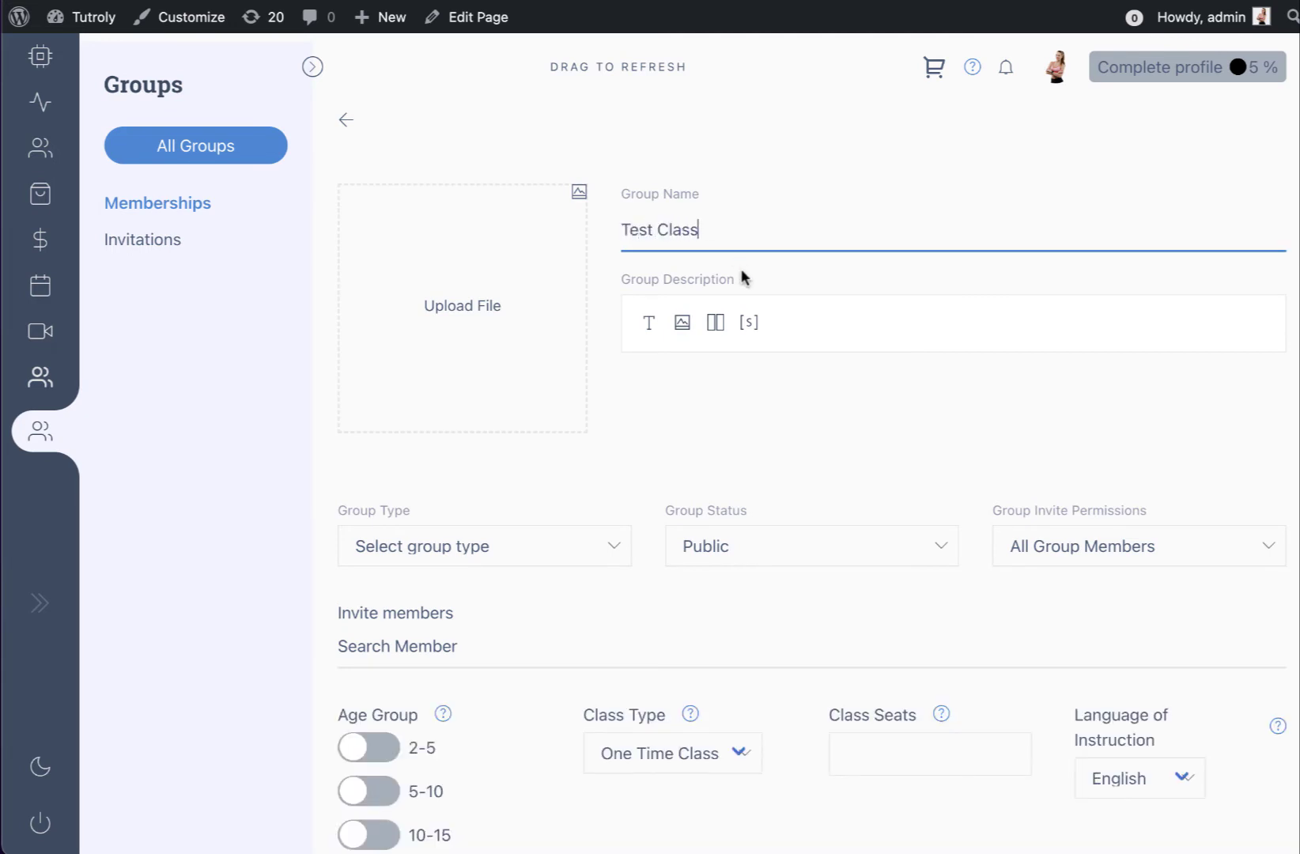
left_click(649, 322)
left_click(696, 386)
type("Some description about this")
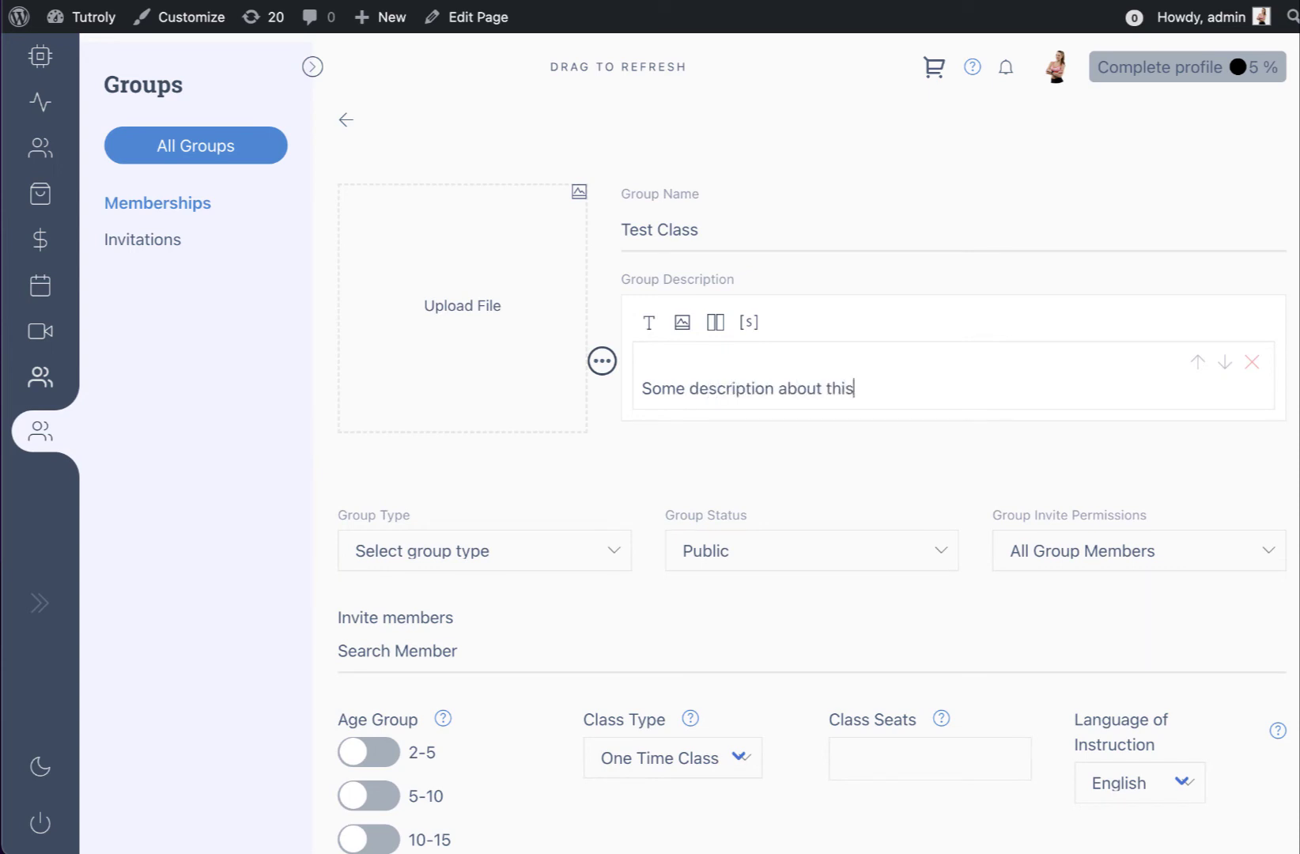
left_click(503, 305)
left_click(478, 339)
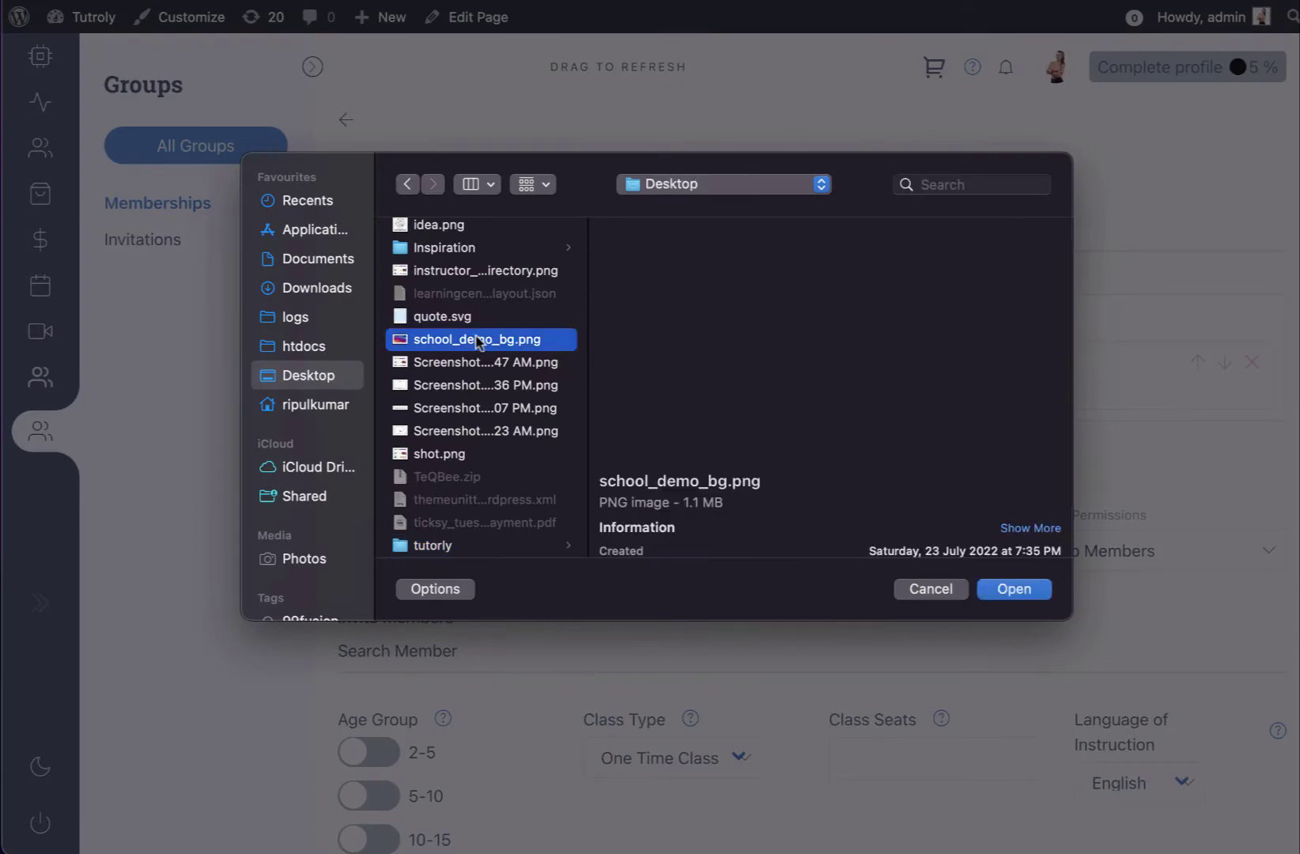
left_click(1037, 590)
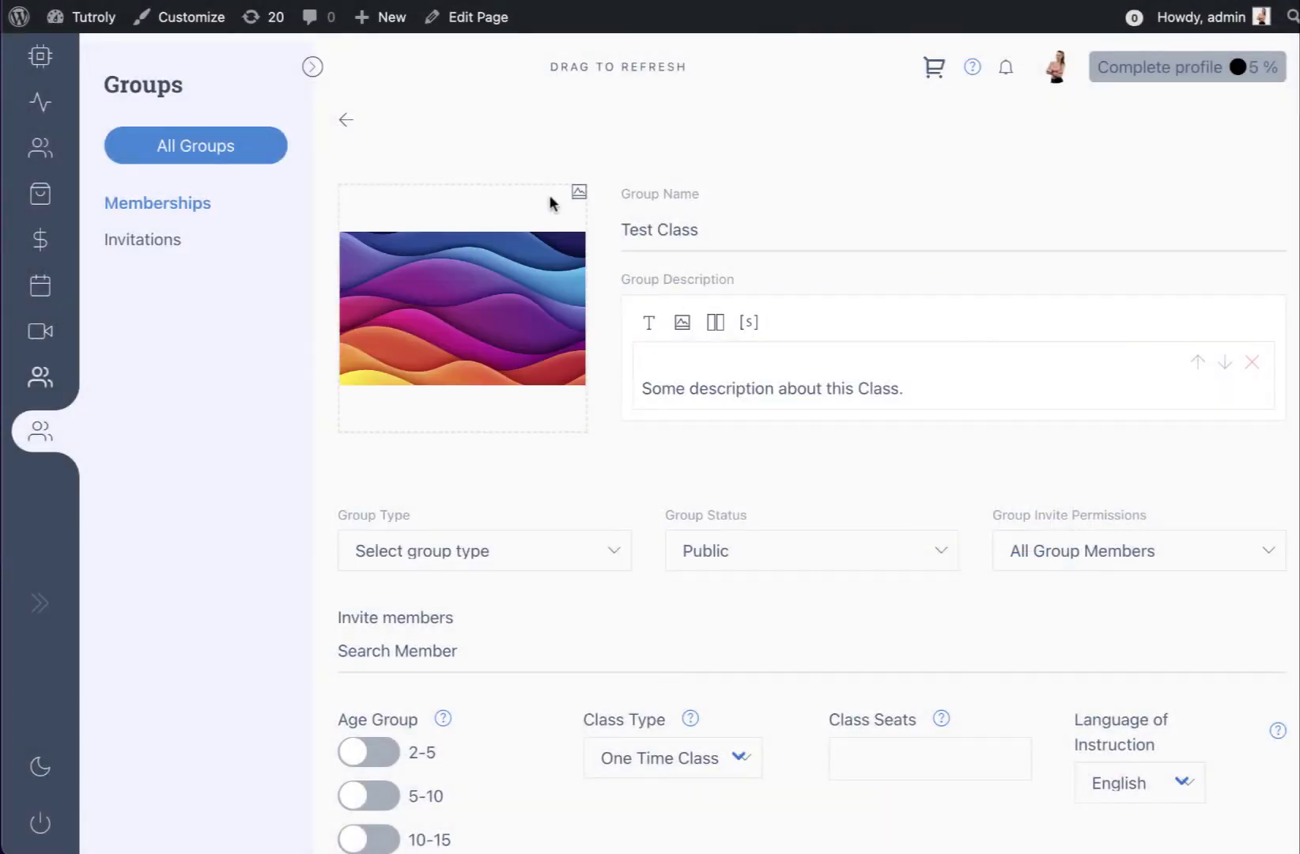
left_click(862, 799)
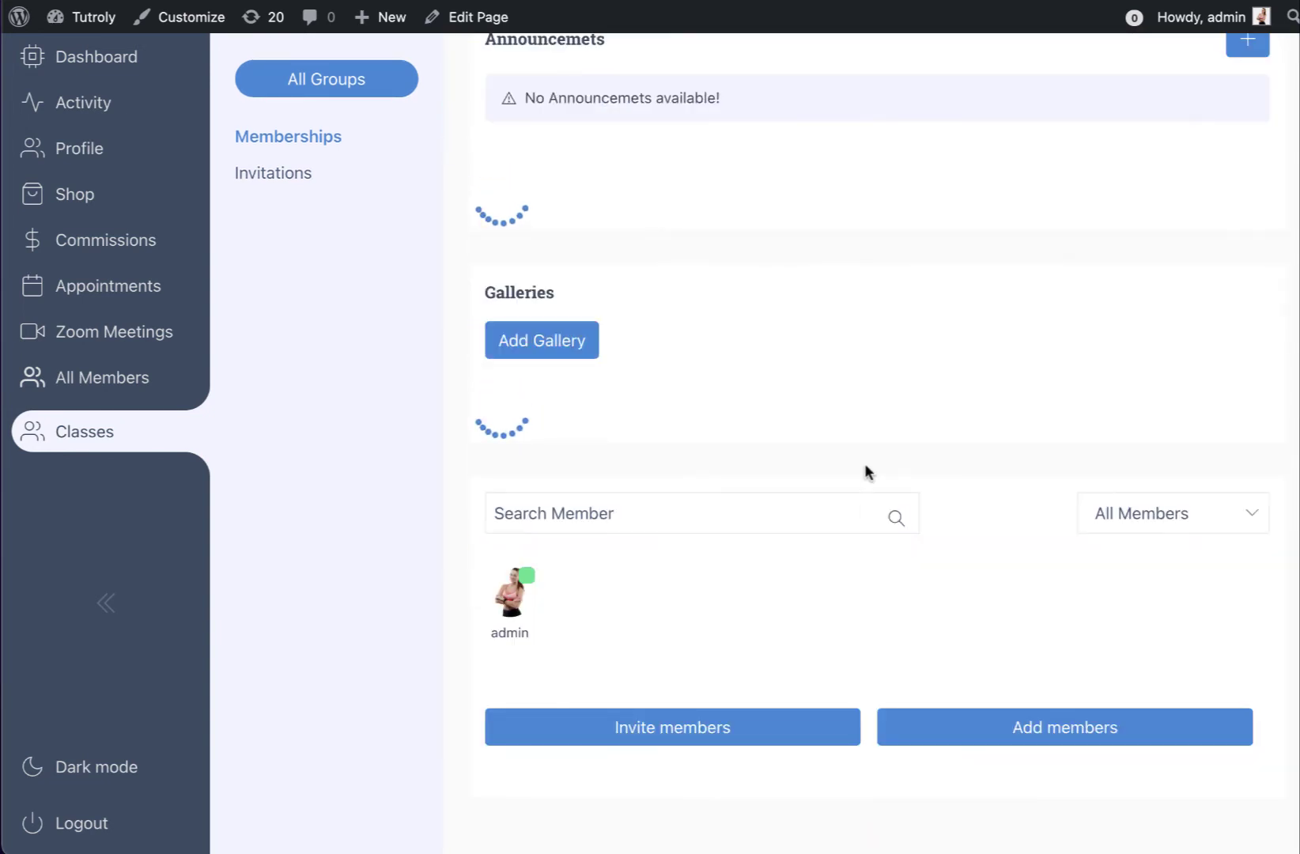
Go to Appointments > Manage Slots to show the slot calendar
scroll(864, 462, "up", 2)
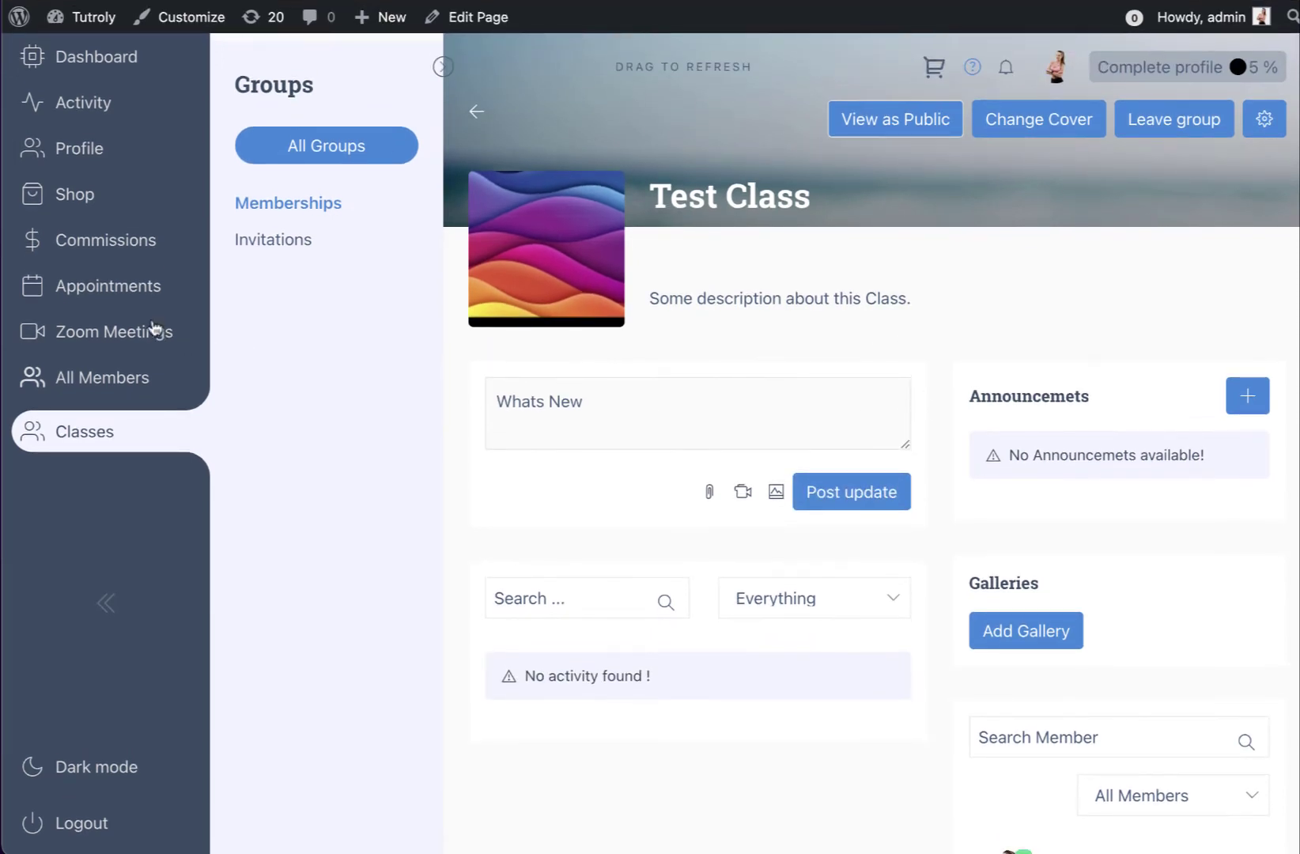
left_click(125, 295)
left_click(207, 624)
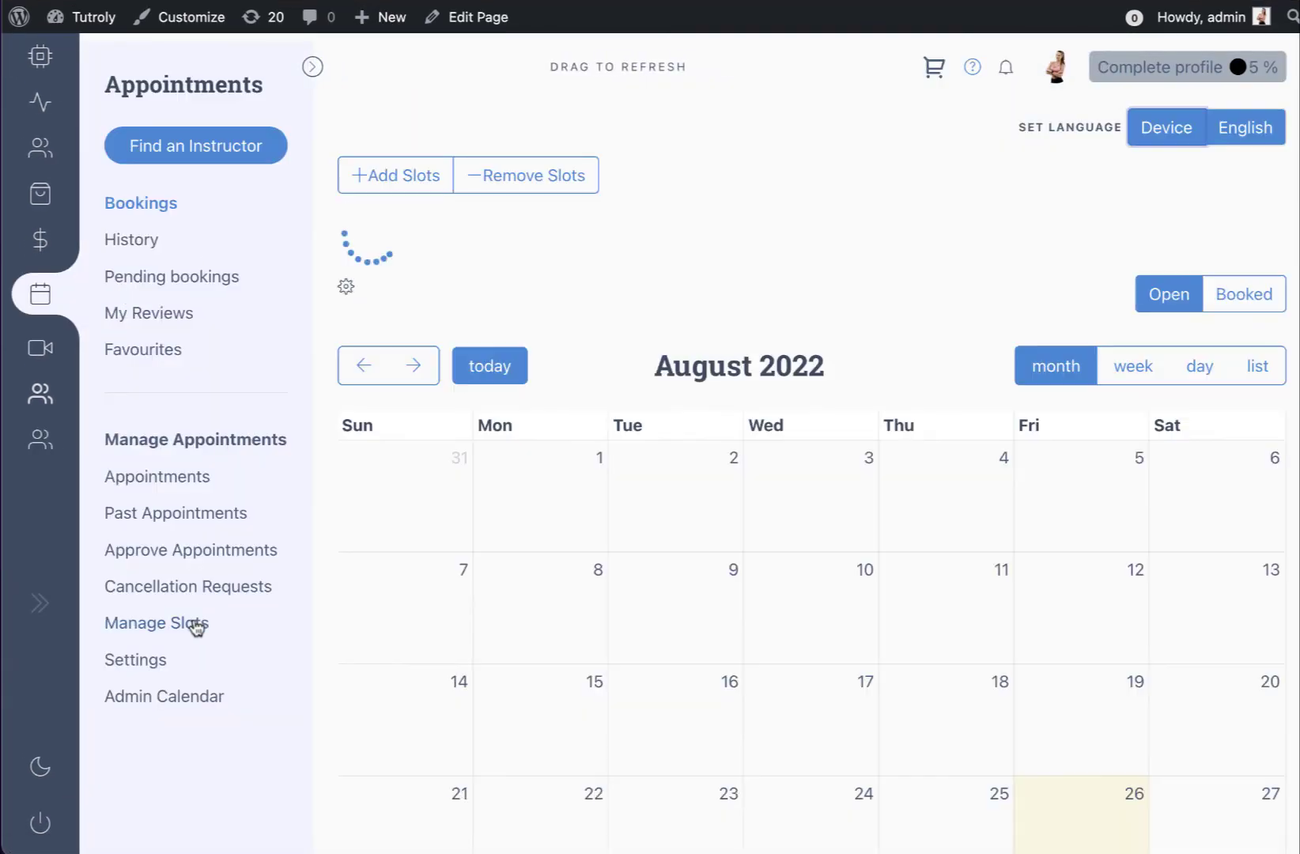
Enroll the Dance service Classic Folk at $5.00 per slot and save the service prices
left_click(135, 661)
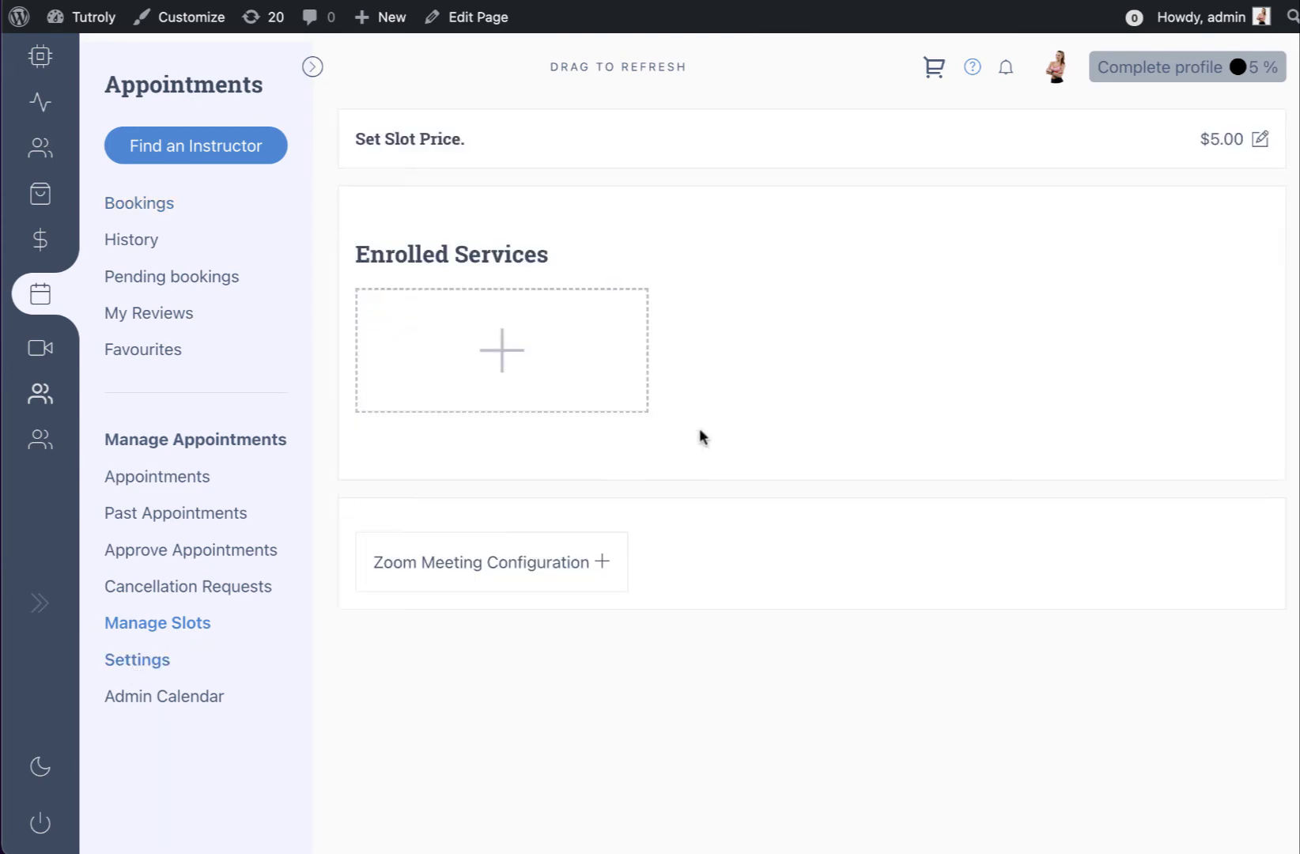
left_click(514, 345)
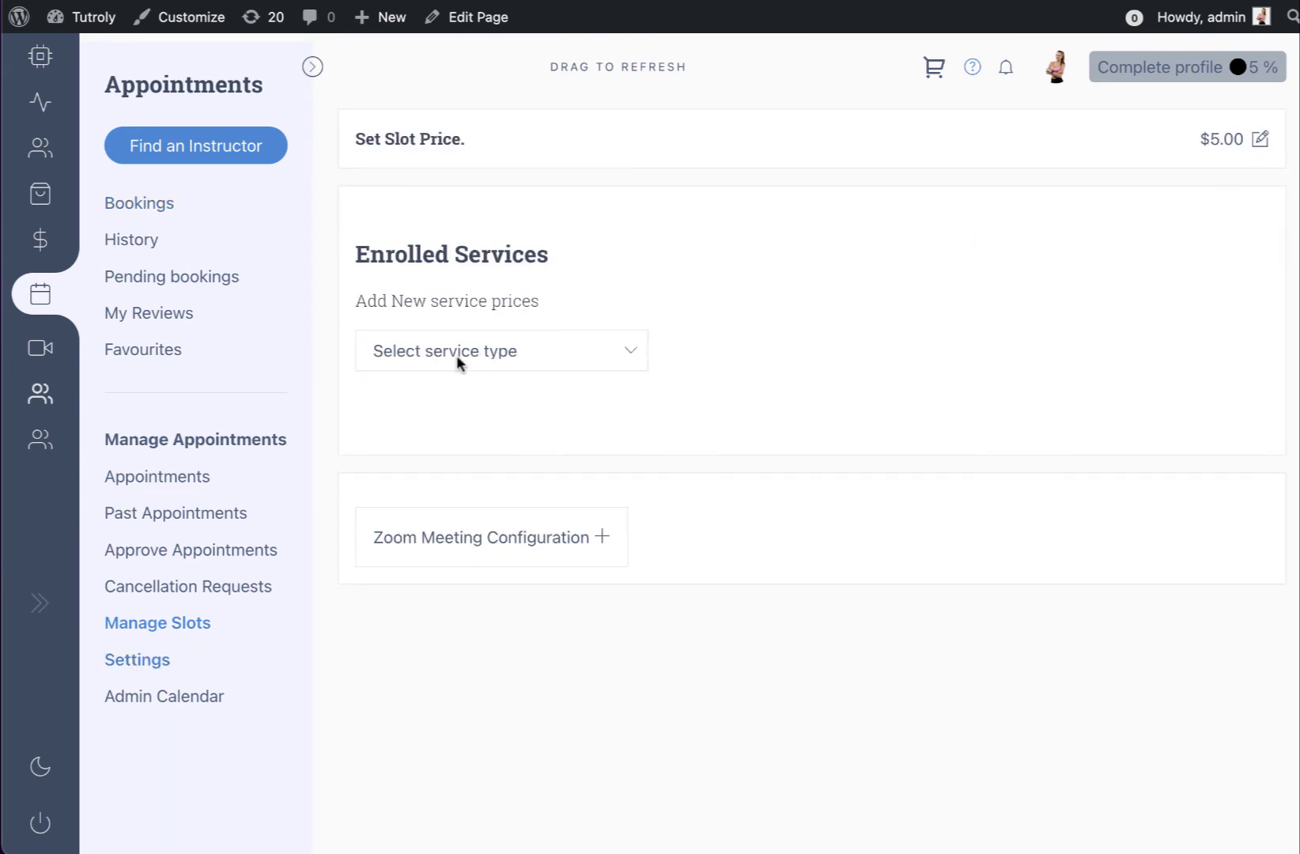
left_click(457, 356)
left_click(441, 372)
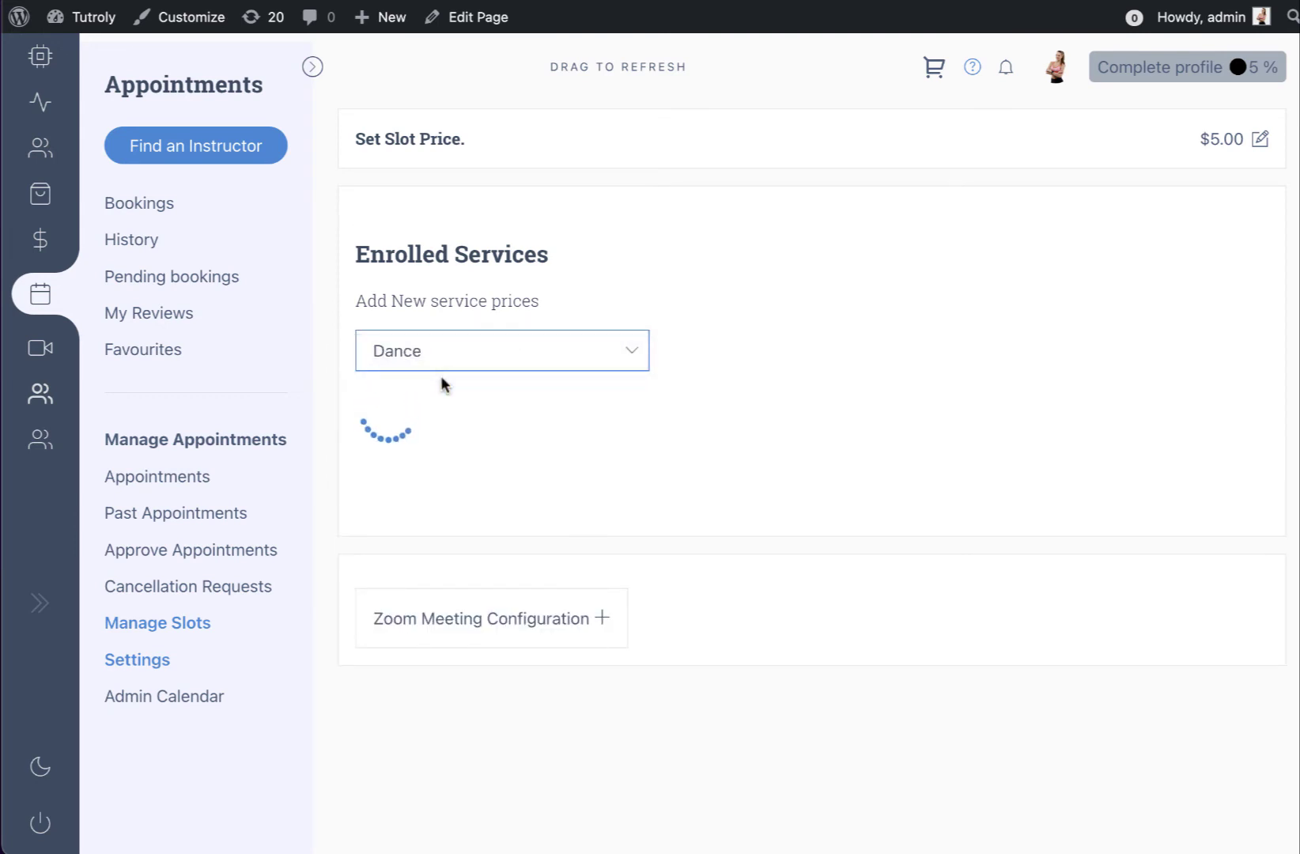
left_click(435, 403)
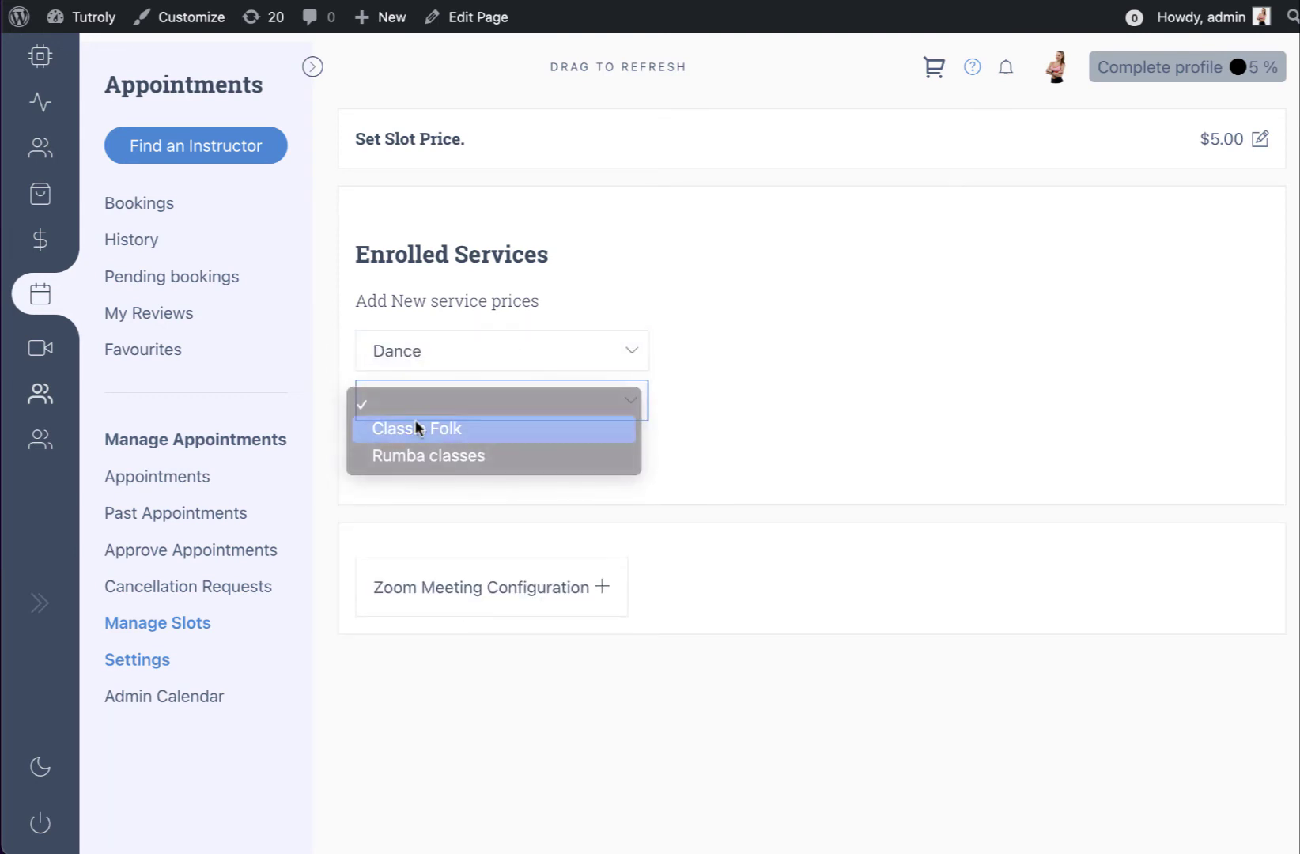
left_click(421, 431)
left_click(478, 457)
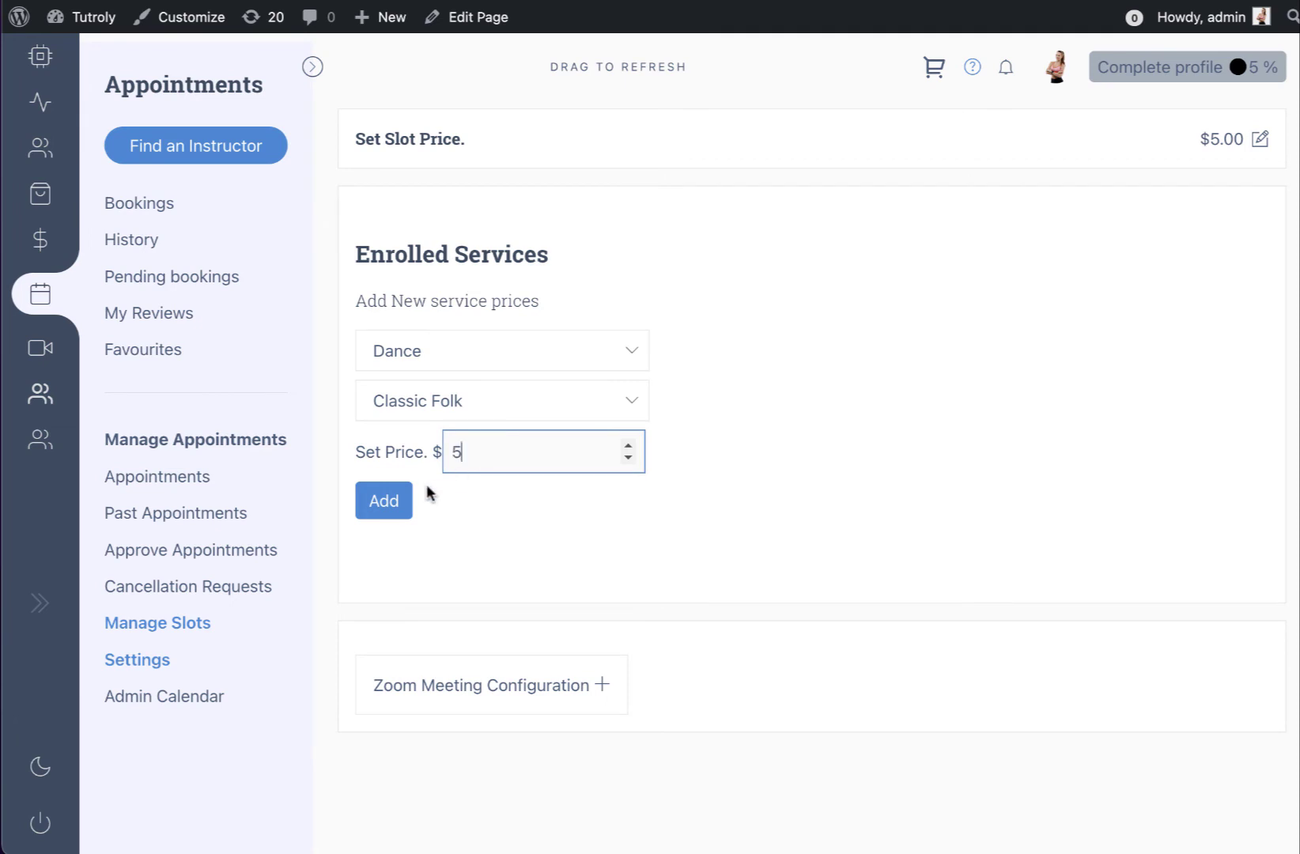
left_click(385, 502)
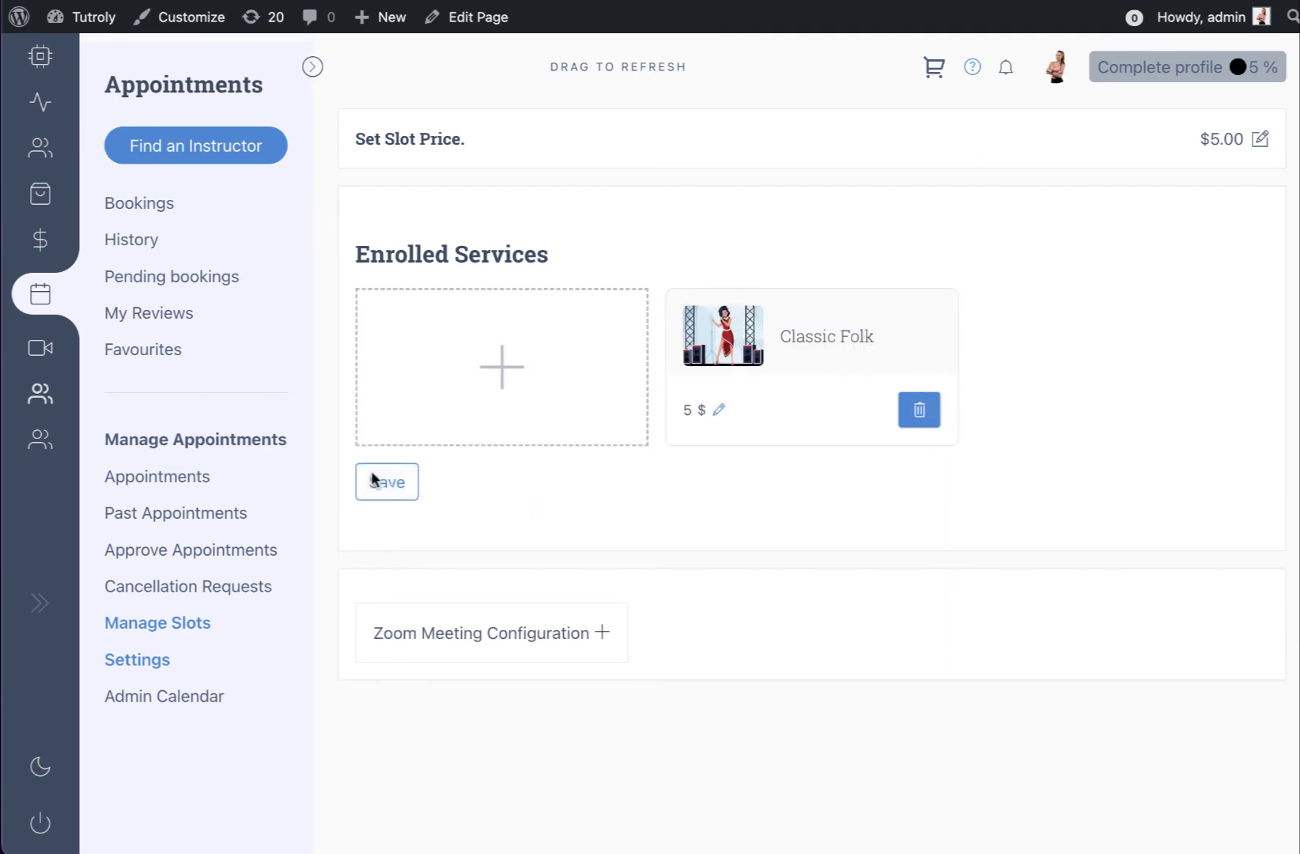
left_click(373, 479)
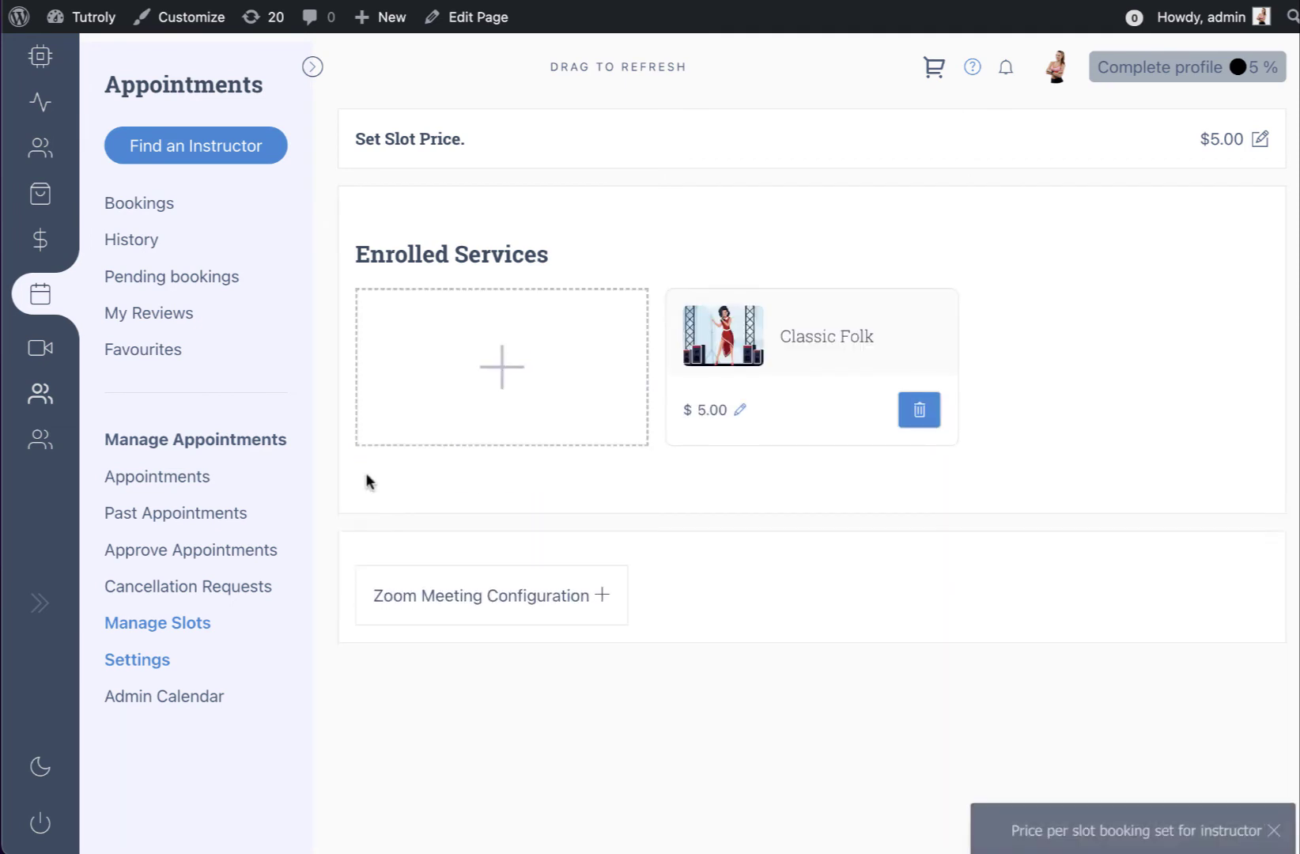
left_click(180, 624)
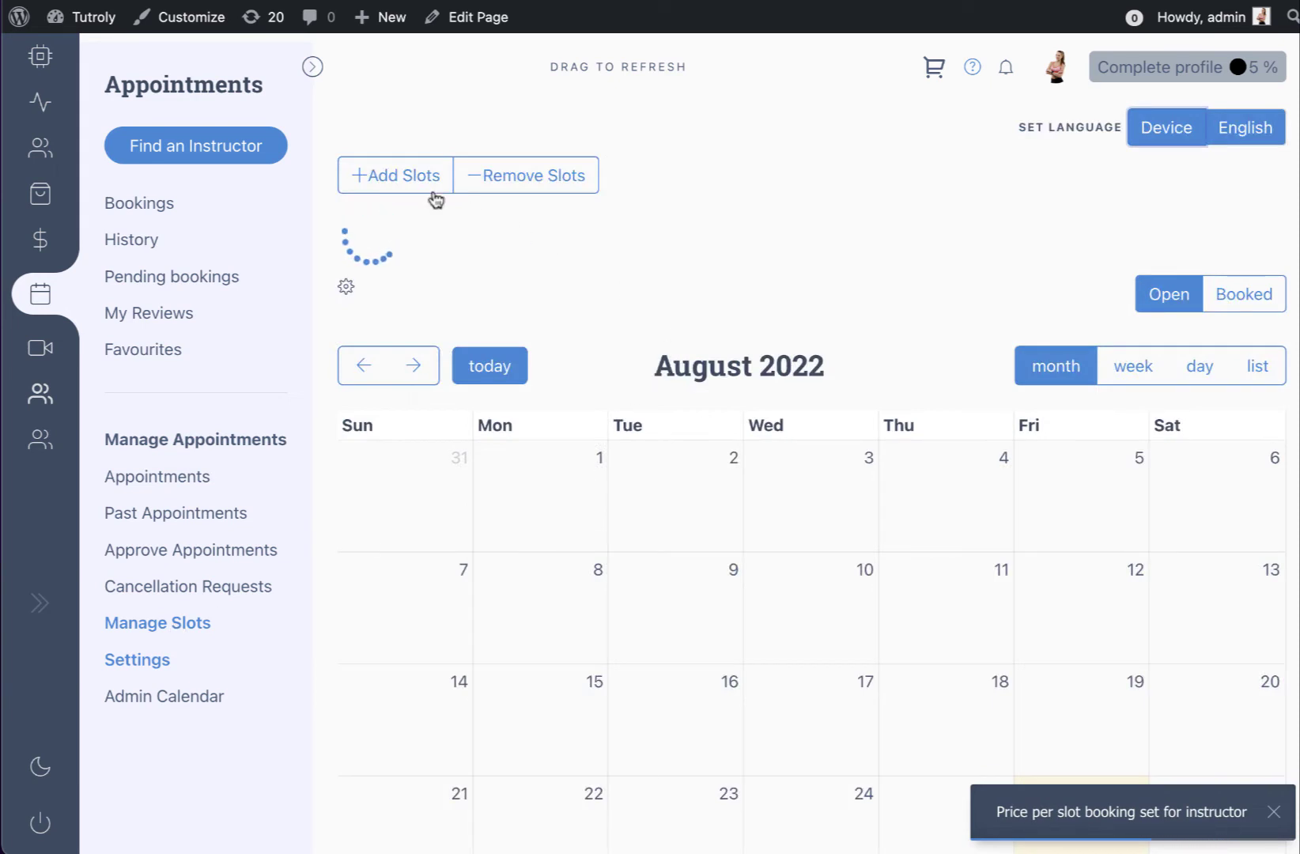
Start new slots for 26 Aug–15 Sep 2022 assigned to Classic Folk
left_click(398, 178)
left_click(779, 326)
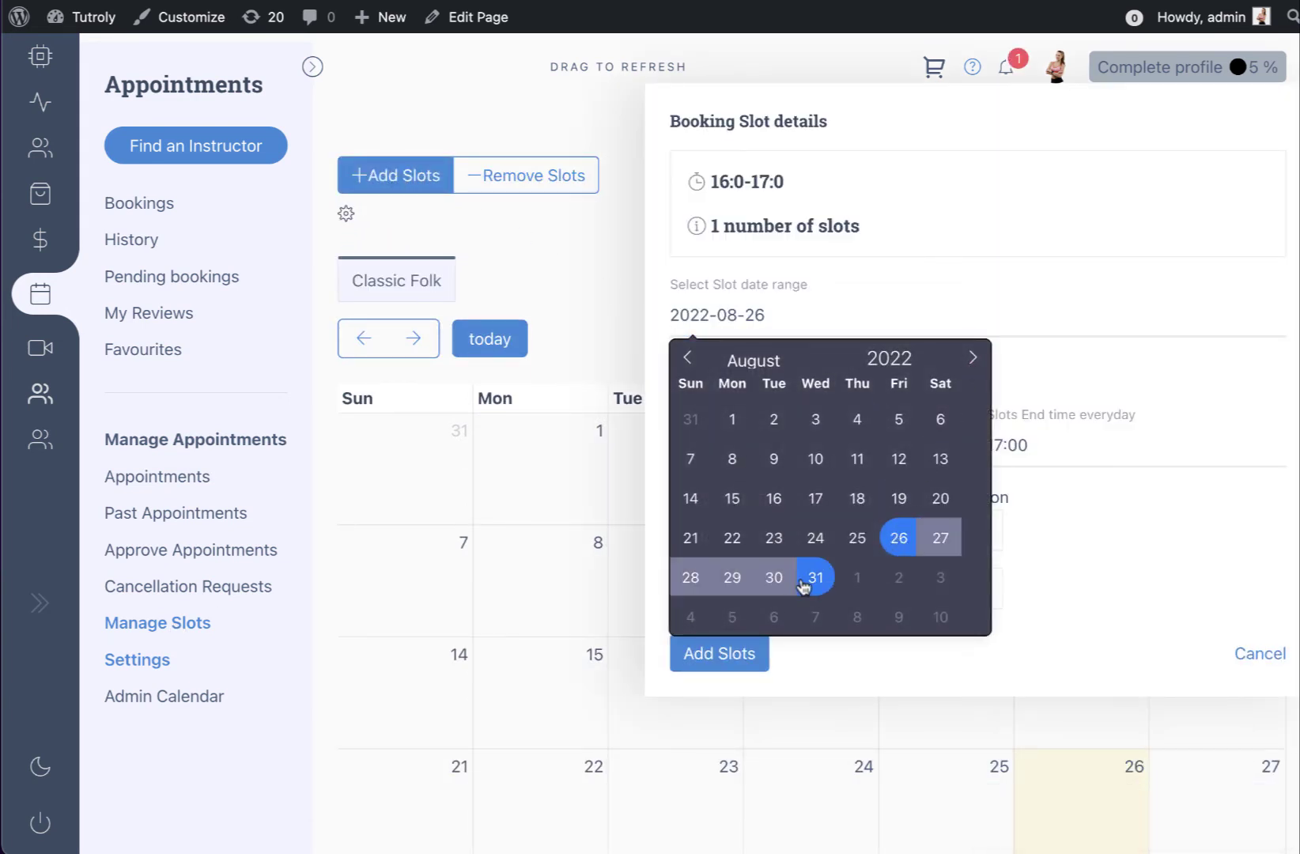
left_click(974, 358)
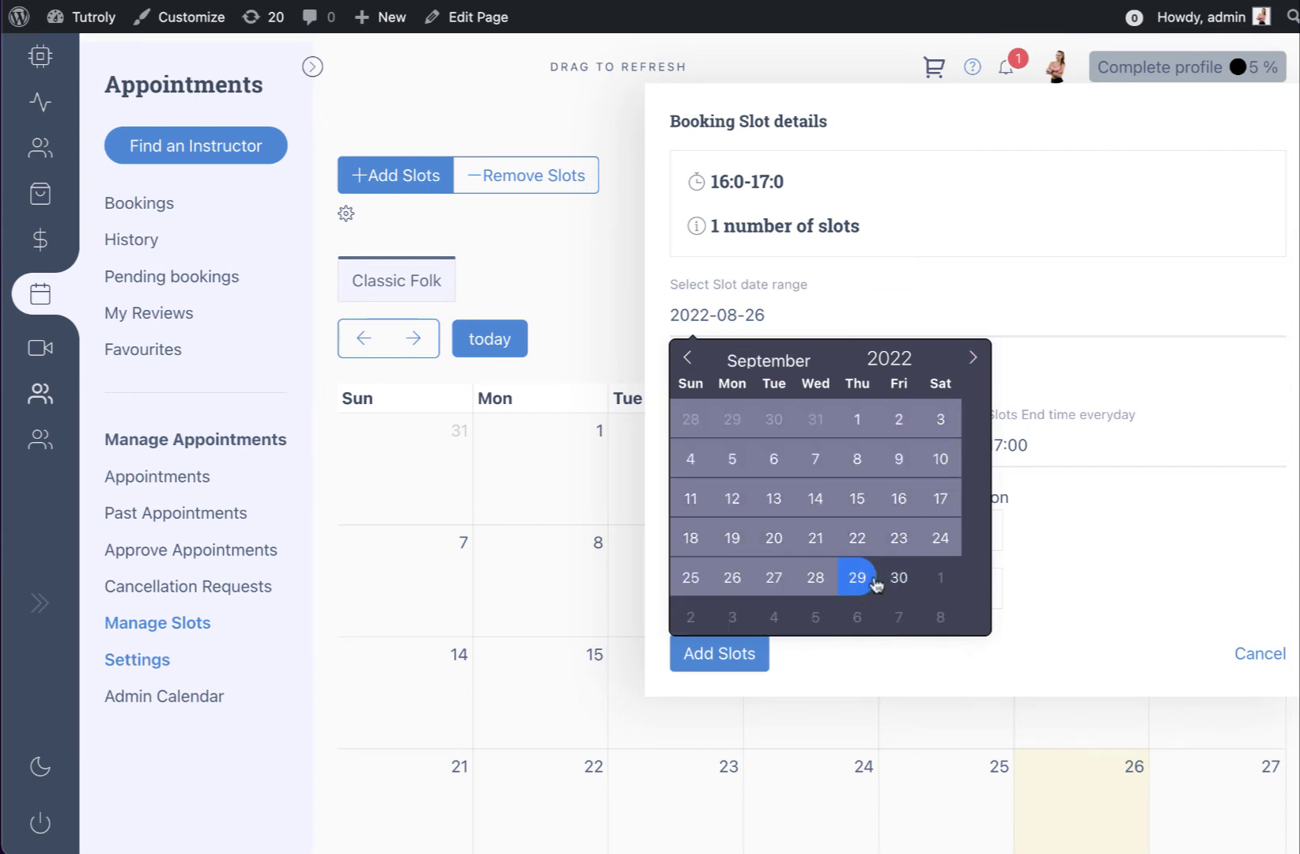
left_click(863, 503)
left_click(802, 571)
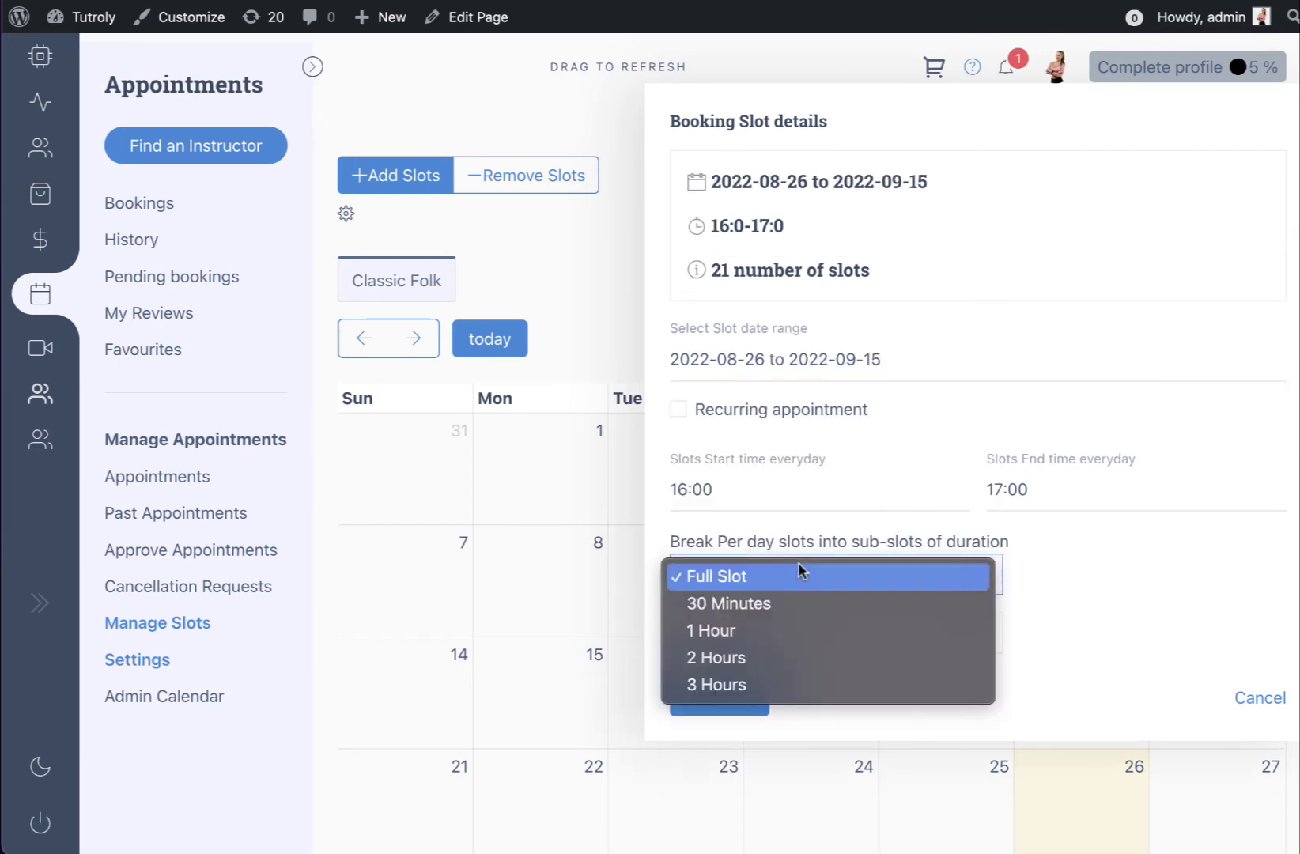
left_click(802, 574)
left_click(823, 622)
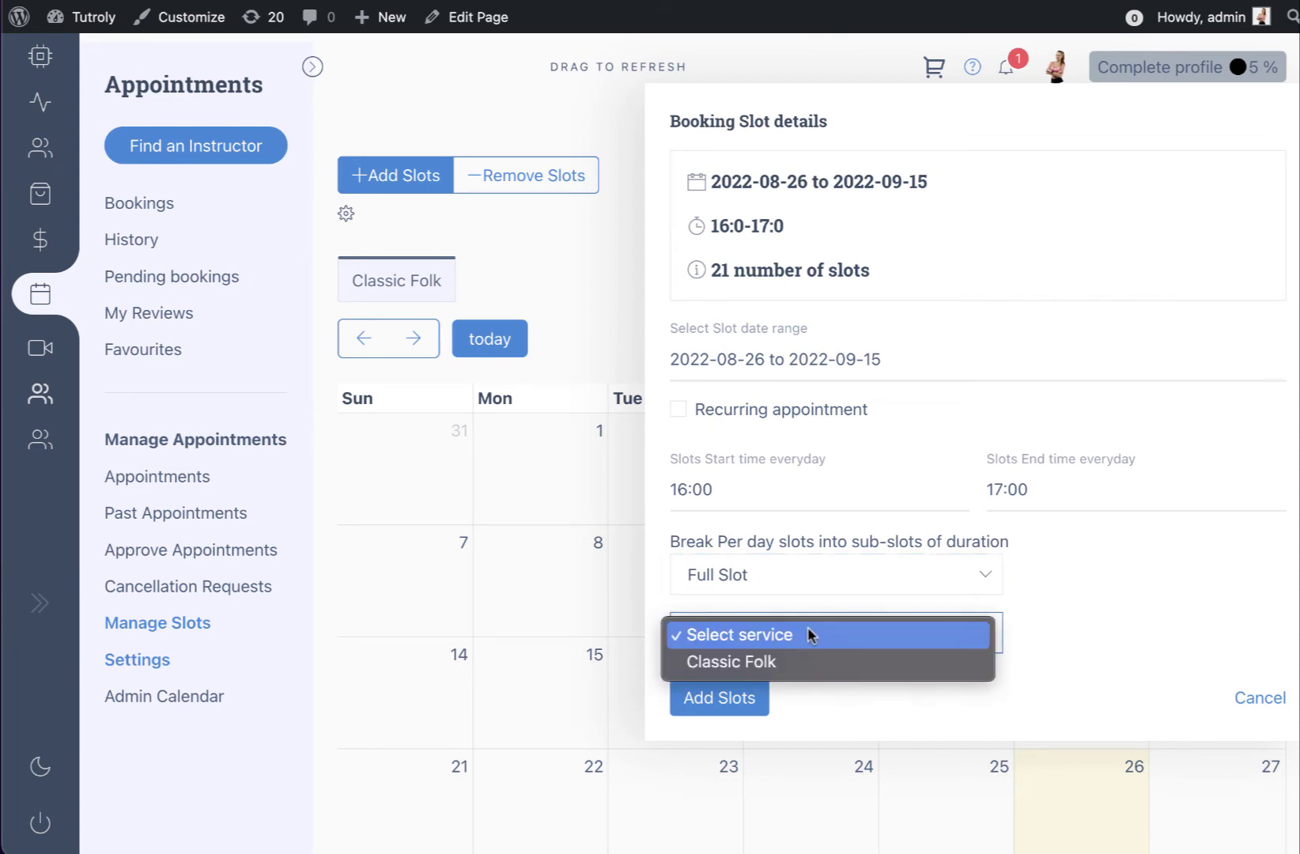
left_click(775, 665)
left_click(838, 362)
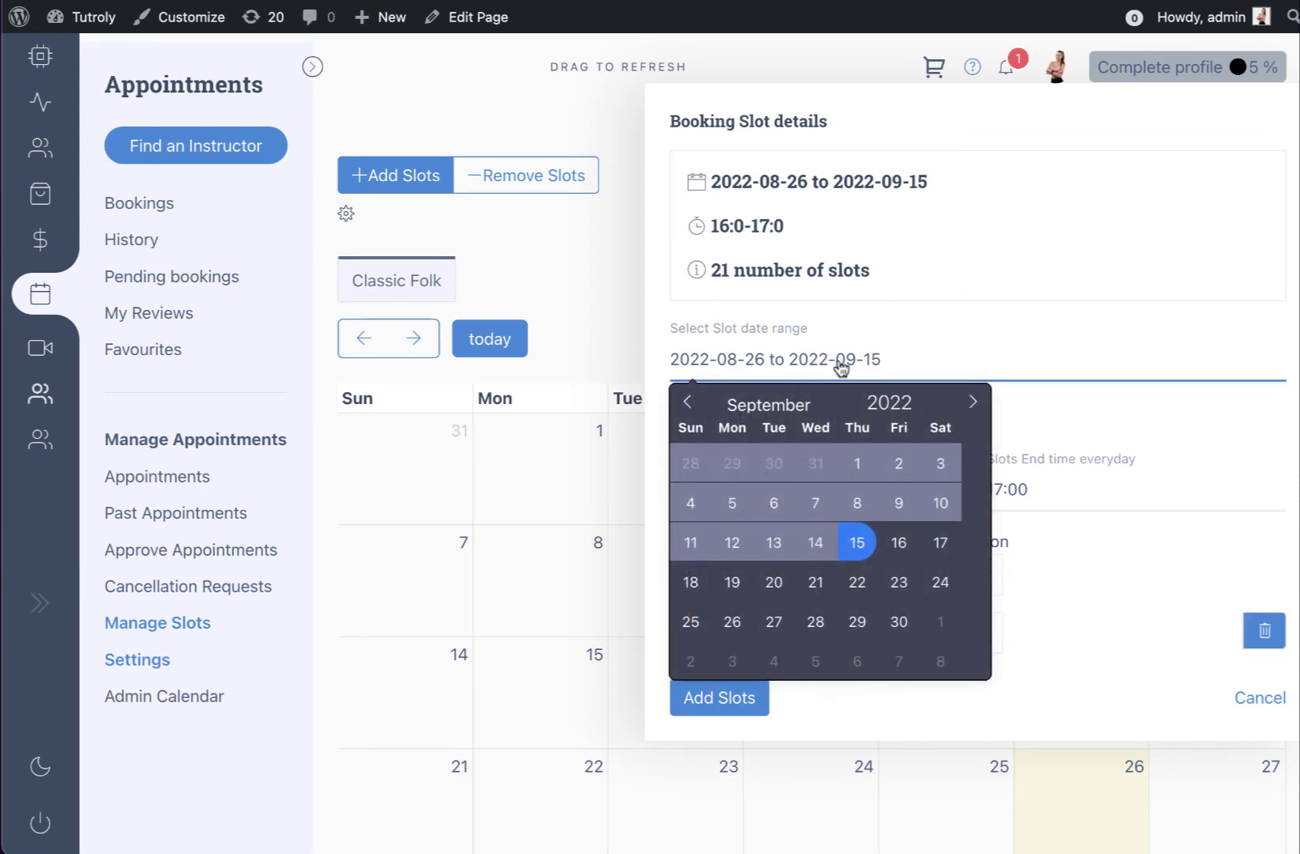
left_click(1074, 428)
Make the slots recur on Thursdays and Sundays and add them to the calendar
left_click(742, 413)
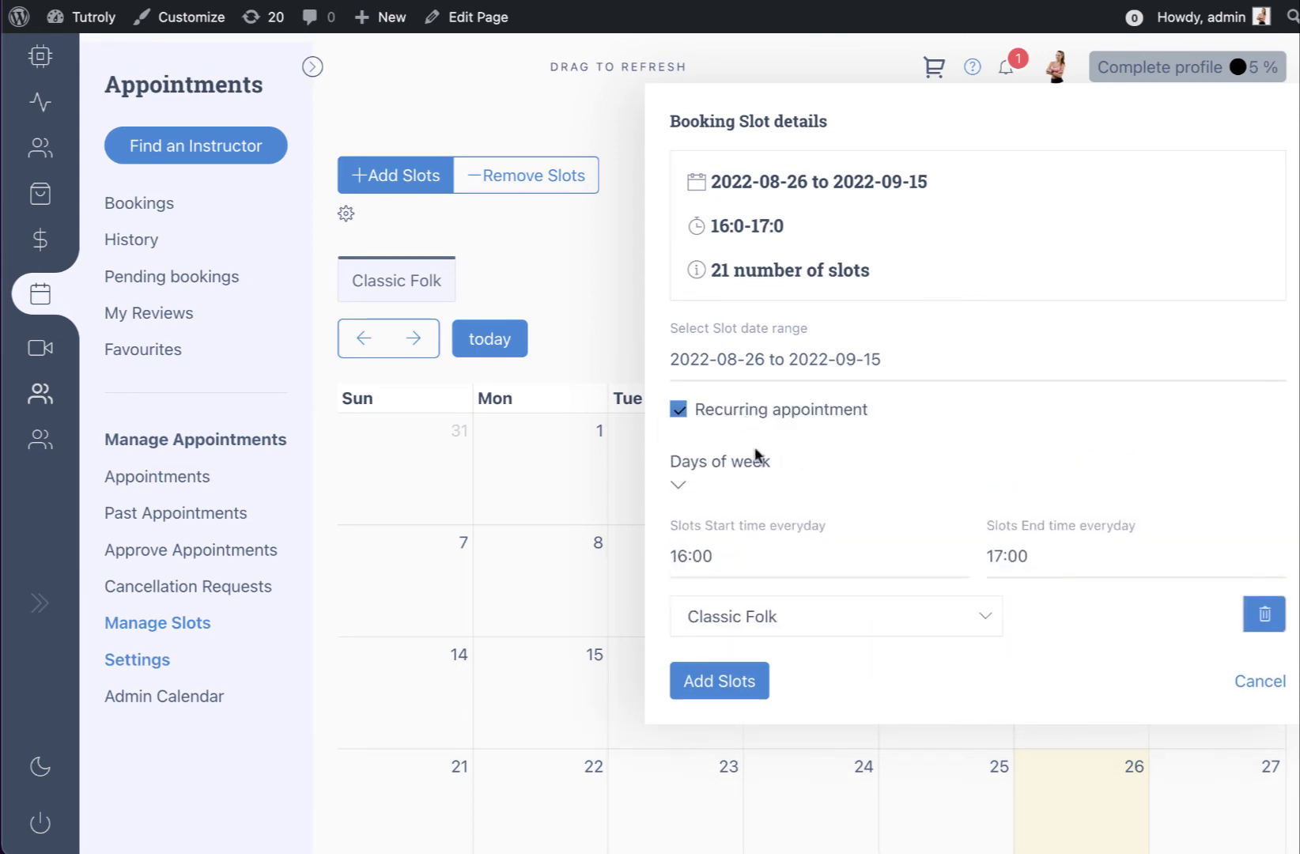
left_click(681, 486)
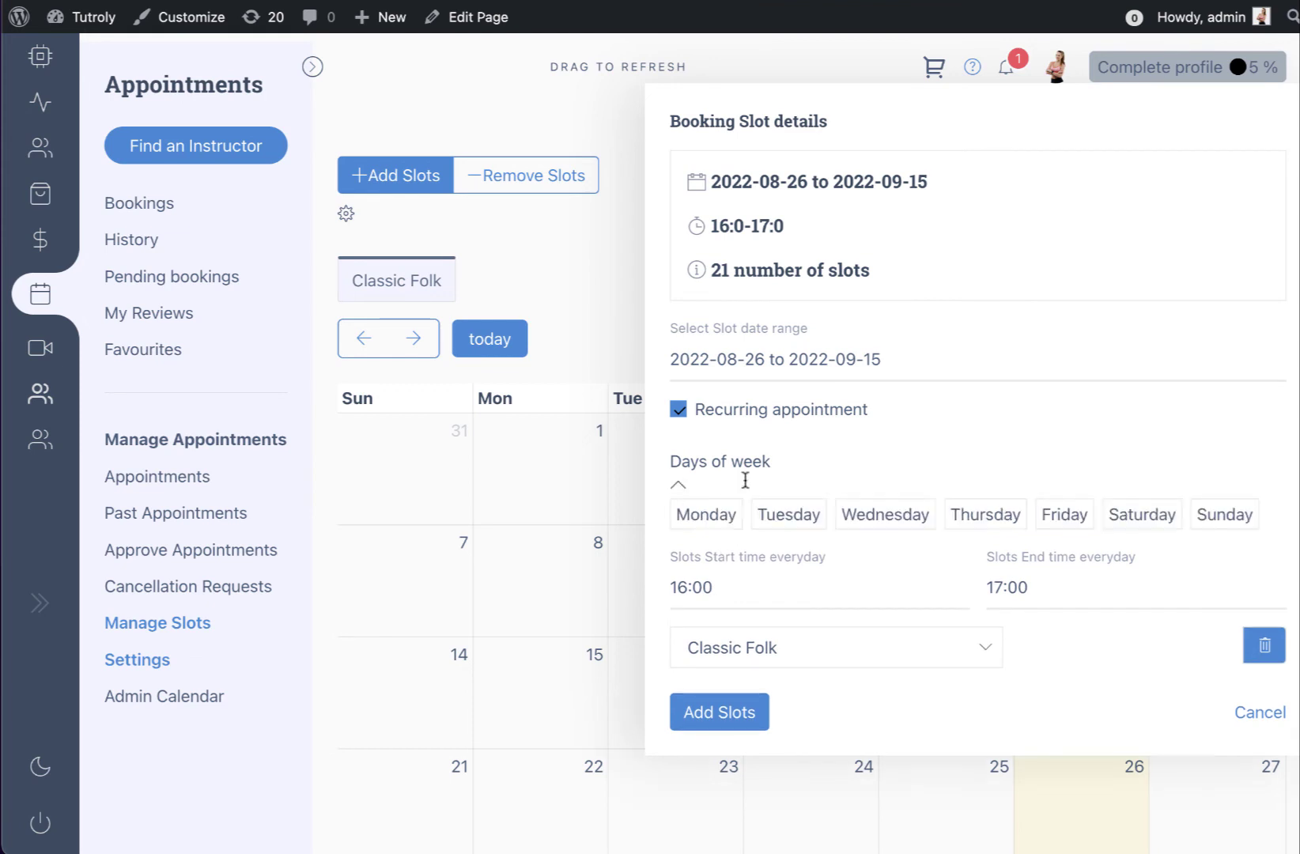
left_click(986, 517)
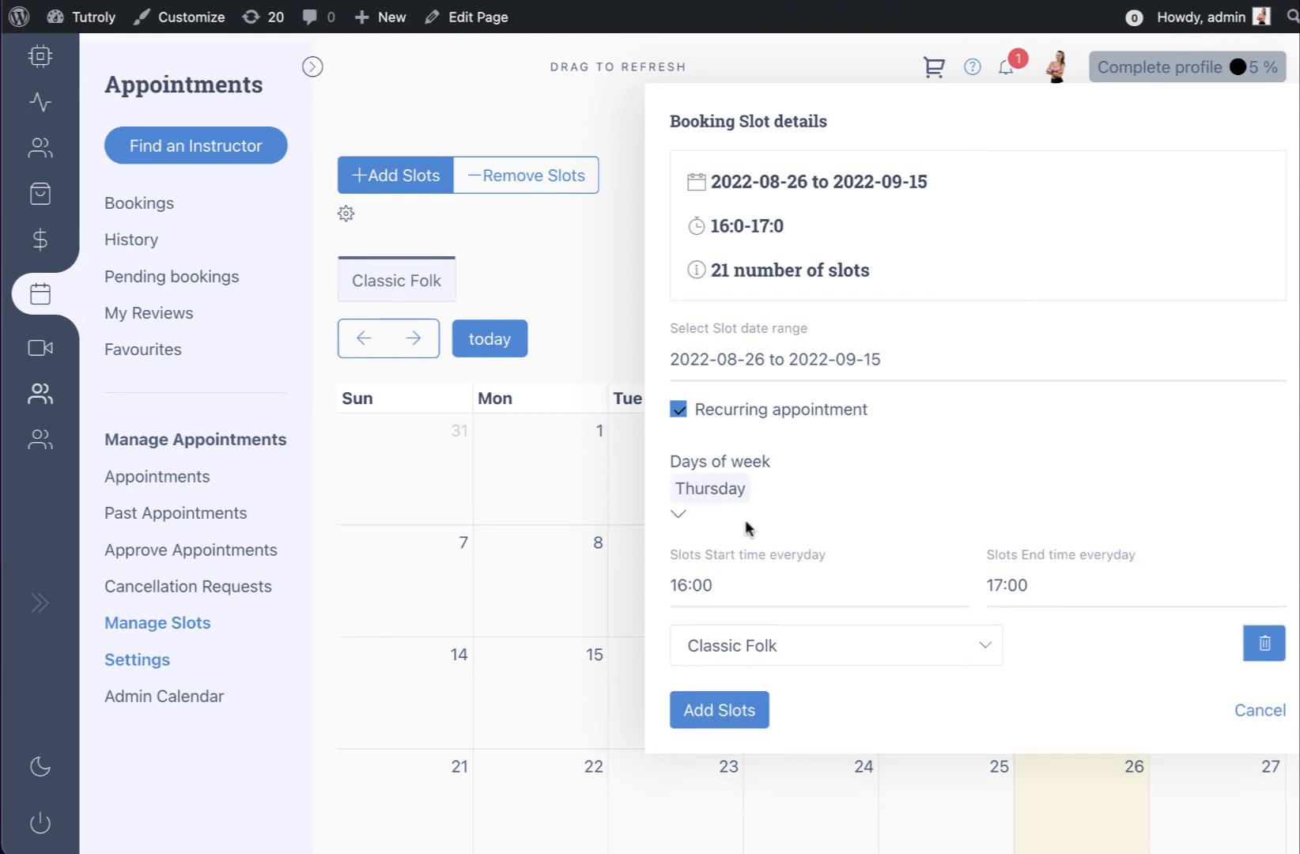
left_click(678, 512)
left_click(1126, 540)
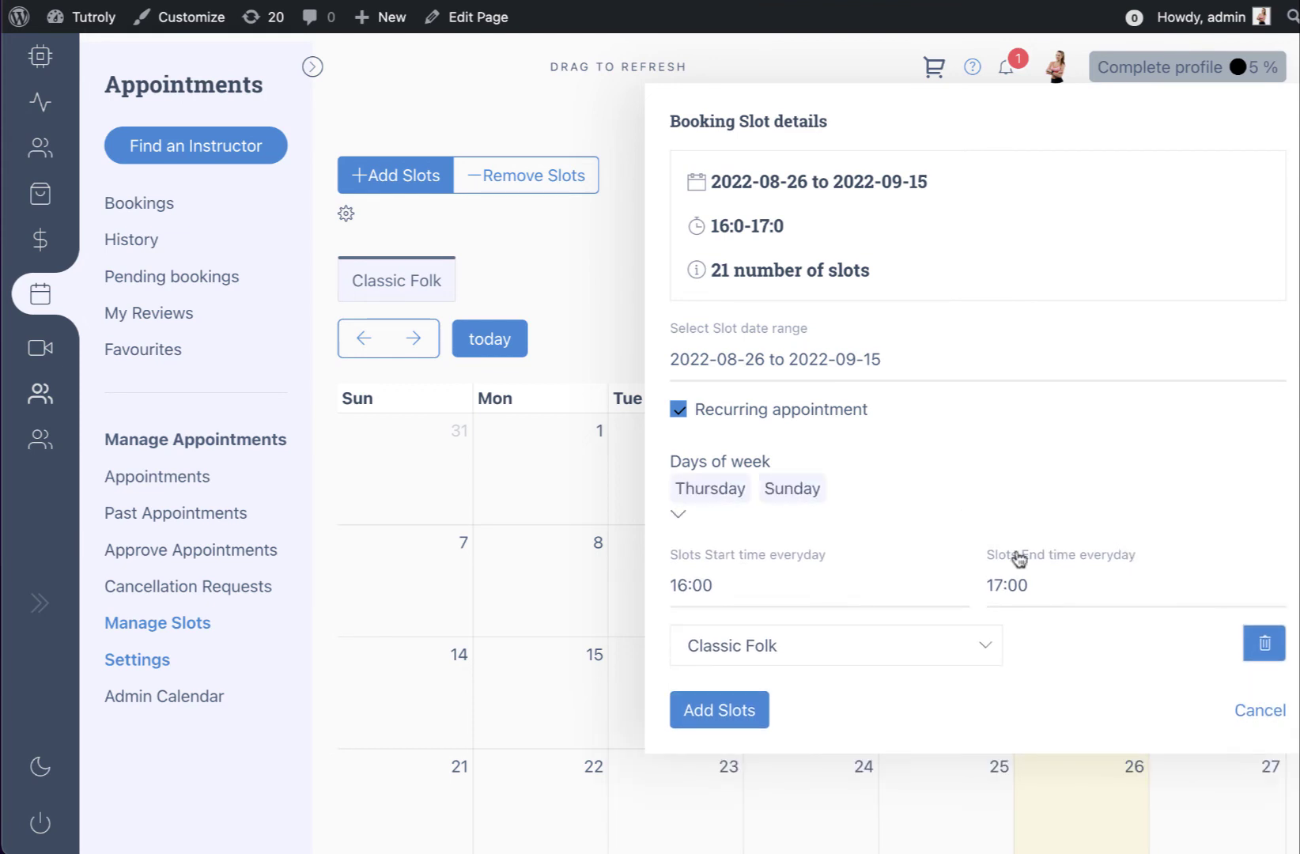
left_click(747, 716)
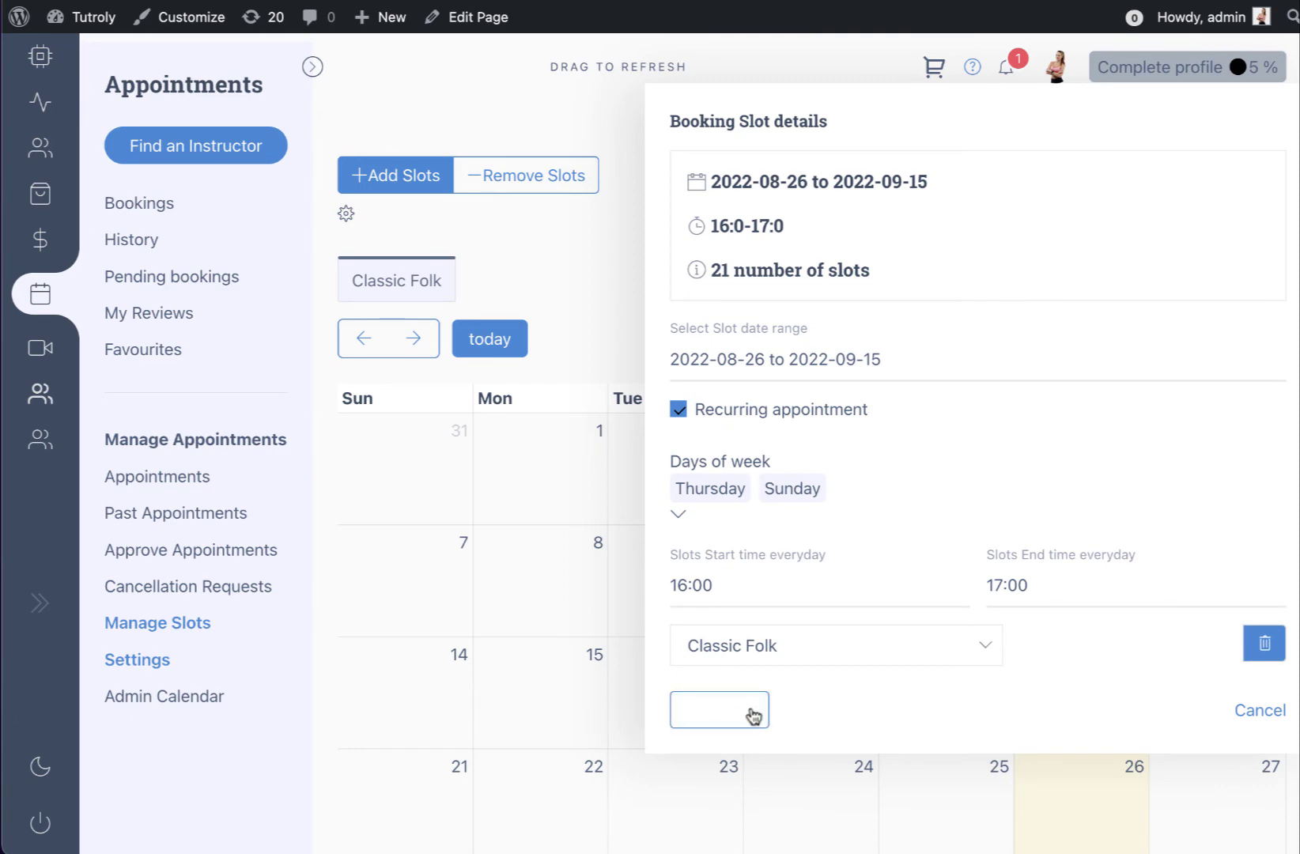
Save the new recurring Classic Folk slots
scroll(887, 516, "down", 5)
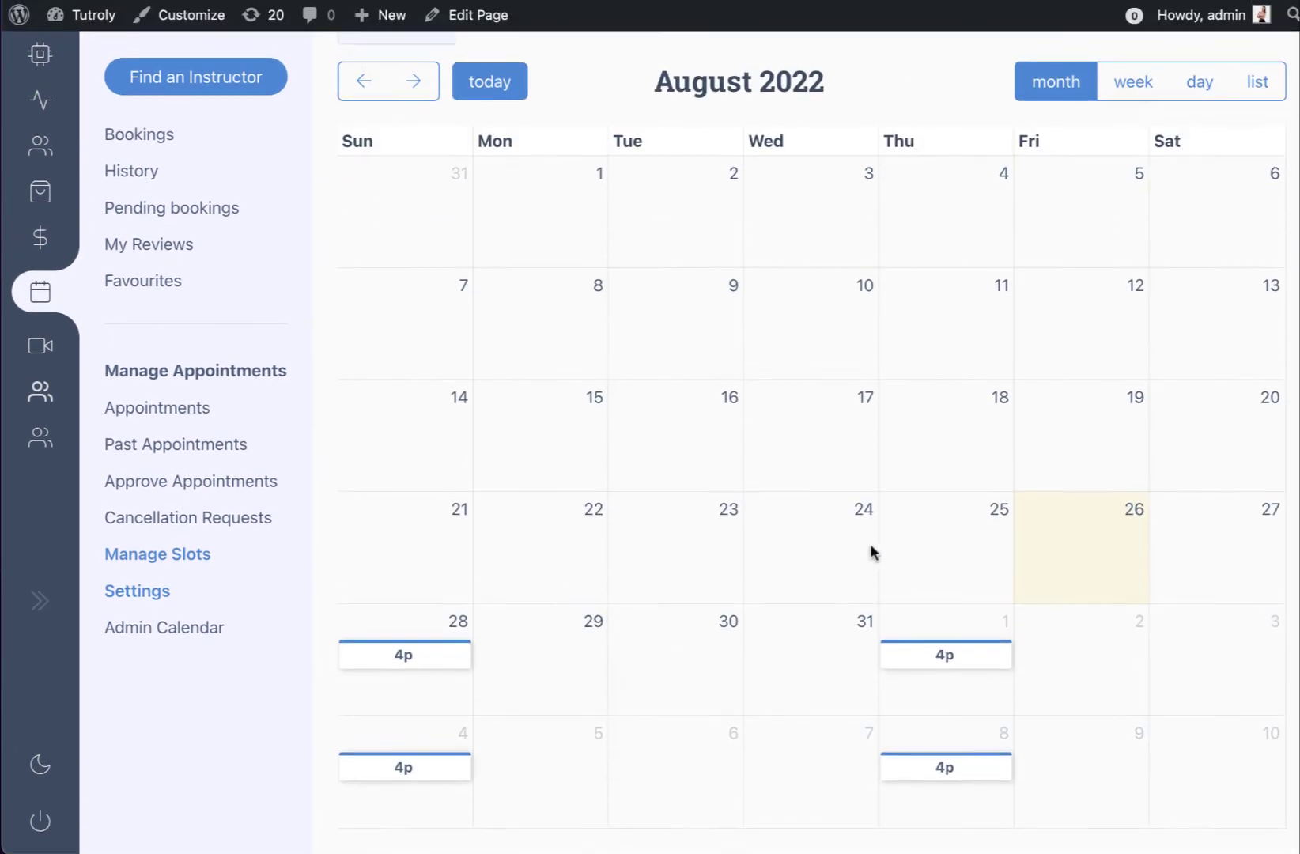
scroll(892, 507, "up", 5)
left_click(769, 183)
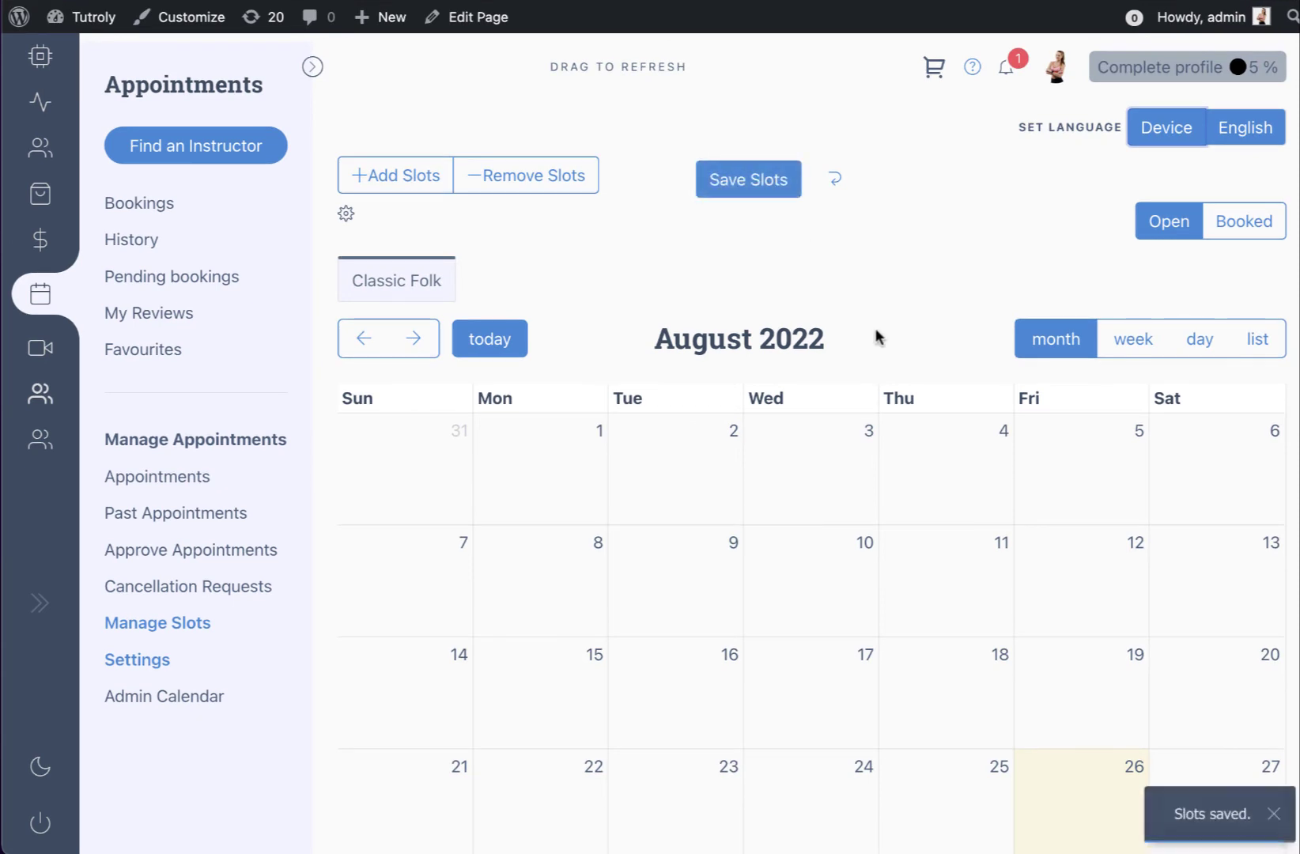
Open the booking form for a 4 pm Classic Folk slot (appointment 5)
scroll(876, 337, "down", 5)
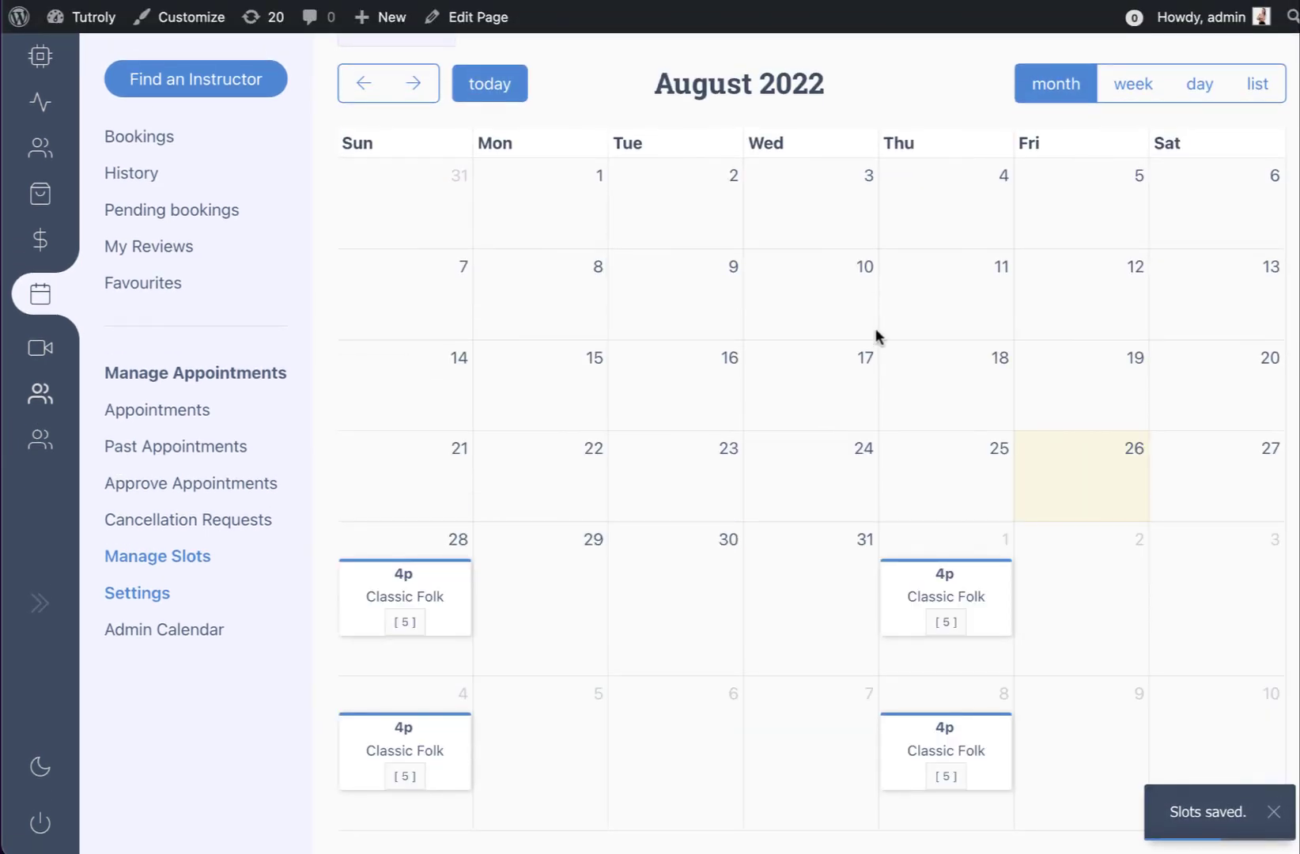
left_click(940, 598)
scroll(939, 598, "up", 5)
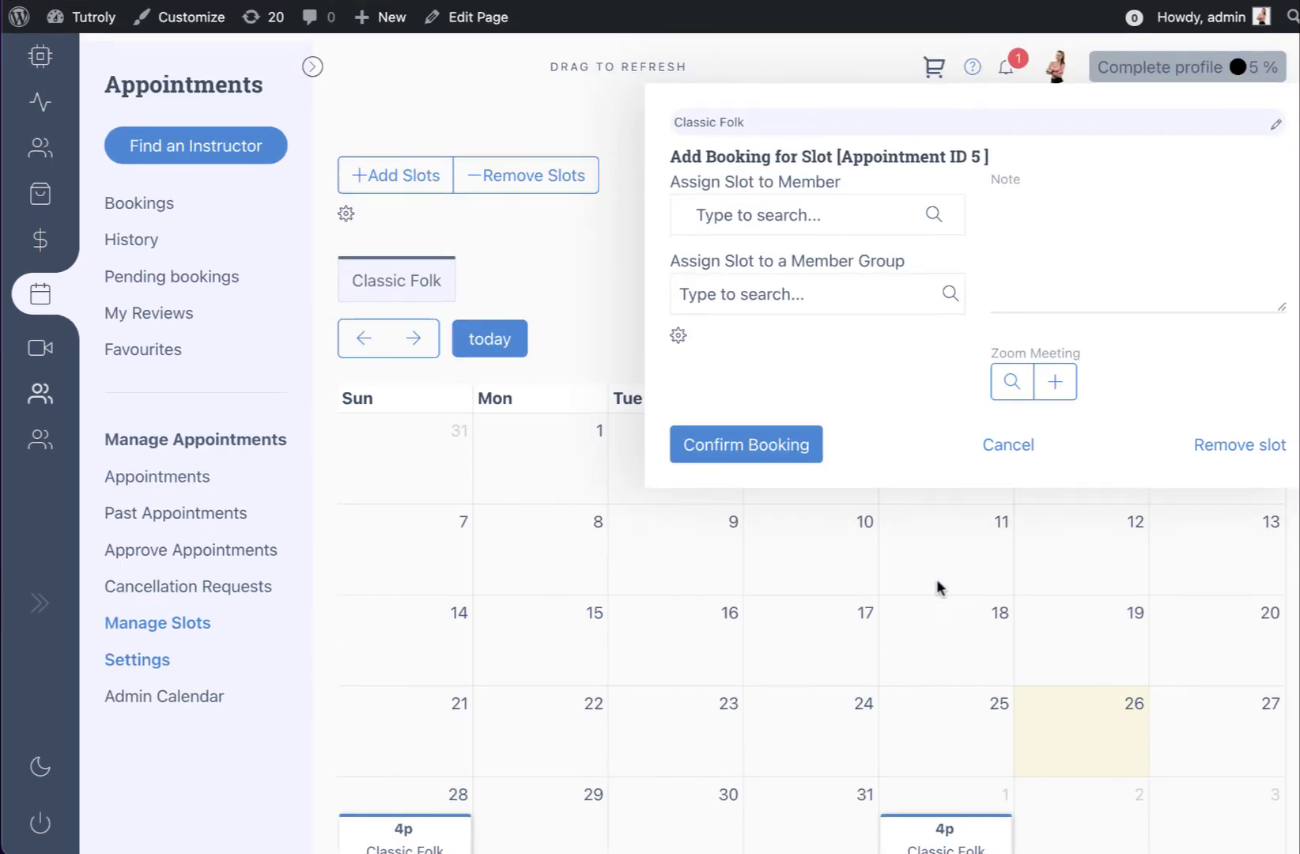
left_click(678, 335)
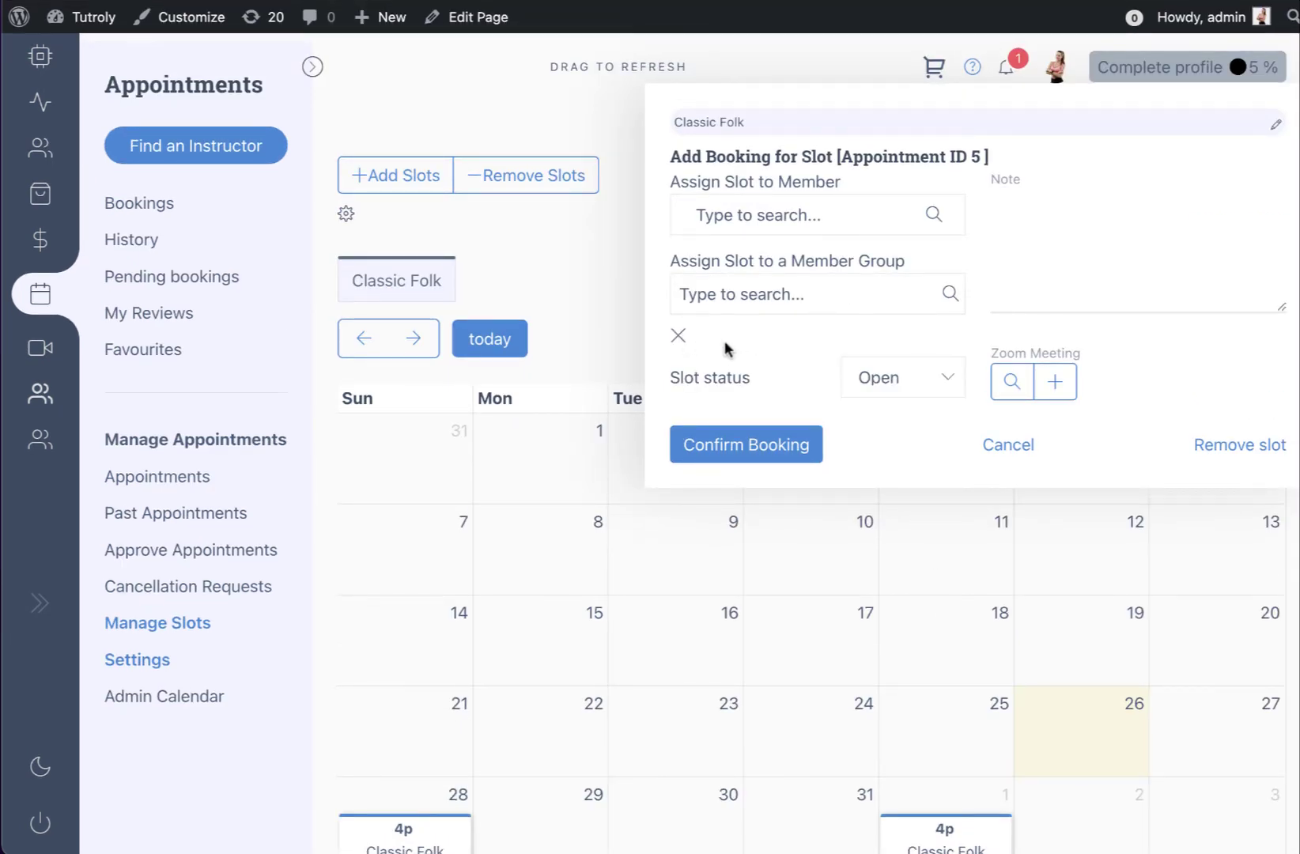
left_click(678, 335)
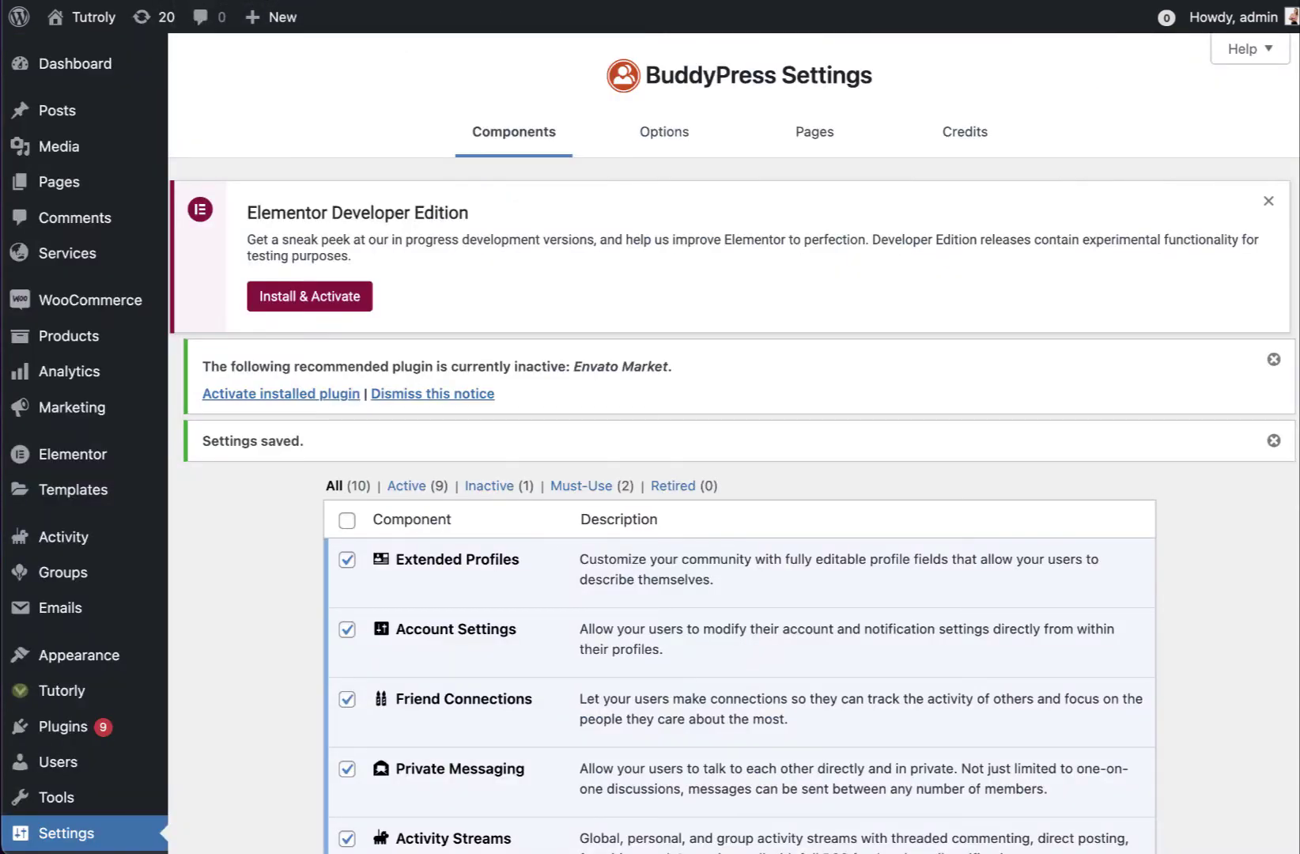
In Vibe BP > Settings > Appointments, enable multiple seats per booking and save
scroll(269, 432, "down", 10)
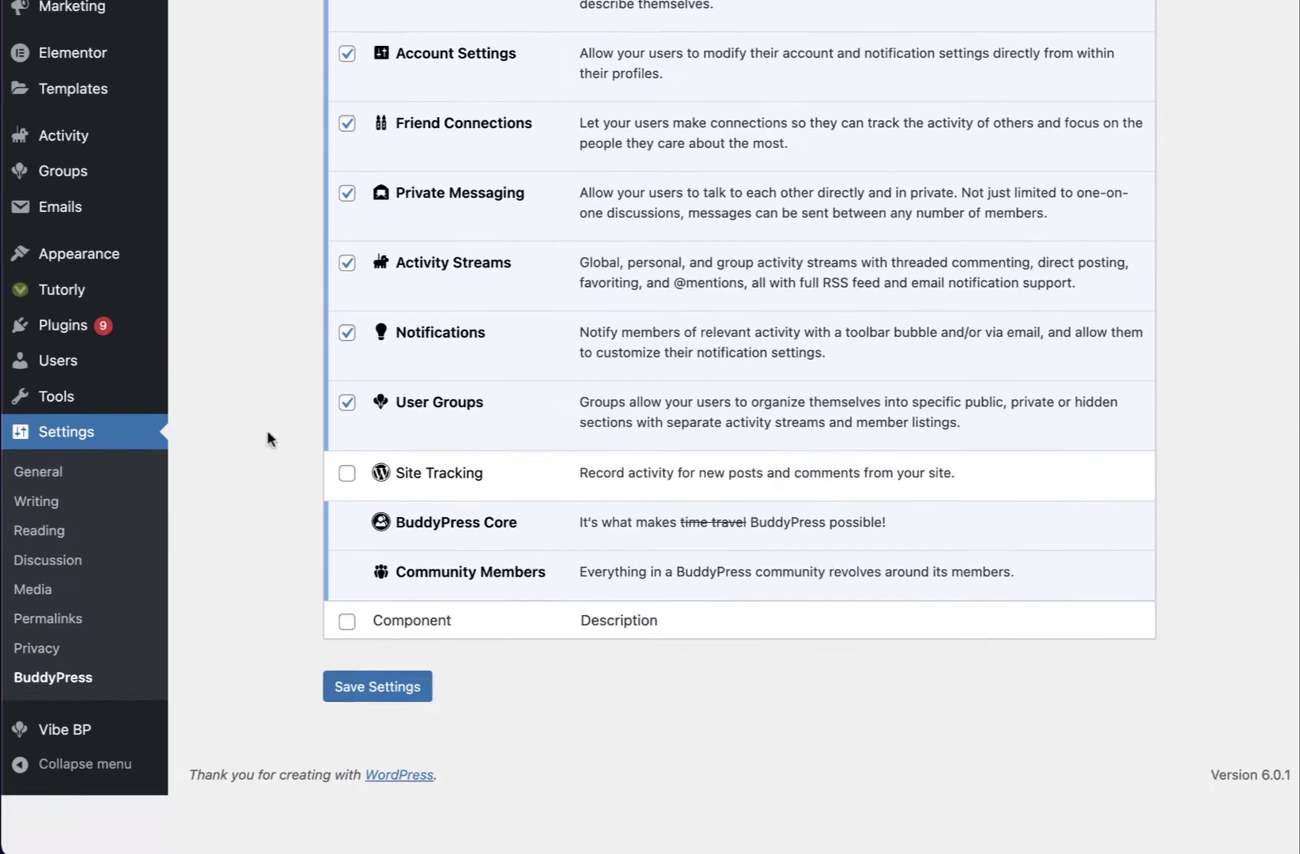
mouse_move(60, 790)
left_click(267, 716)
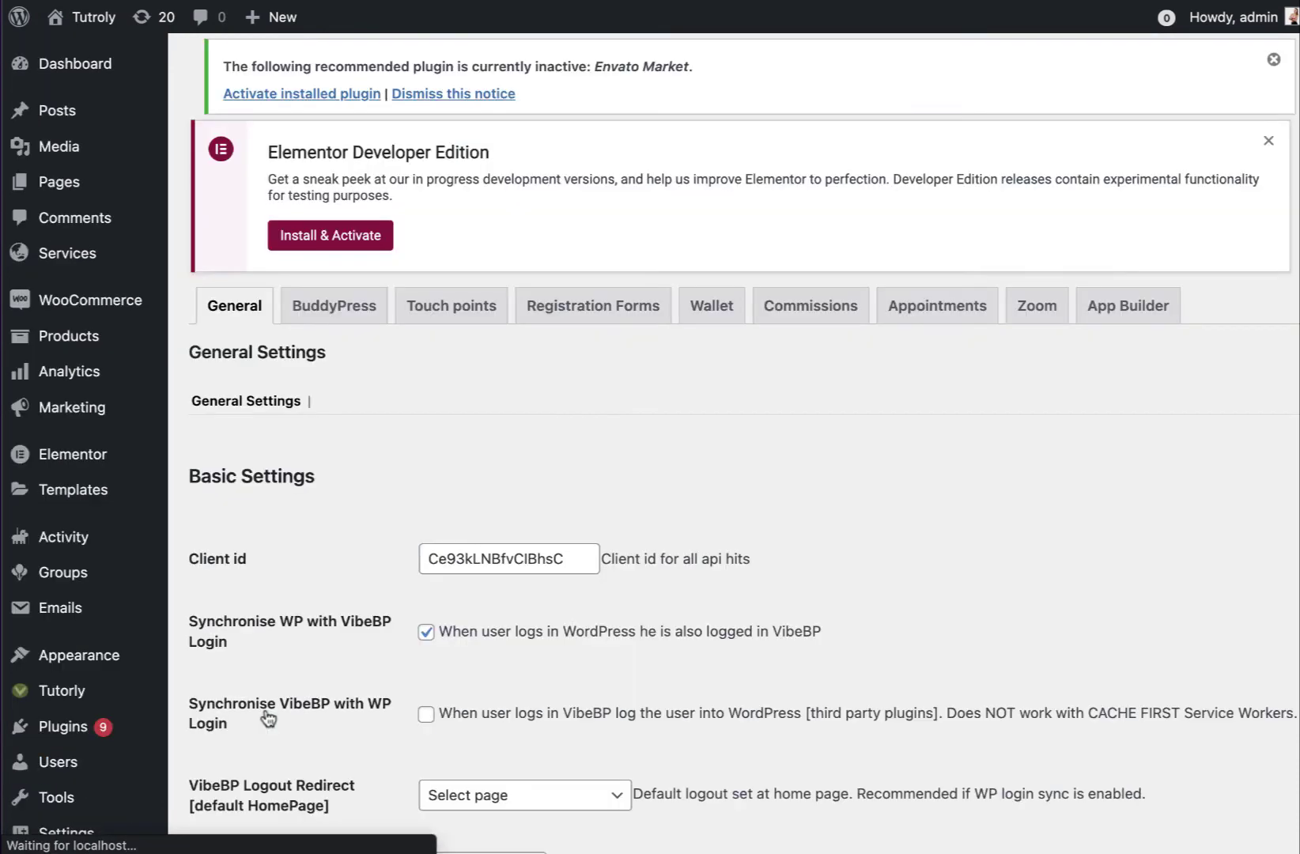
left_click(936, 303)
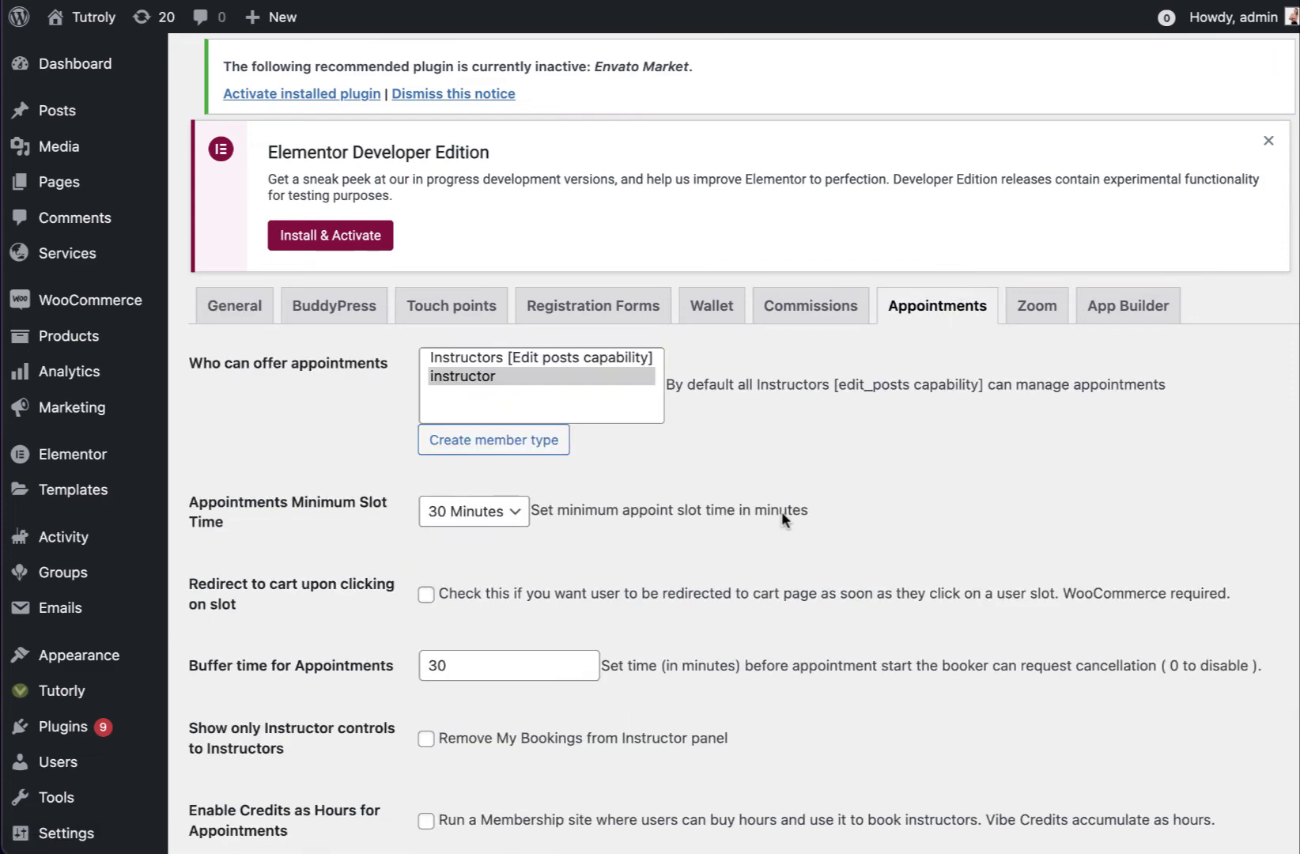
scroll(781, 512, "down", 10)
scroll(781, 516, "down", 2)
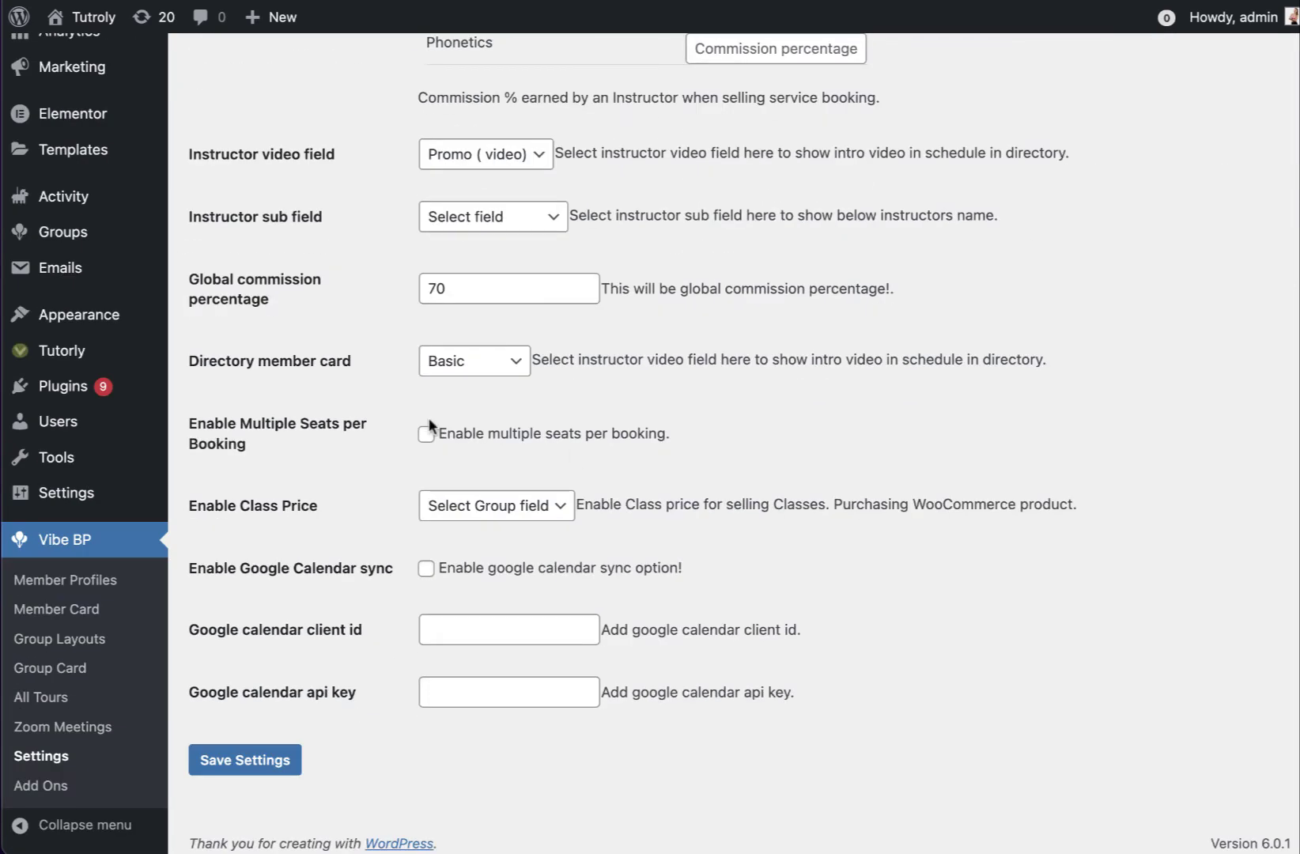
left_click(257, 759)
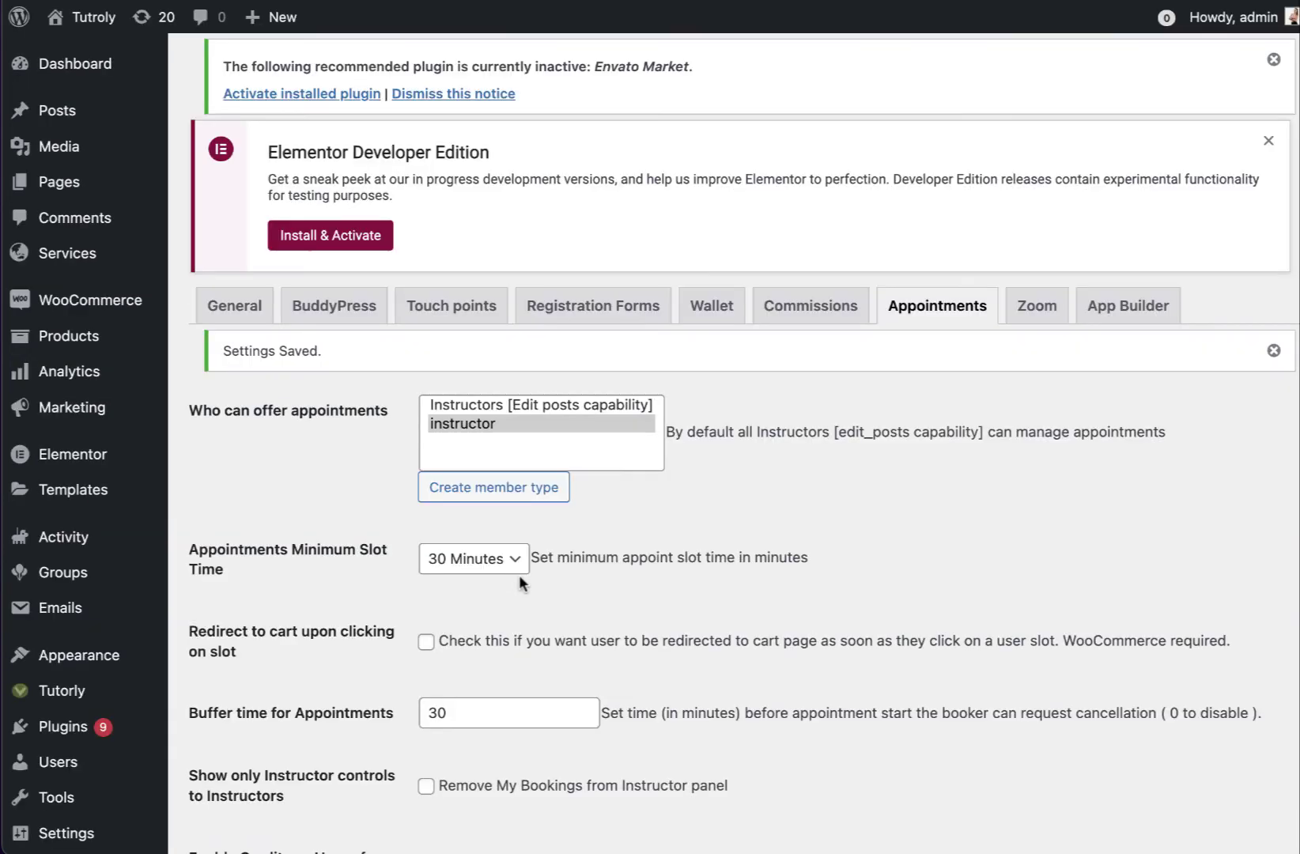
Set Enable Class Price to Price Per Slot and instructor sub field to Current Position, then save
scroll(518, 574, "down", 15)
left_click(506, 495)
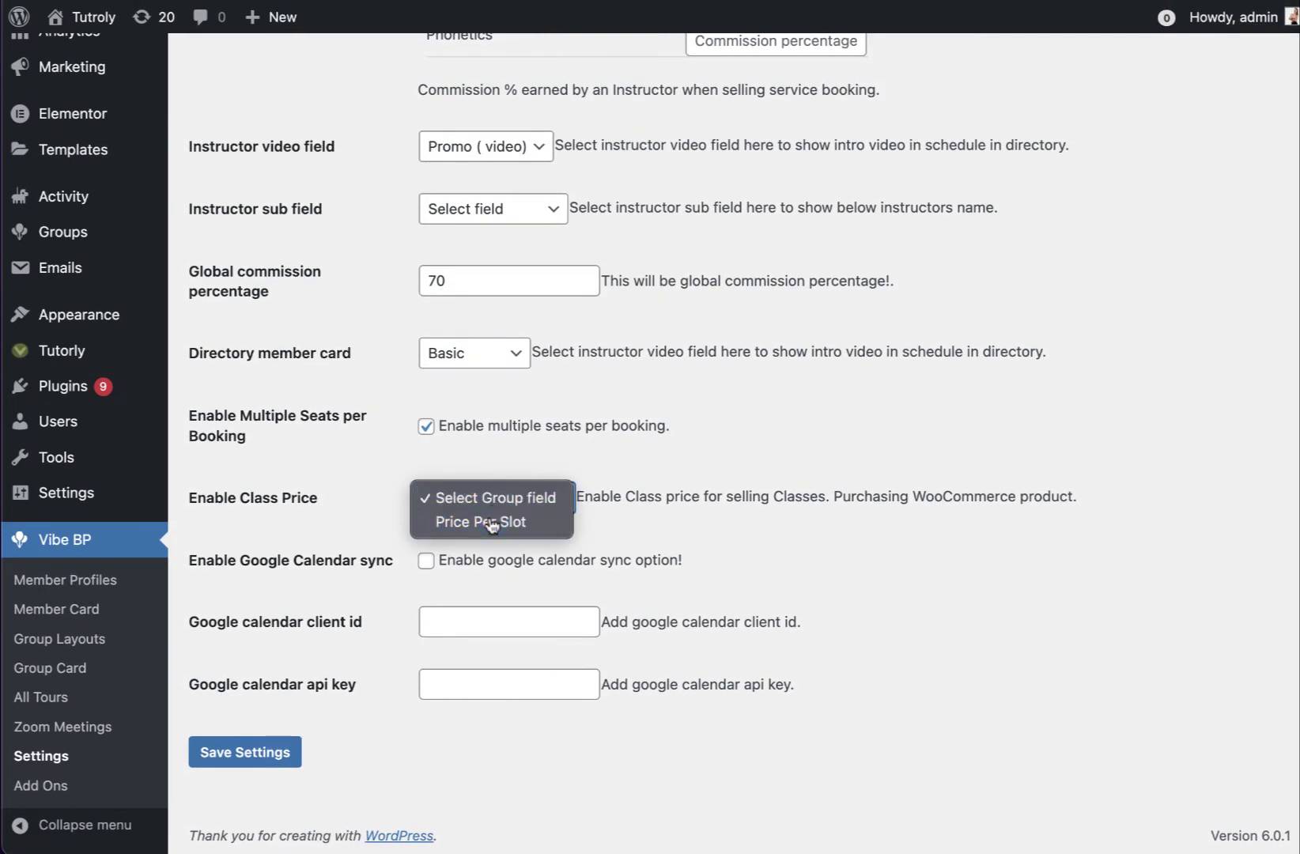
left_click(507, 521)
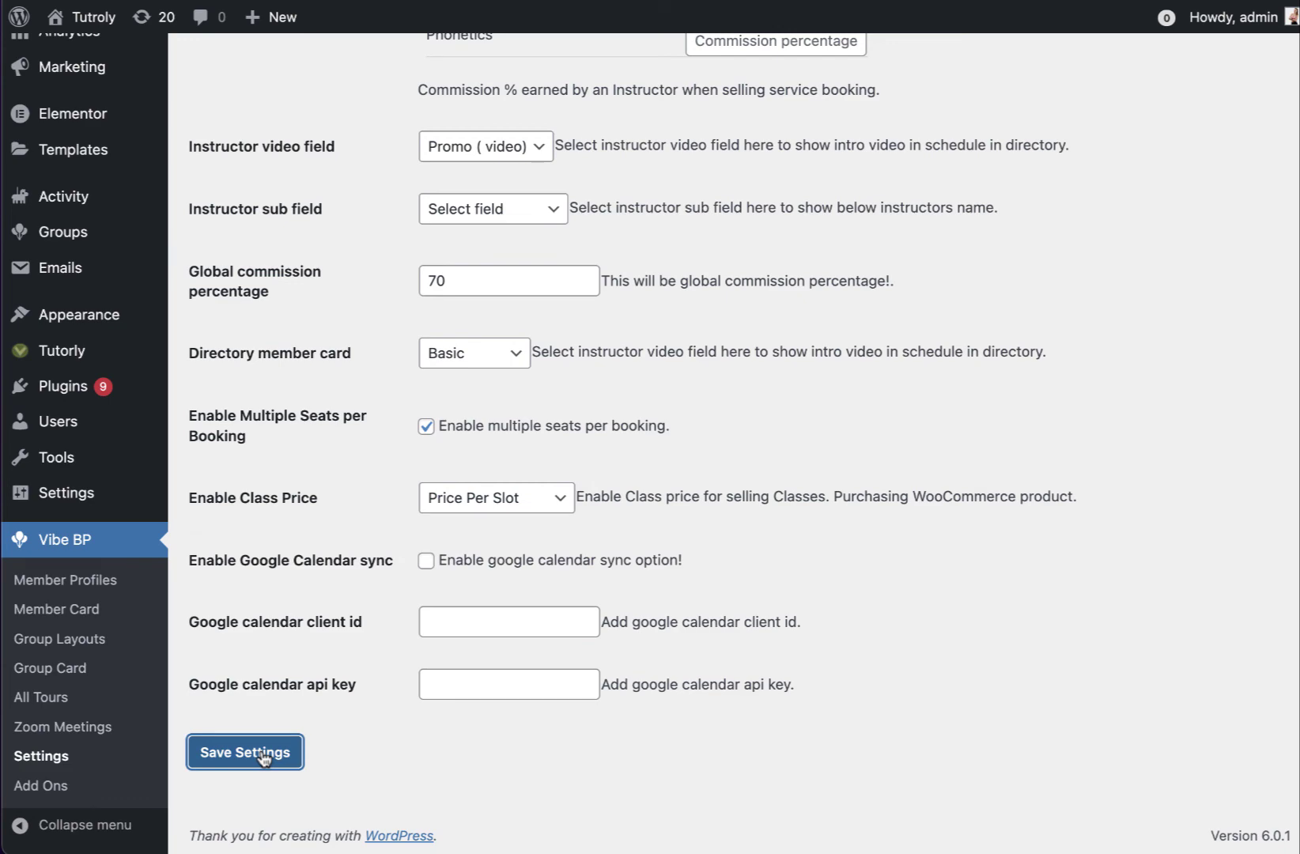
scroll(269, 746, "down", 20)
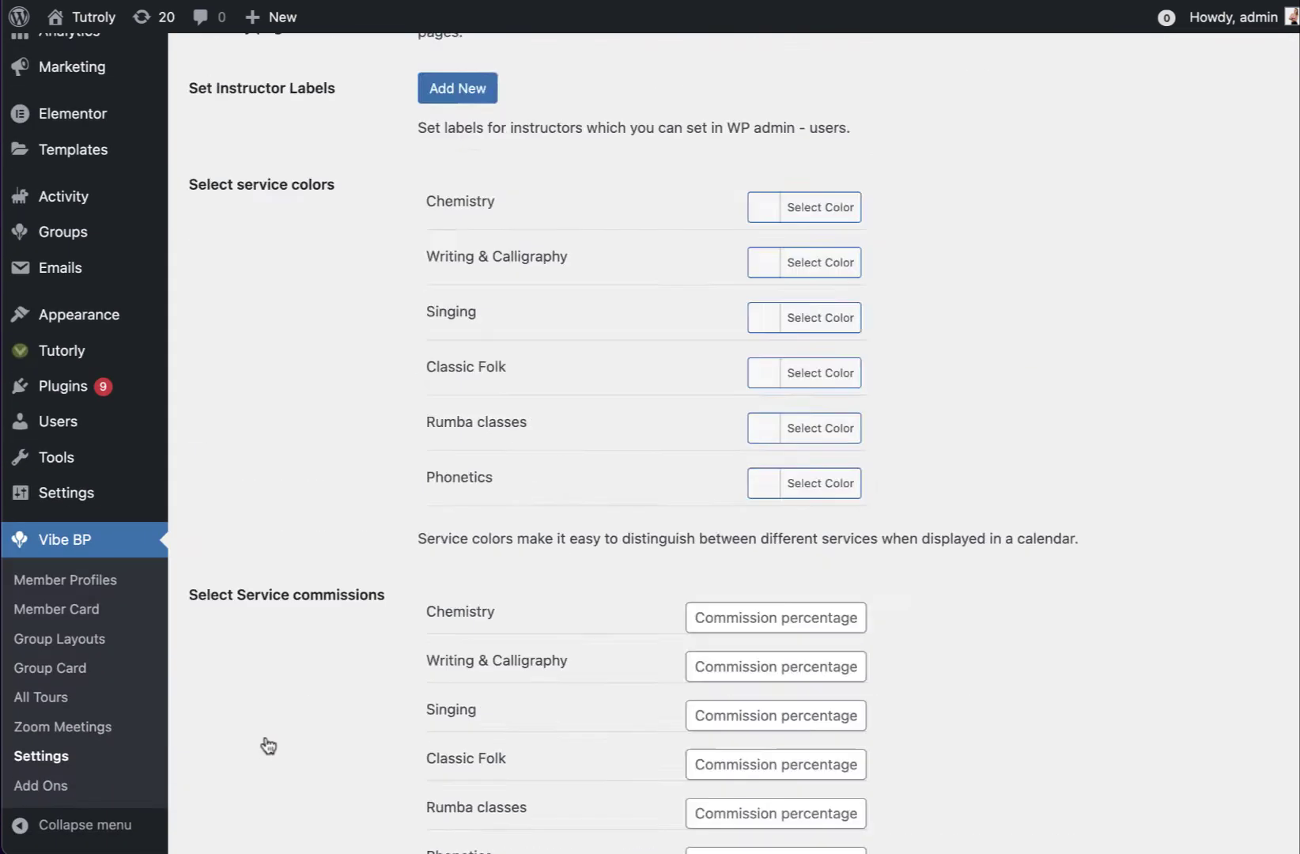
scroll(267, 743, "up", 3)
left_click(462, 334)
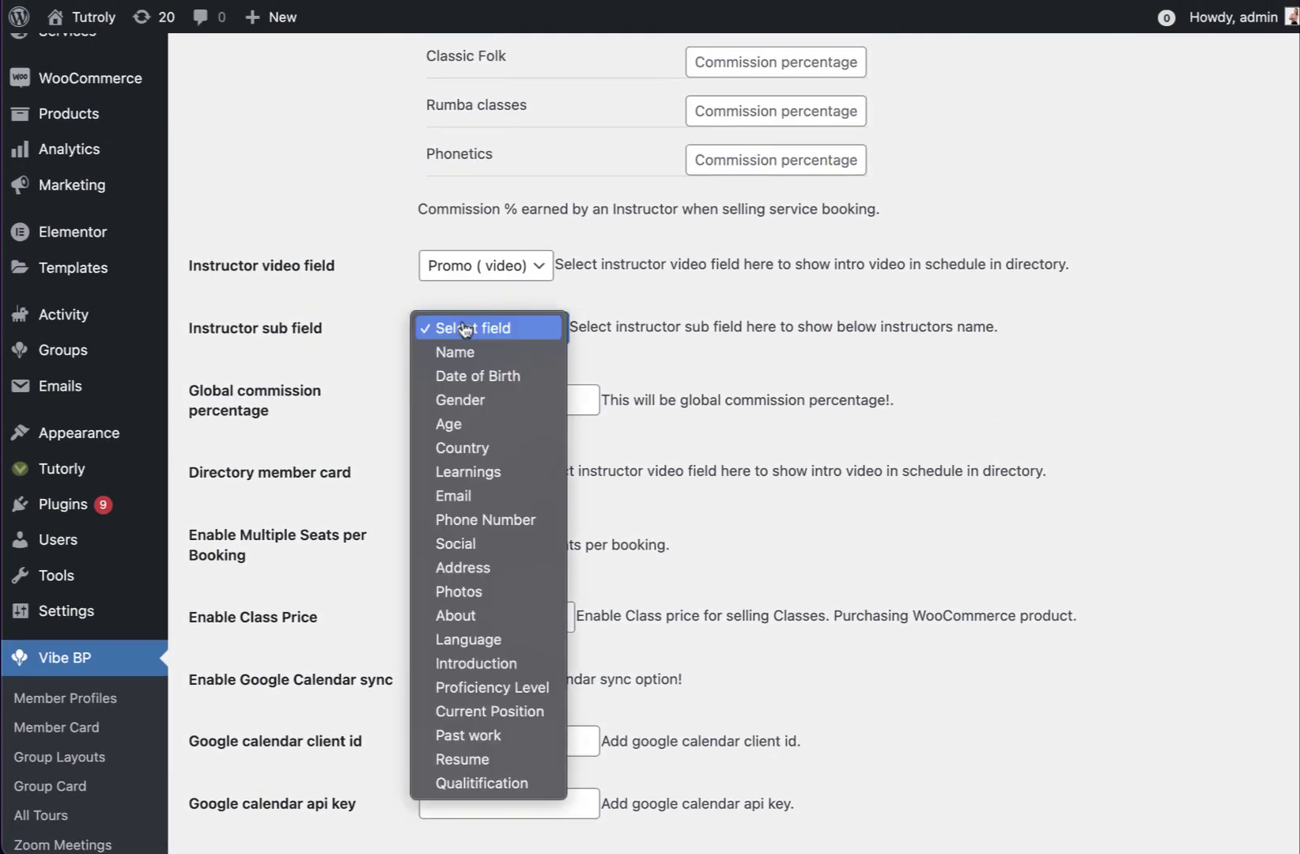
left_click(518, 708)
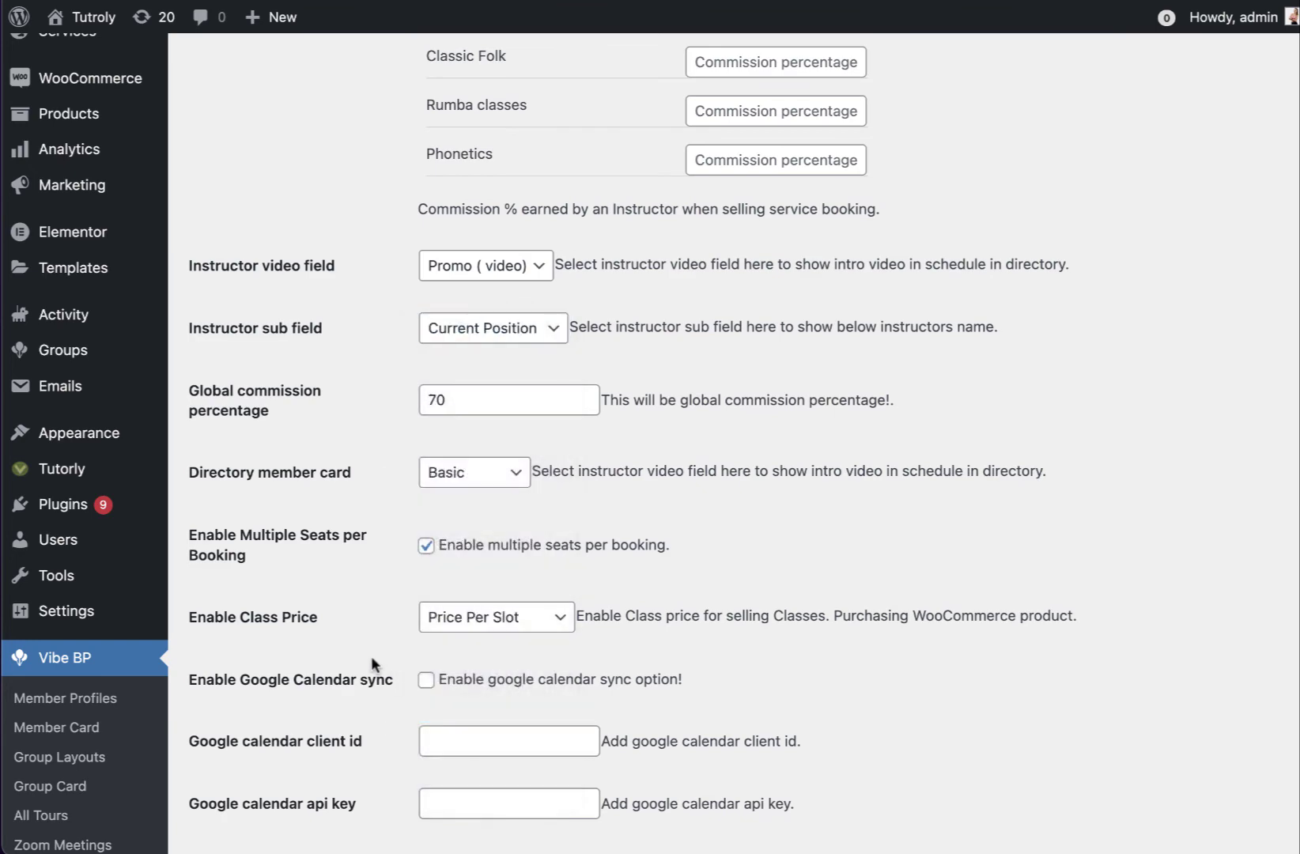
scroll(371, 655, "down", 3)
left_click(258, 749)
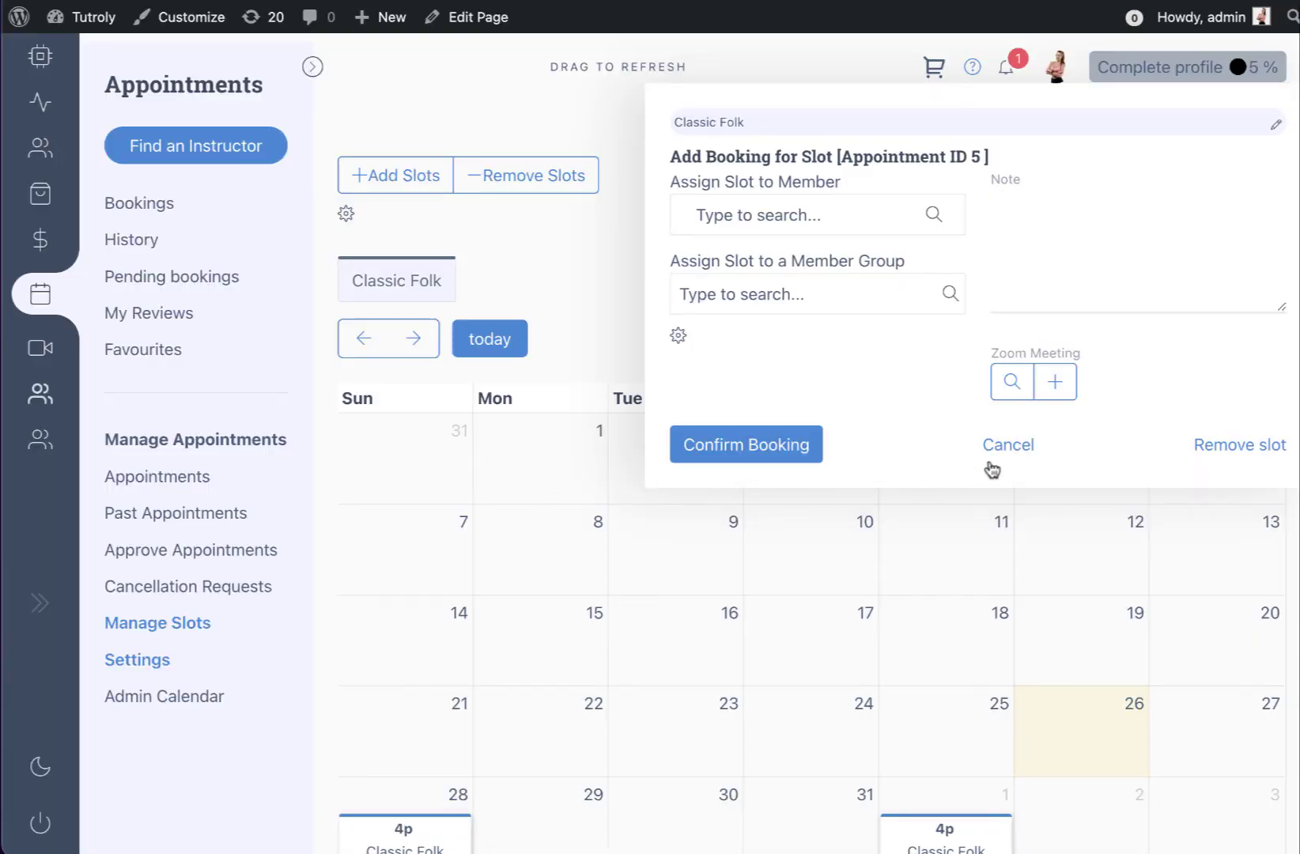
Close the booking form, reload Manage Slots, and reopen appointment 5's Classic Folk 4p slot
left_click(990, 466)
right_click(631, 231)
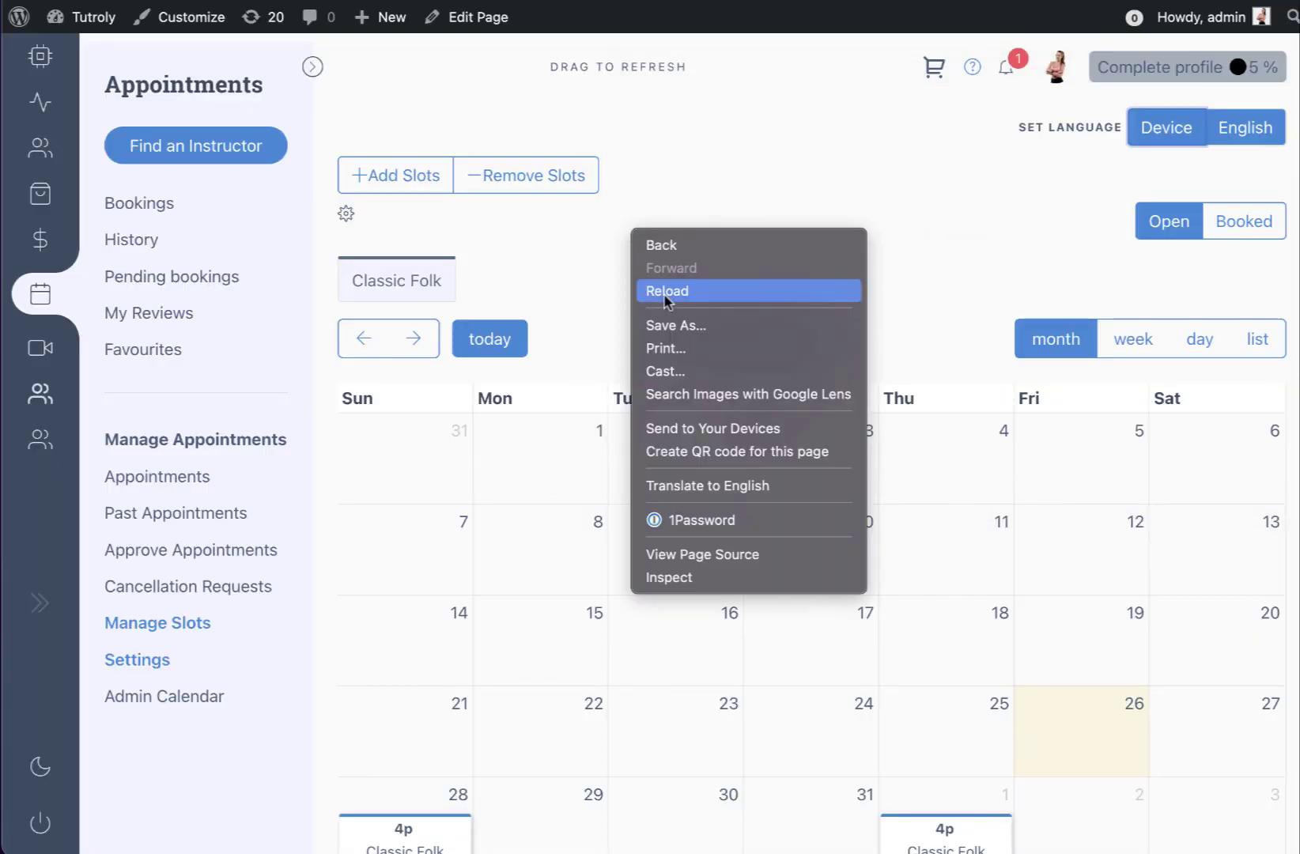
left_click(667, 293)
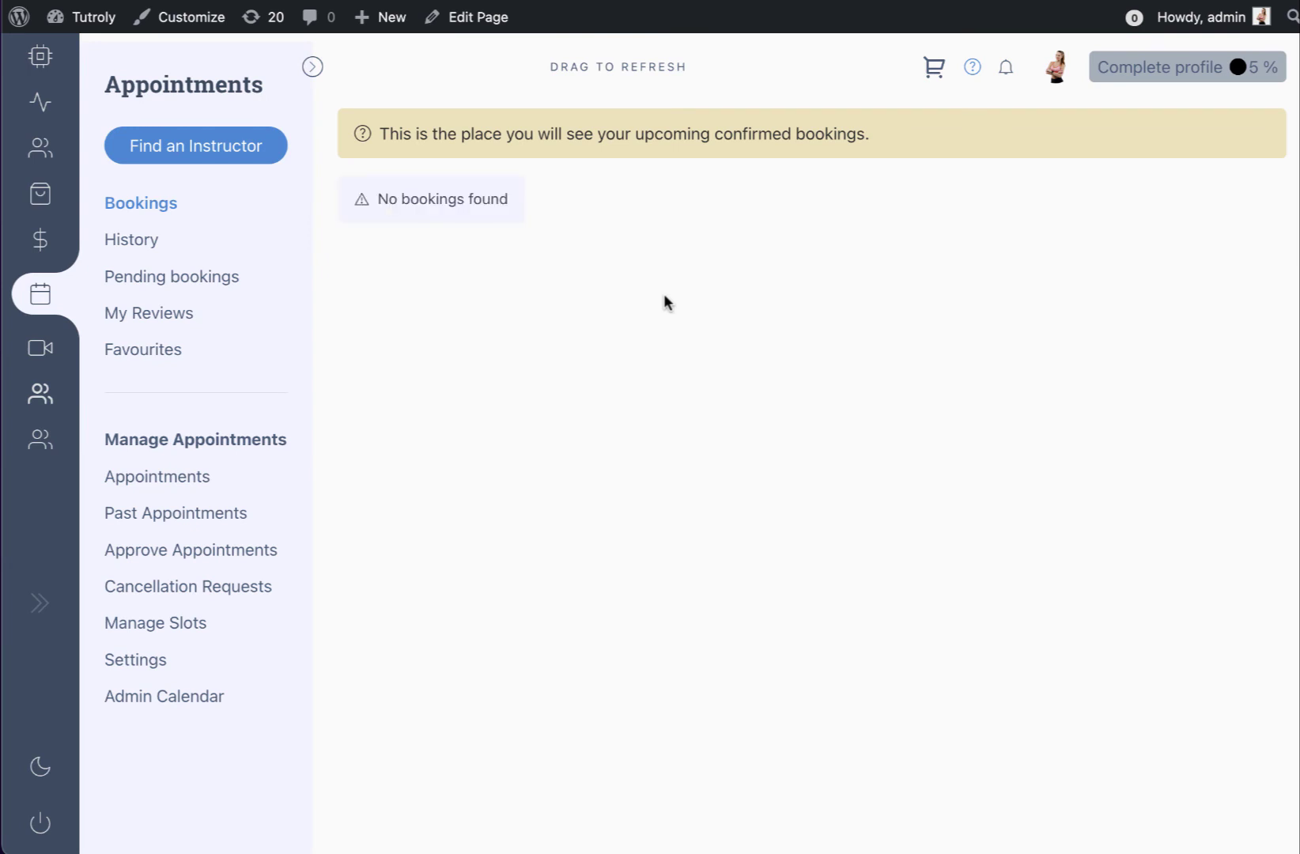
left_click(141, 619)
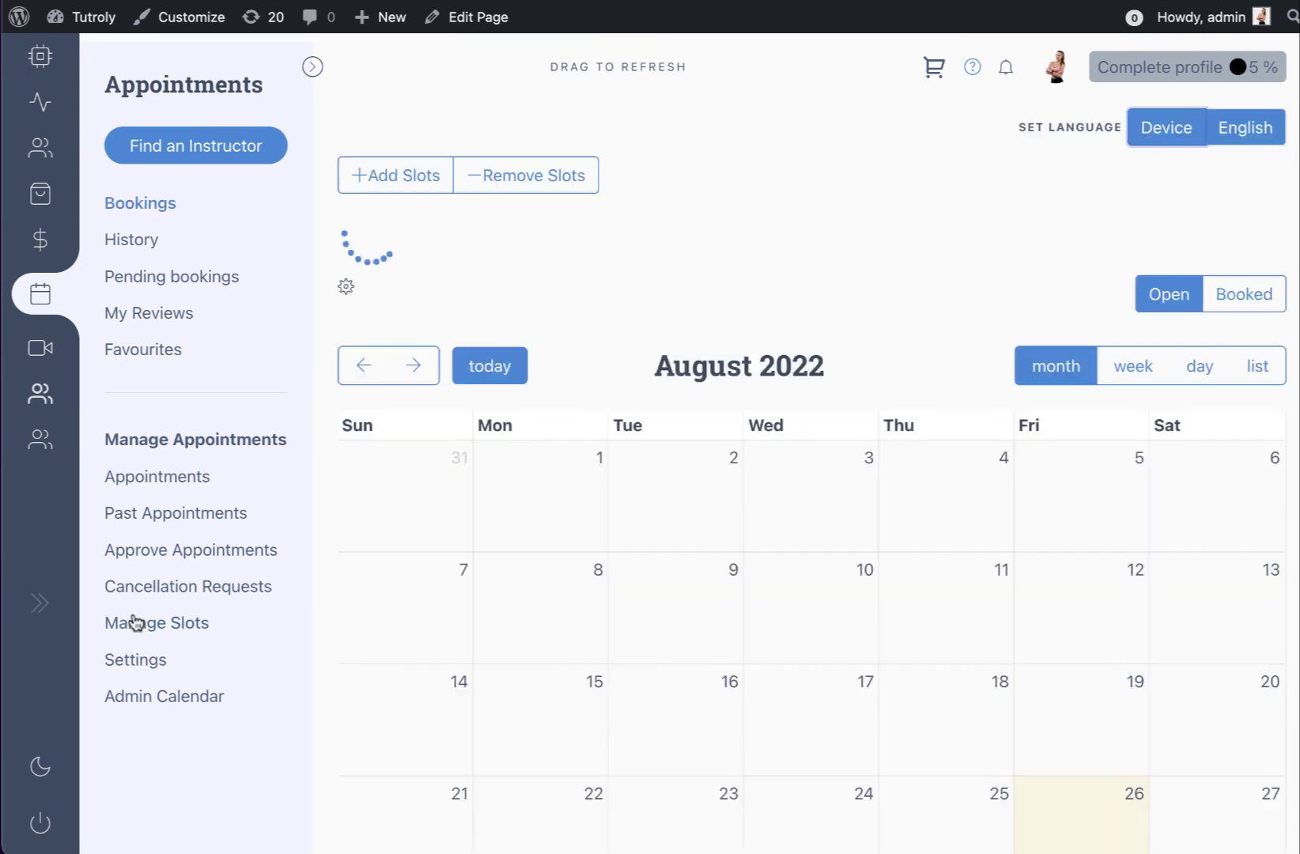
scroll(654, 572, "down", 3)
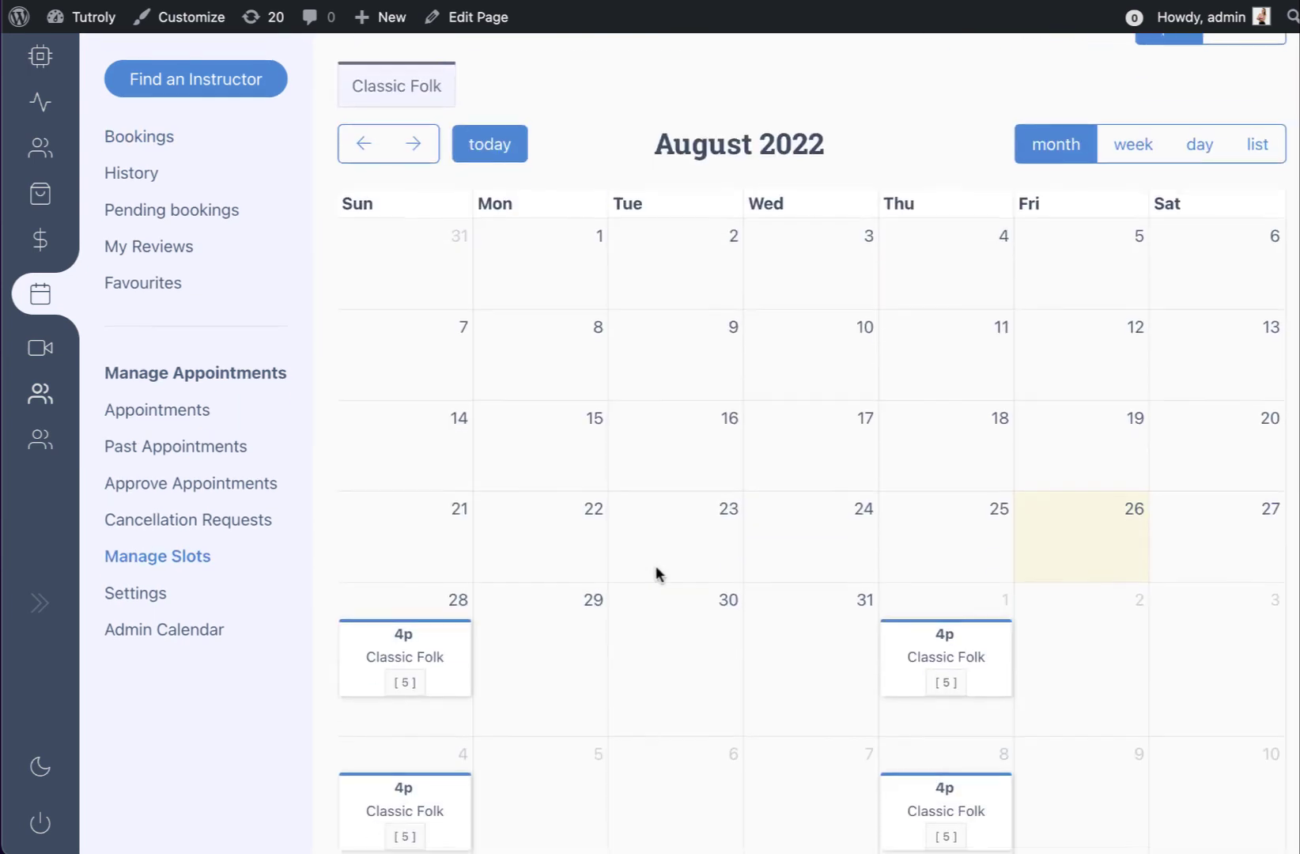
left_click(940, 680)
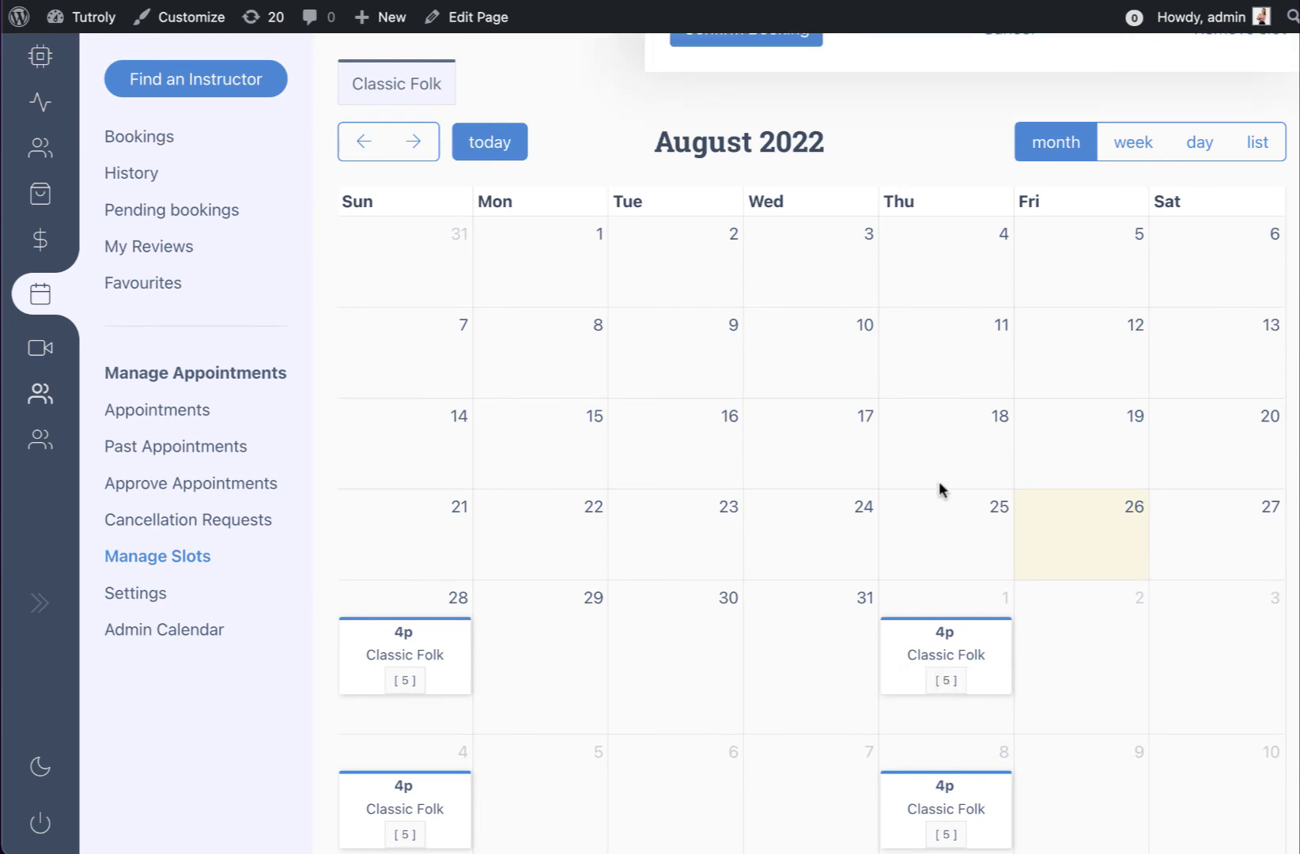
scroll(963, 525, "up", 3)
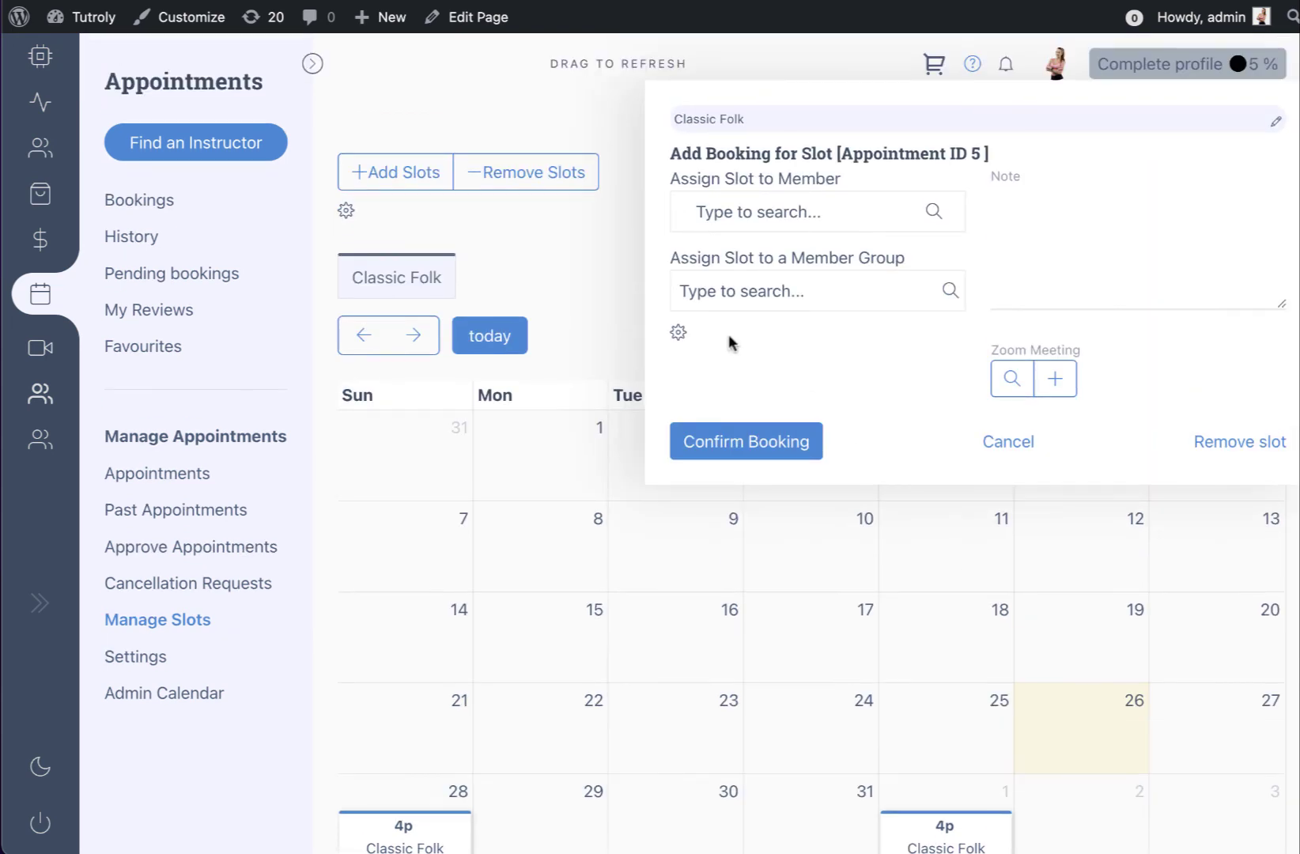
Search 'test', assign the slot to the Test Class member group, and confirm the booking
left_click(679, 333)
left_click(958, 377)
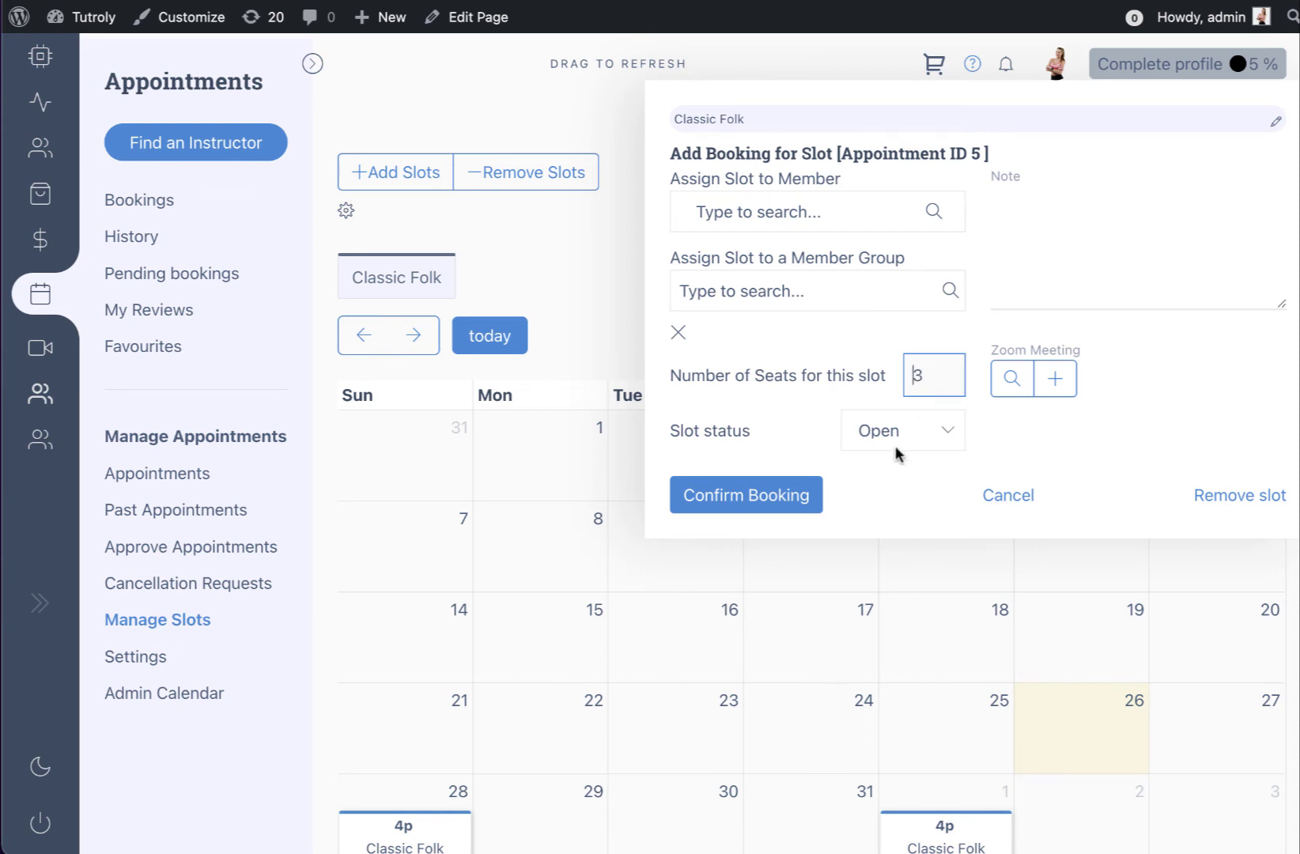
left_click(678, 333)
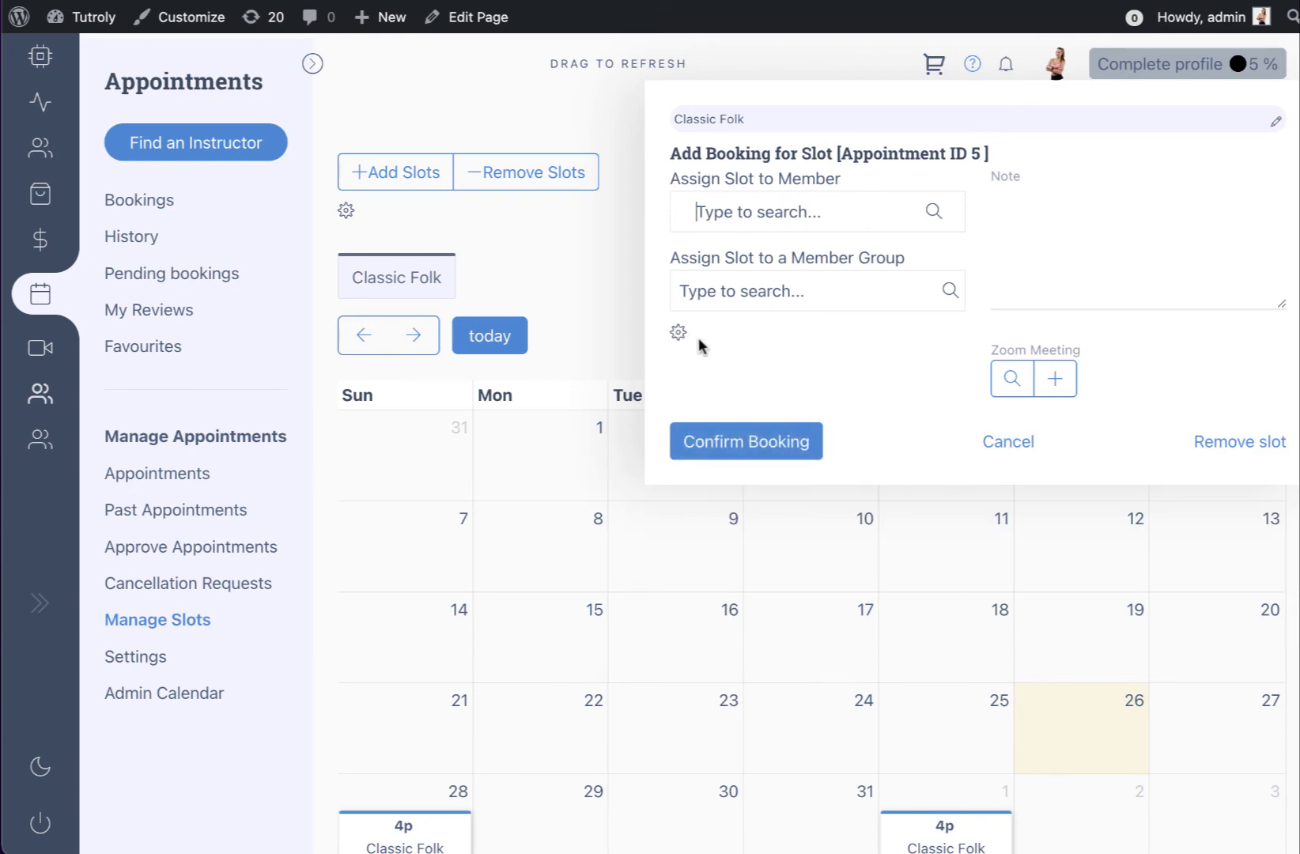
left_click(735, 298)
type("te")
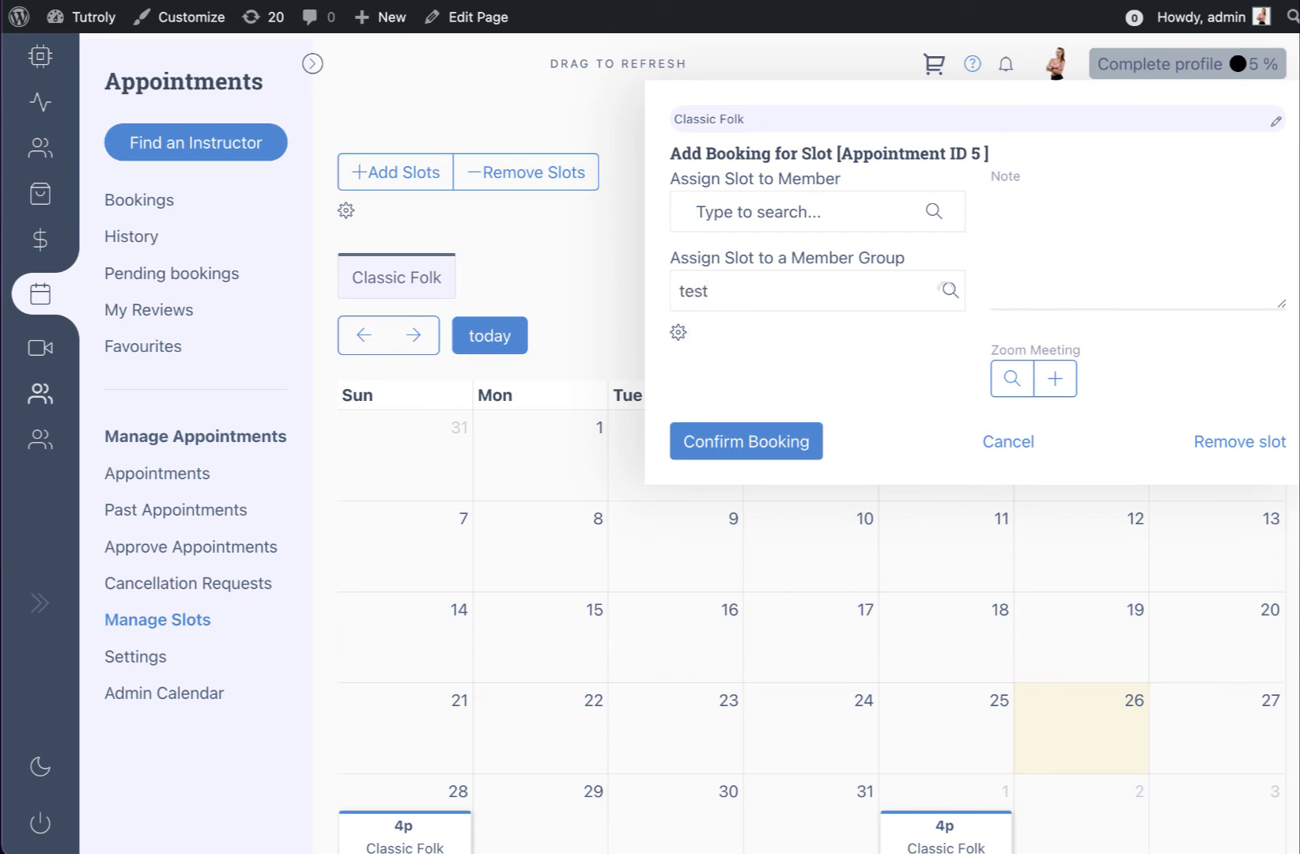
type("st")
left_click(751, 362)
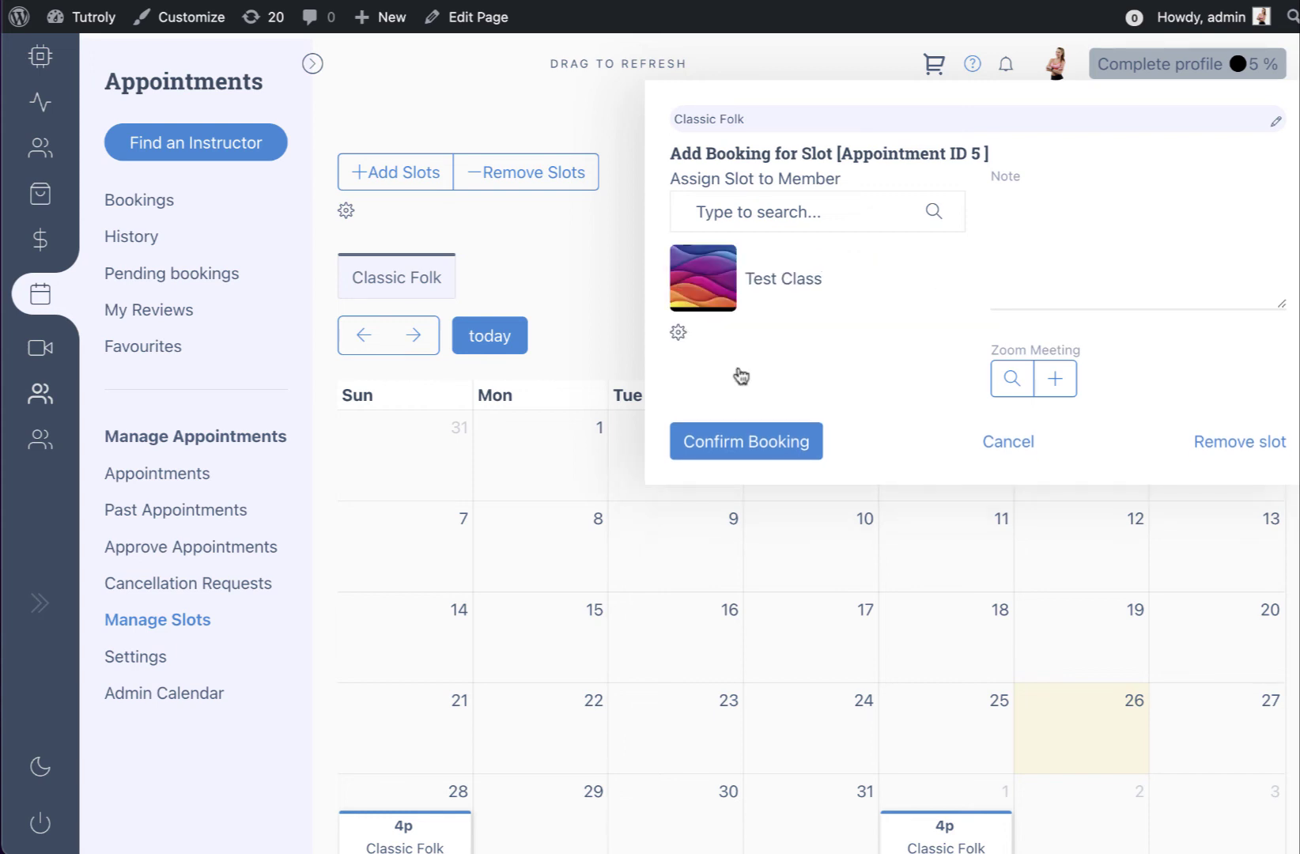
left_click(774, 450)
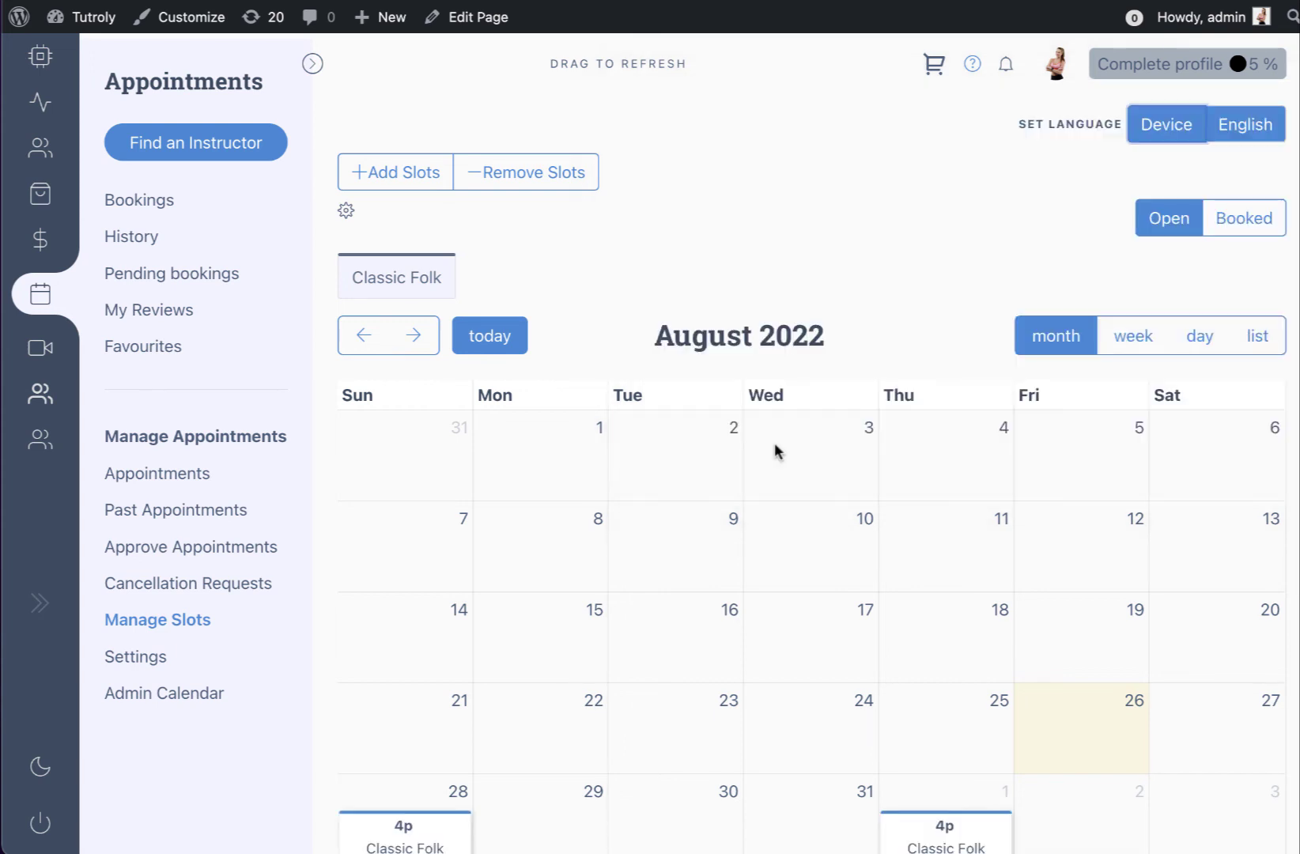
Open the Test Class page on the front-end site in light mode
mouse_move(73, 388)
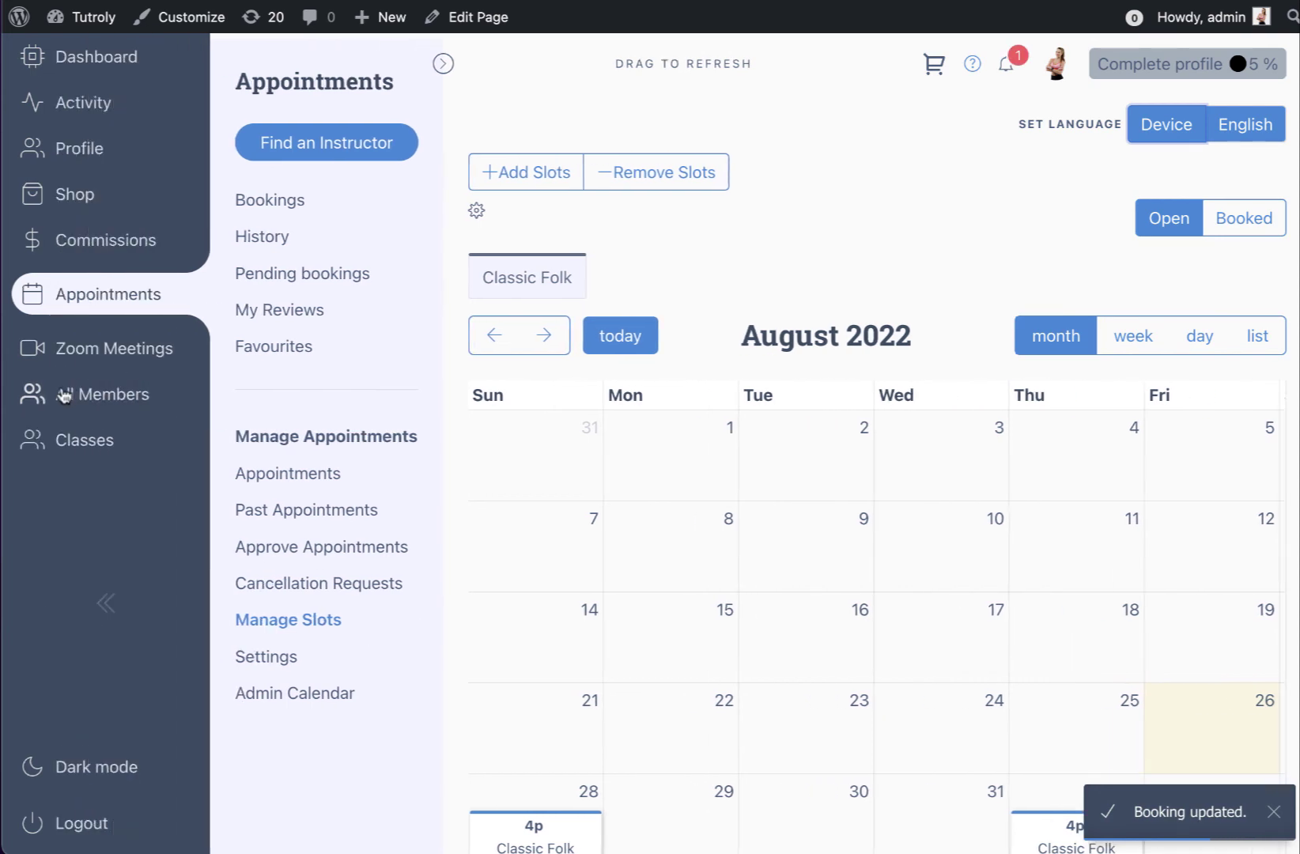
left_click(70, 442)
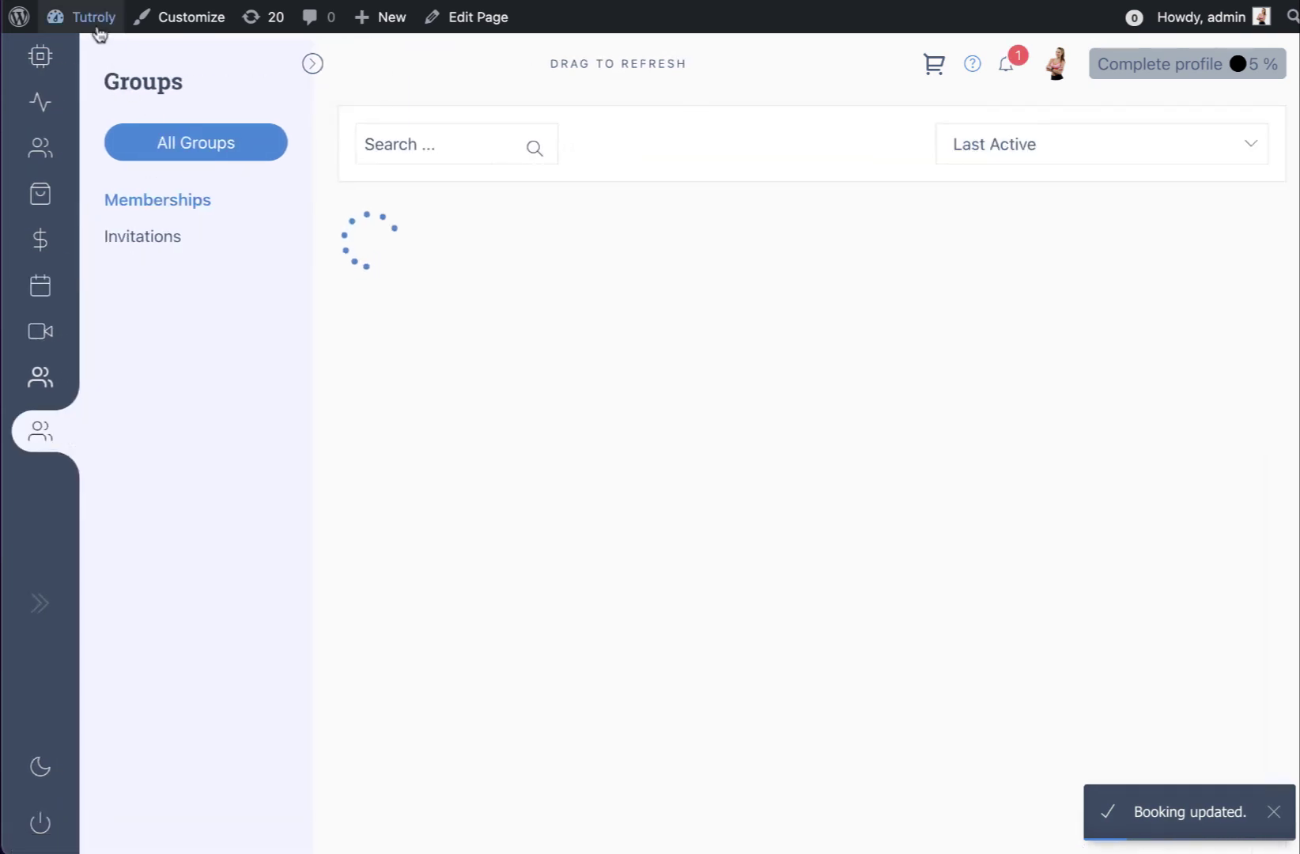
mouse_move(95, 29)
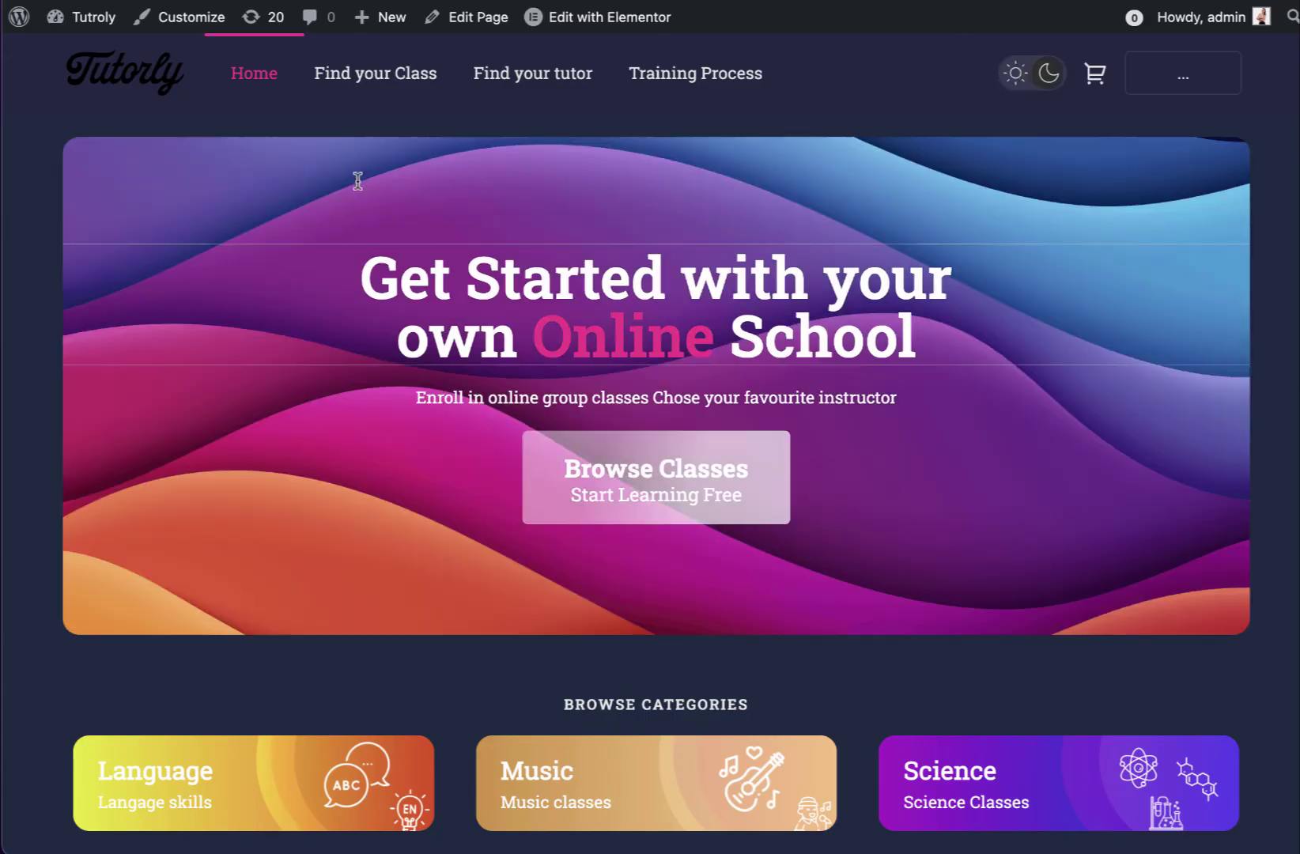
left_click(1013, 76)
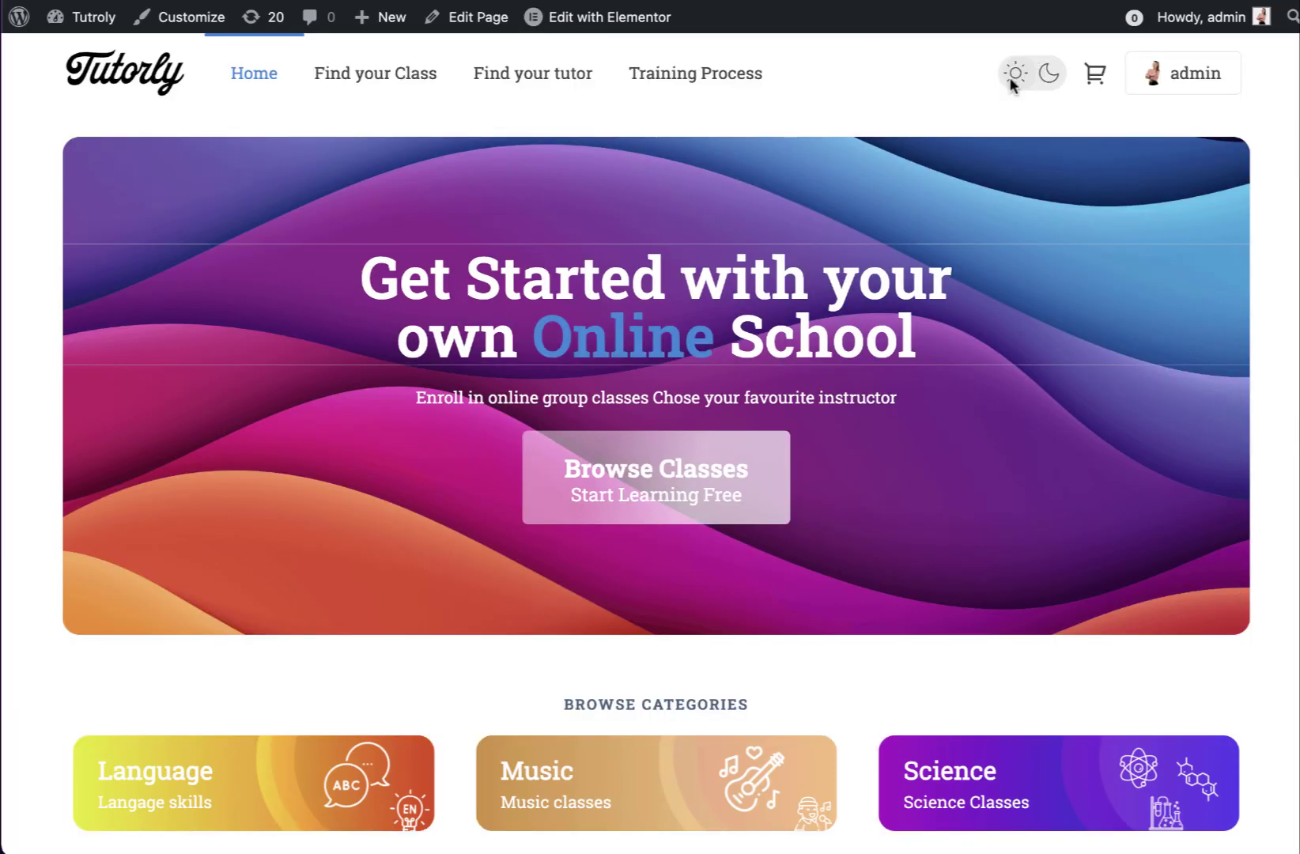
left_click(407, 75)
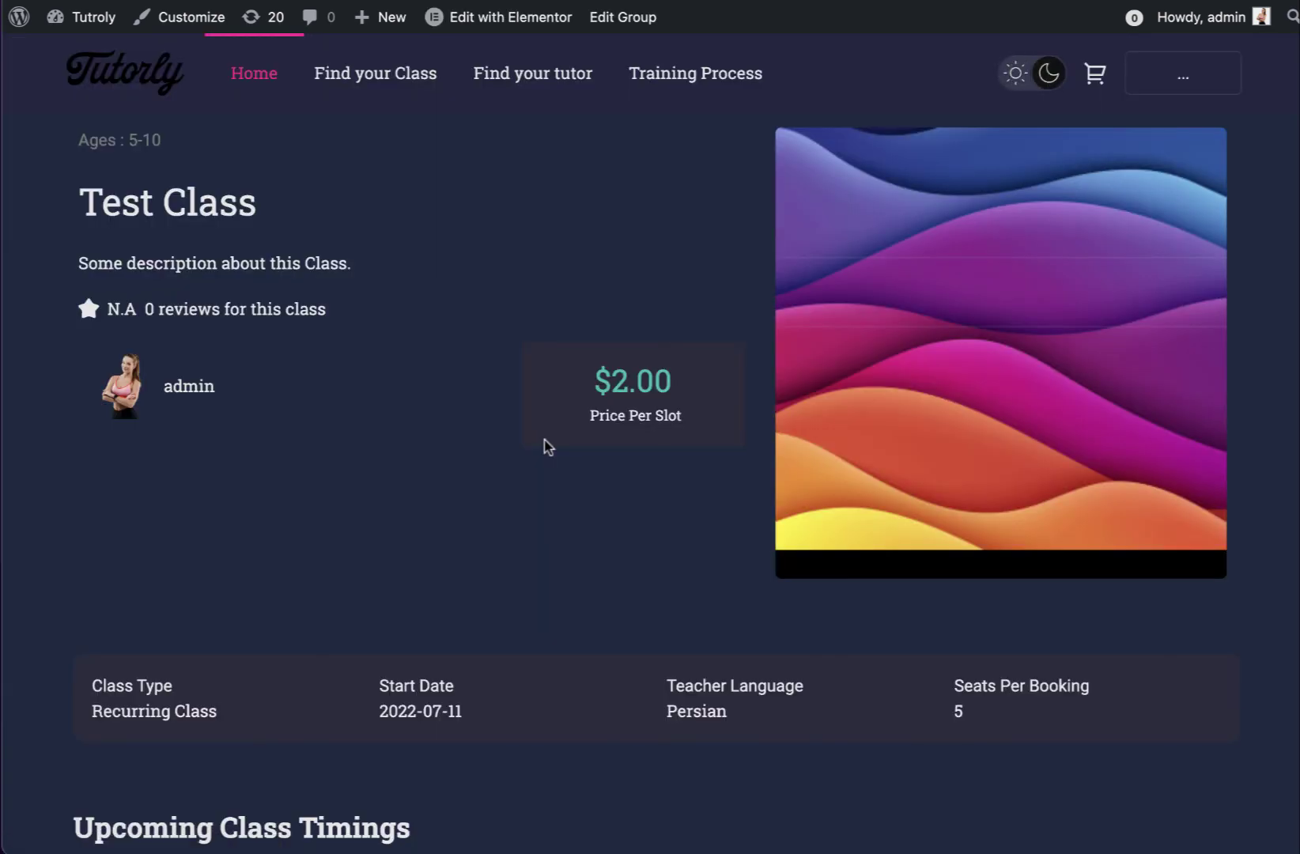
left_click(1025, 73)
Book the upcoming Test Class slots and place the $4.00 order at checkout
scroll(618, 365, "down", 6)
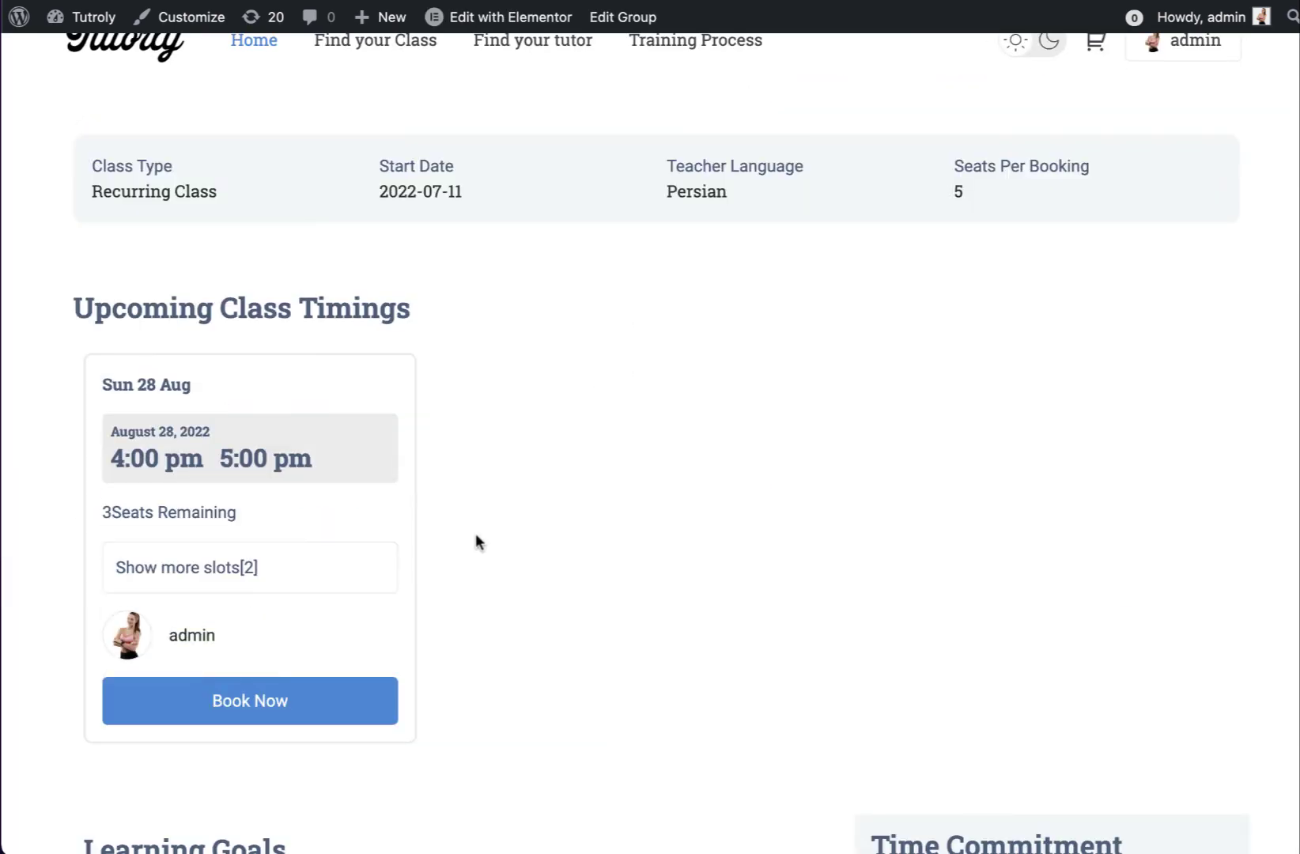
left_click(194, 709)
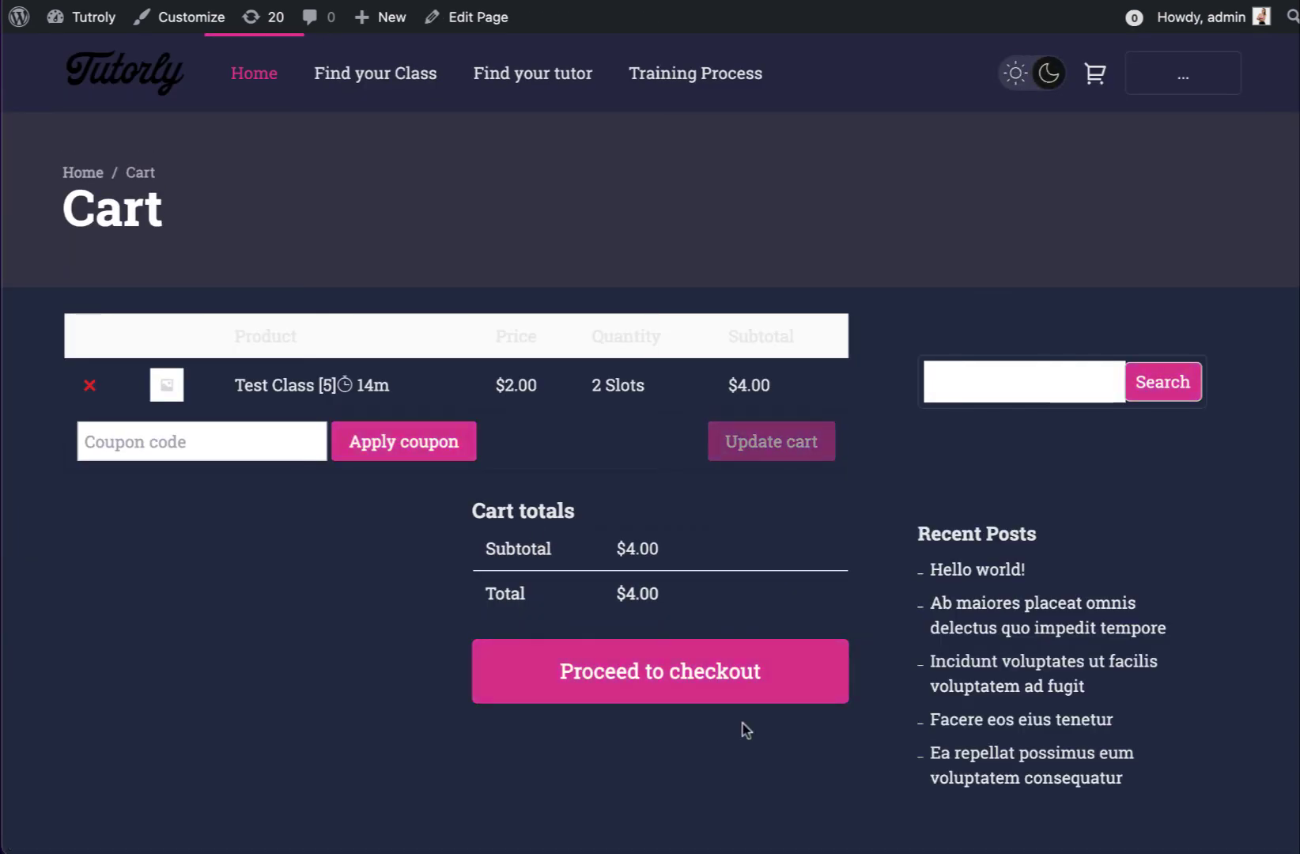
left_click(664, 686)
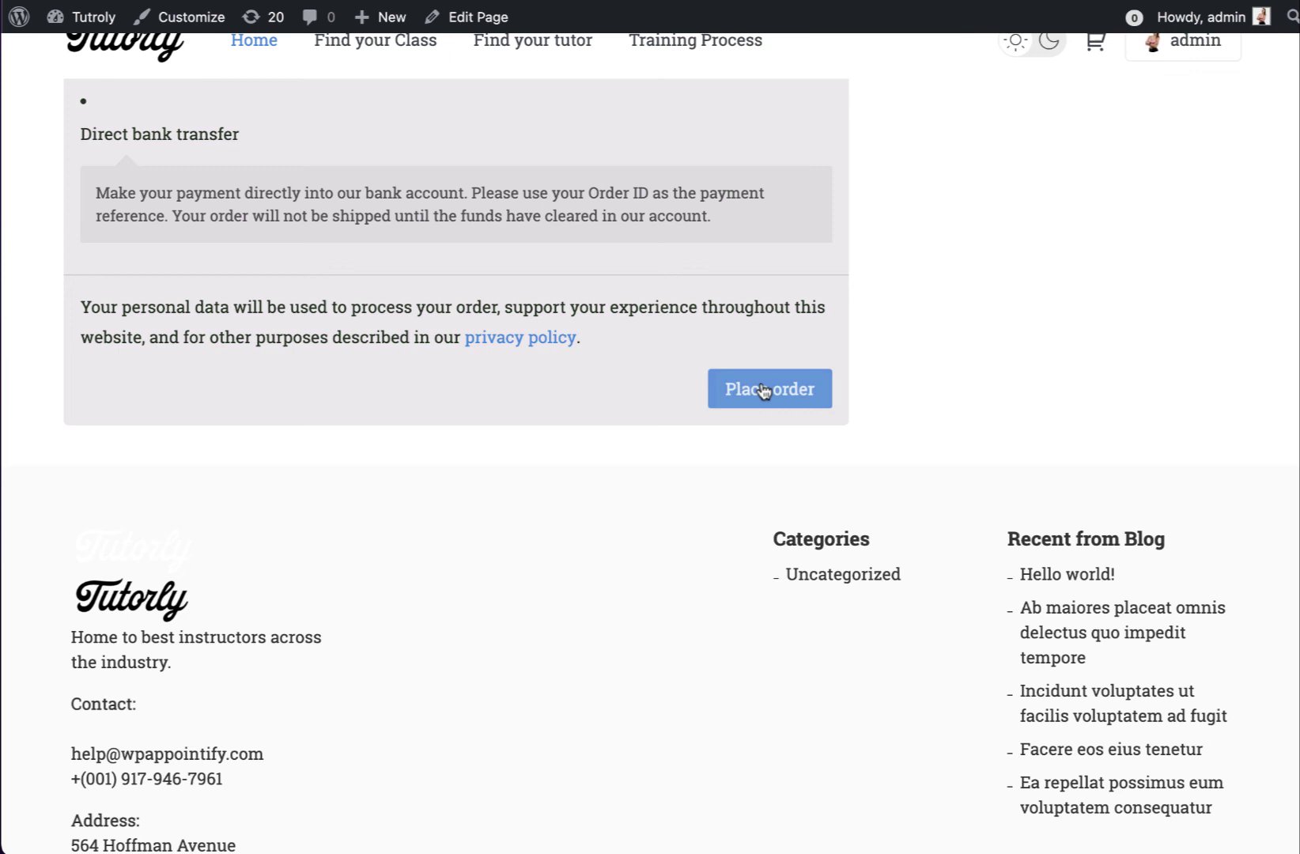
left_click(763, 390)
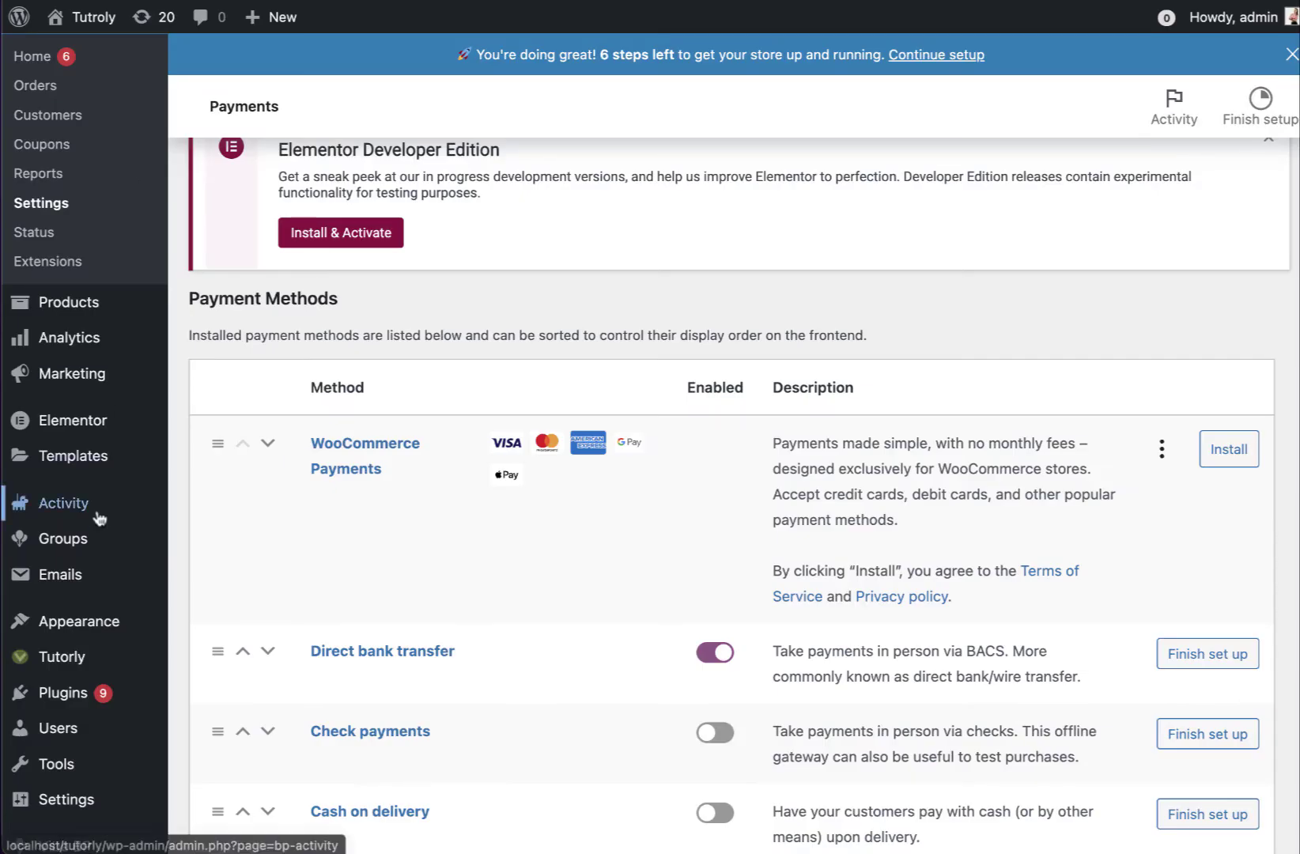
Change the $4.00 Test Class order's status to Completed using the Orders bulk action
left_click(45, 86)
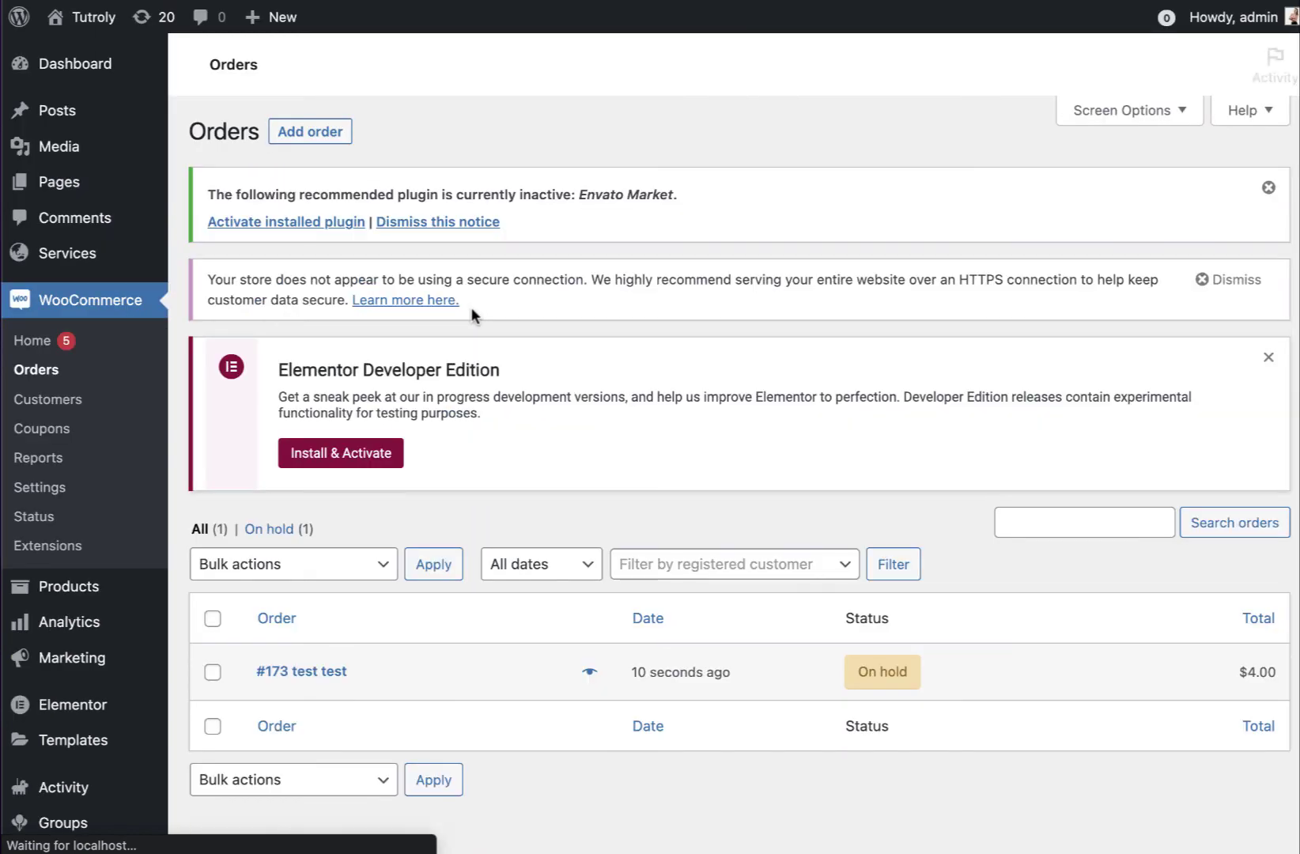
left_click(219, 677)
left_click(307, 571)
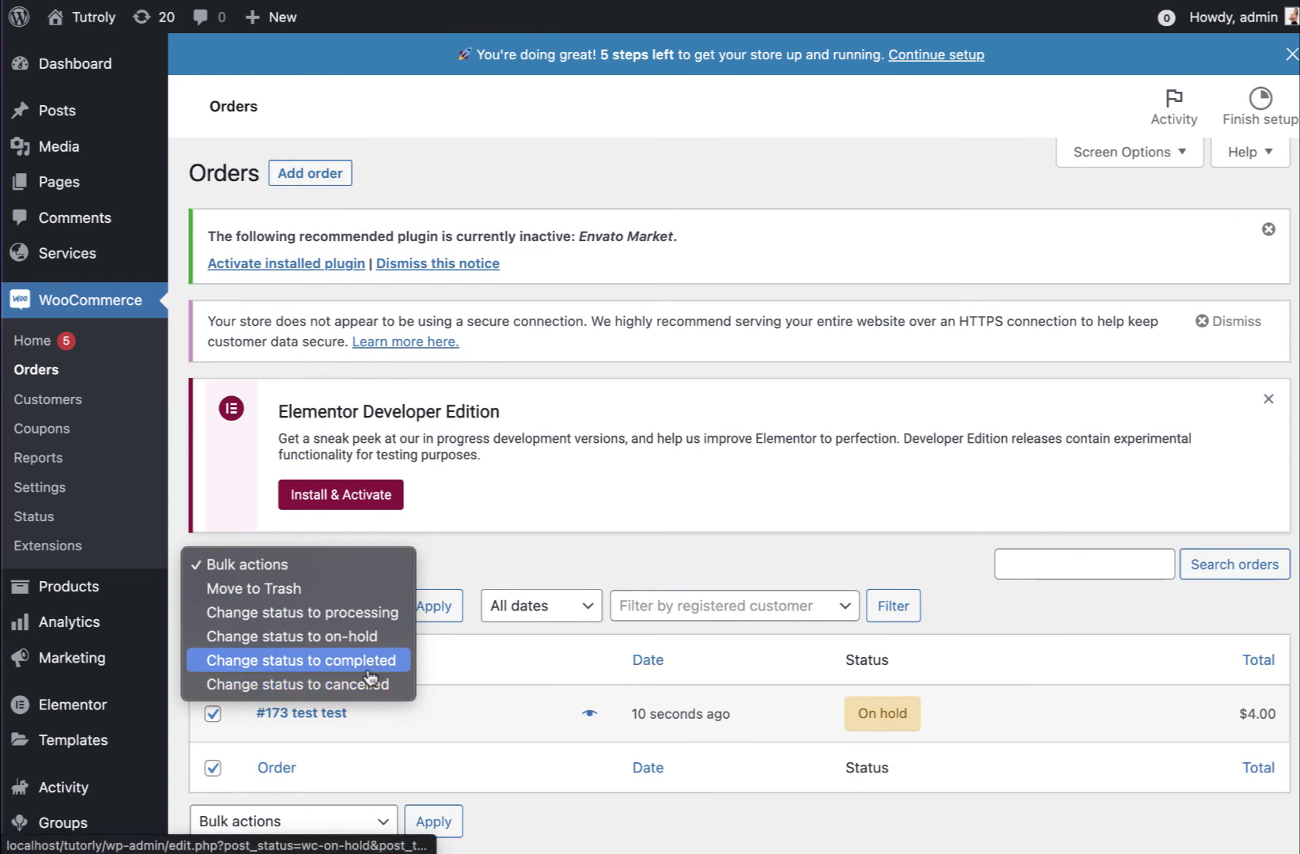
left_click(368, 671)
left_click(436, 615)
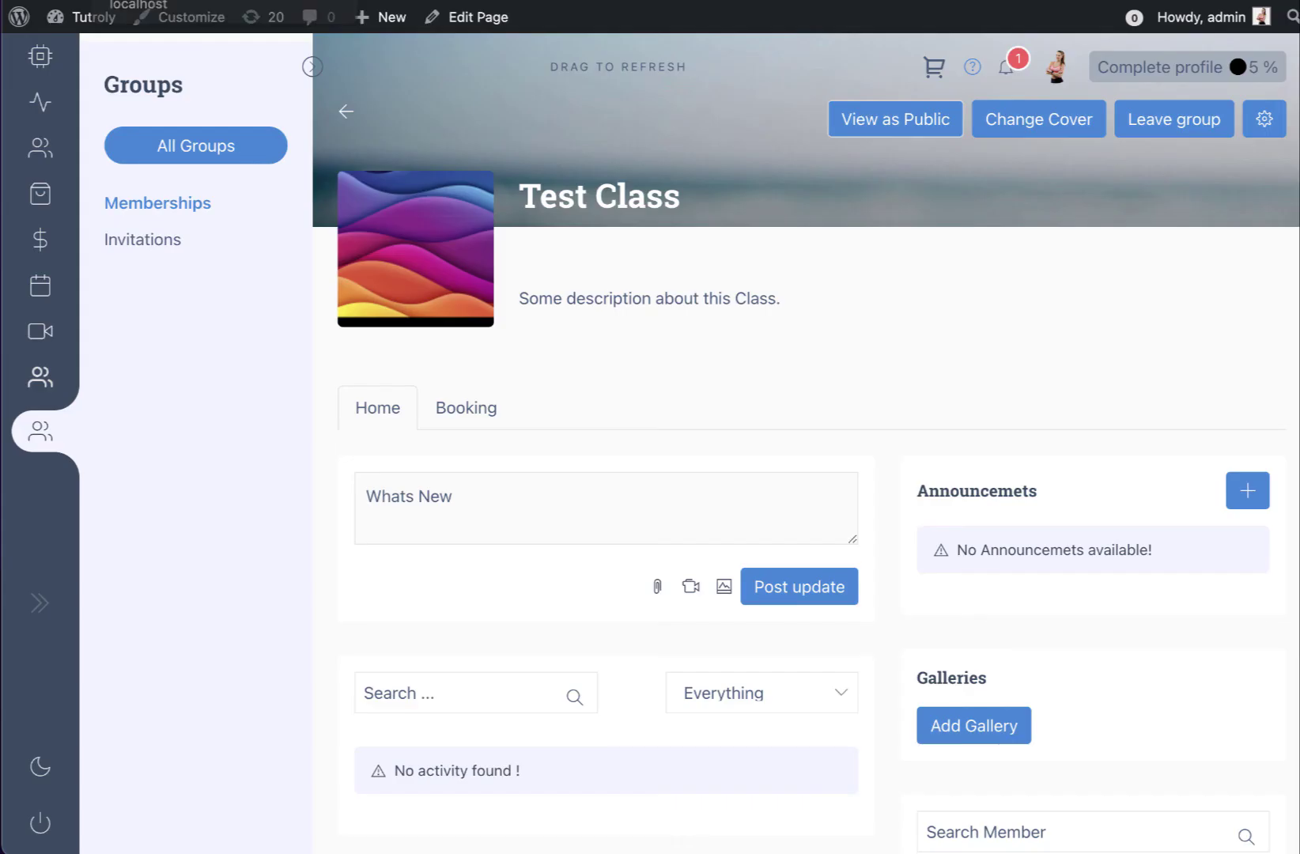
Open Test Class's Booking tab and expand the Classic Folk appointment for August 28, 2022, 4–5 pm
mouse_move(50, 174)
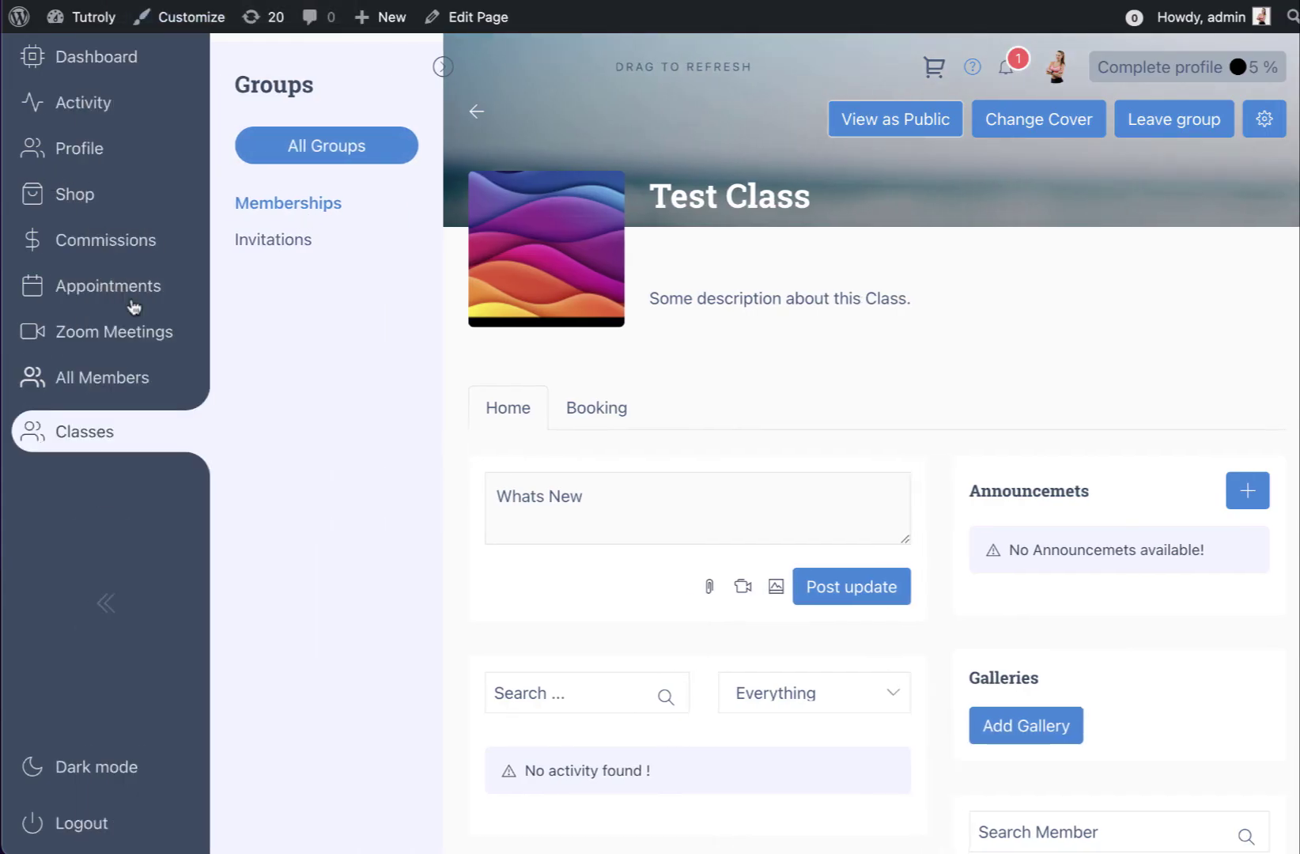
left_click(133, 304)
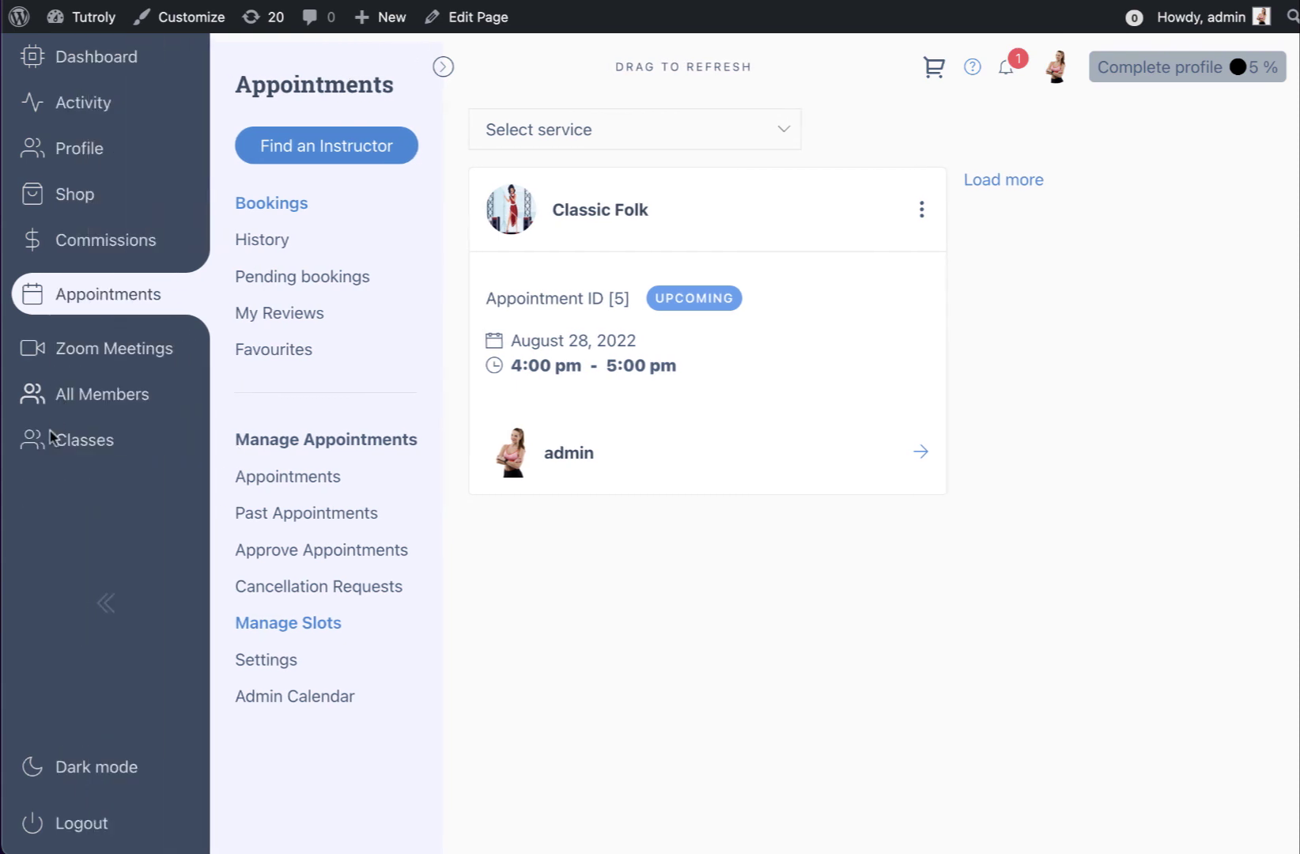
left_click(73, 455)
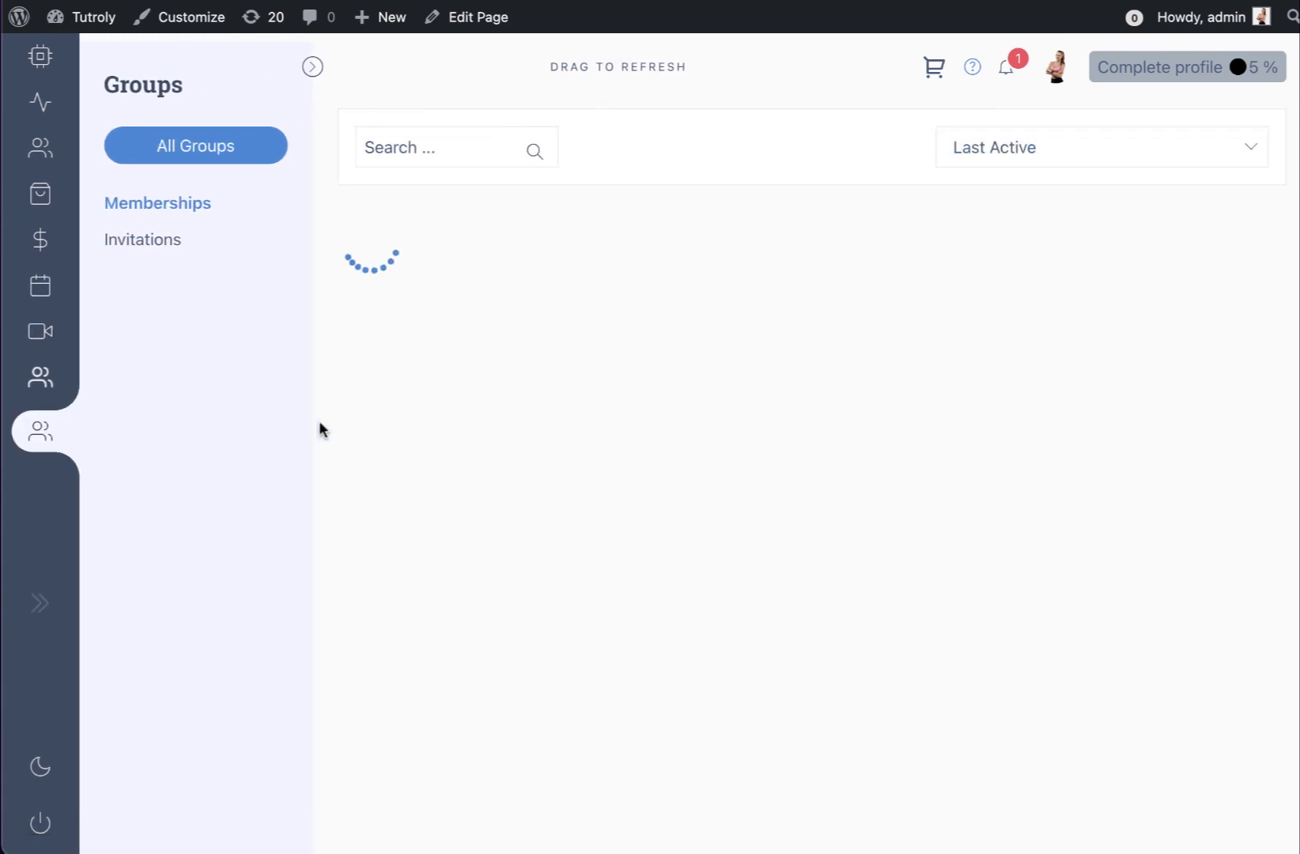
left_click(720, 359)
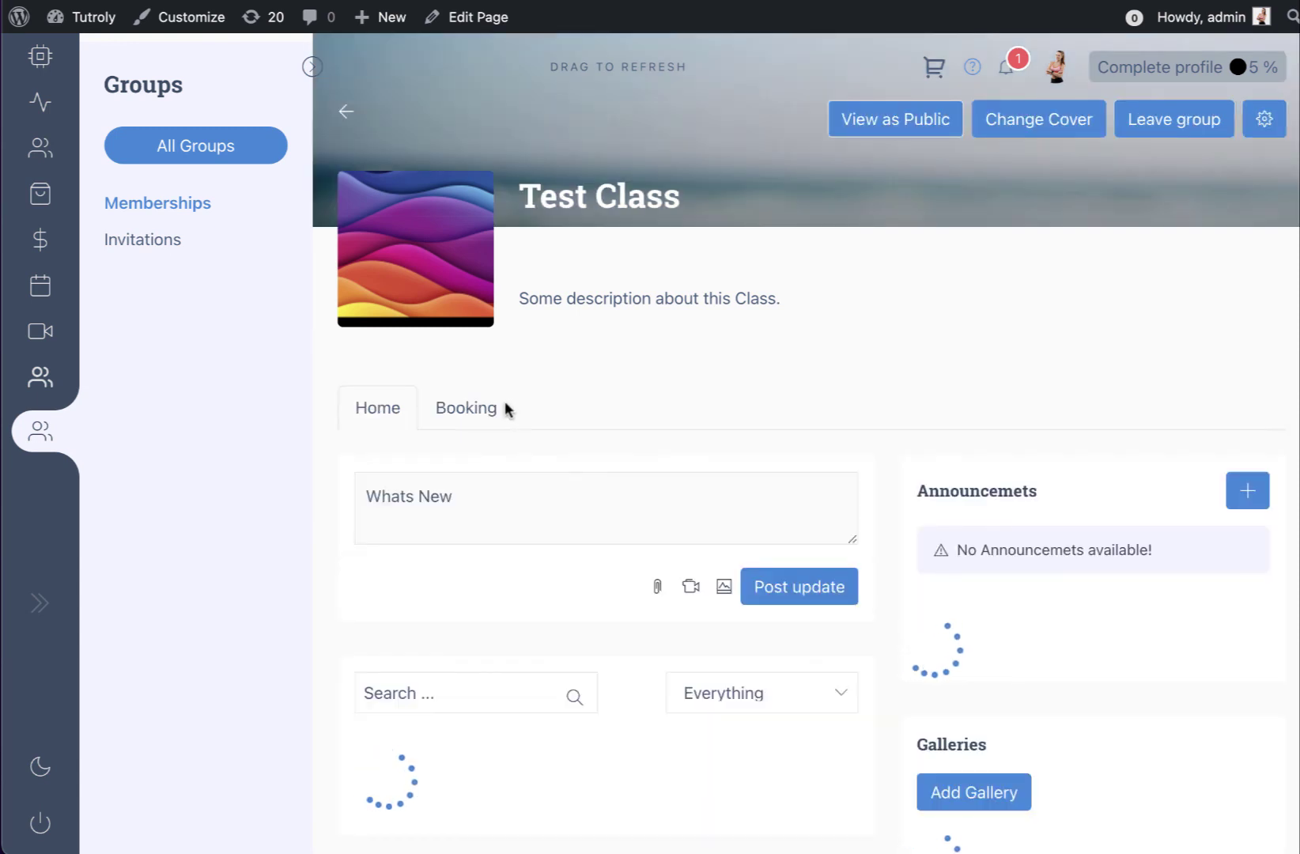
left_click(504, 407)
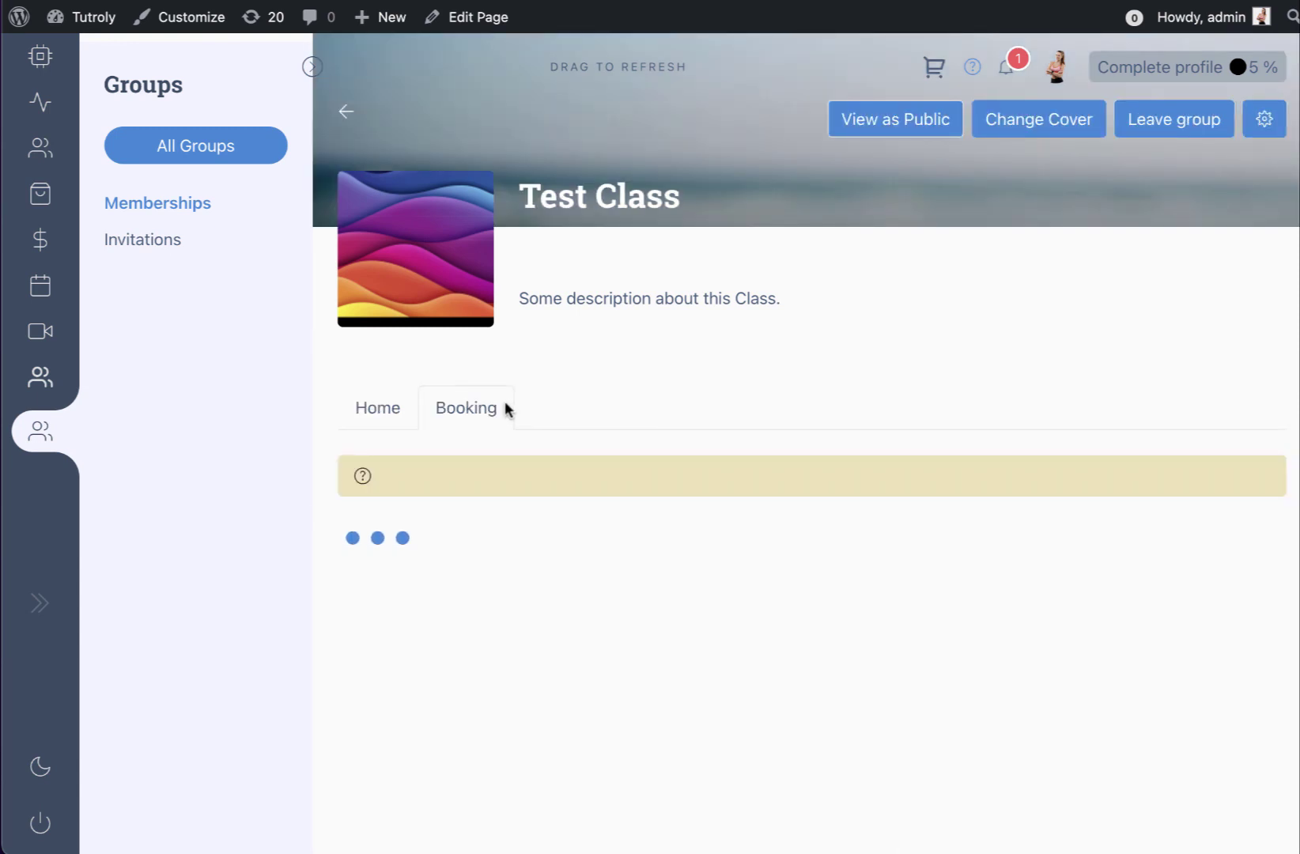
scroll(747, 449, "down", 1)
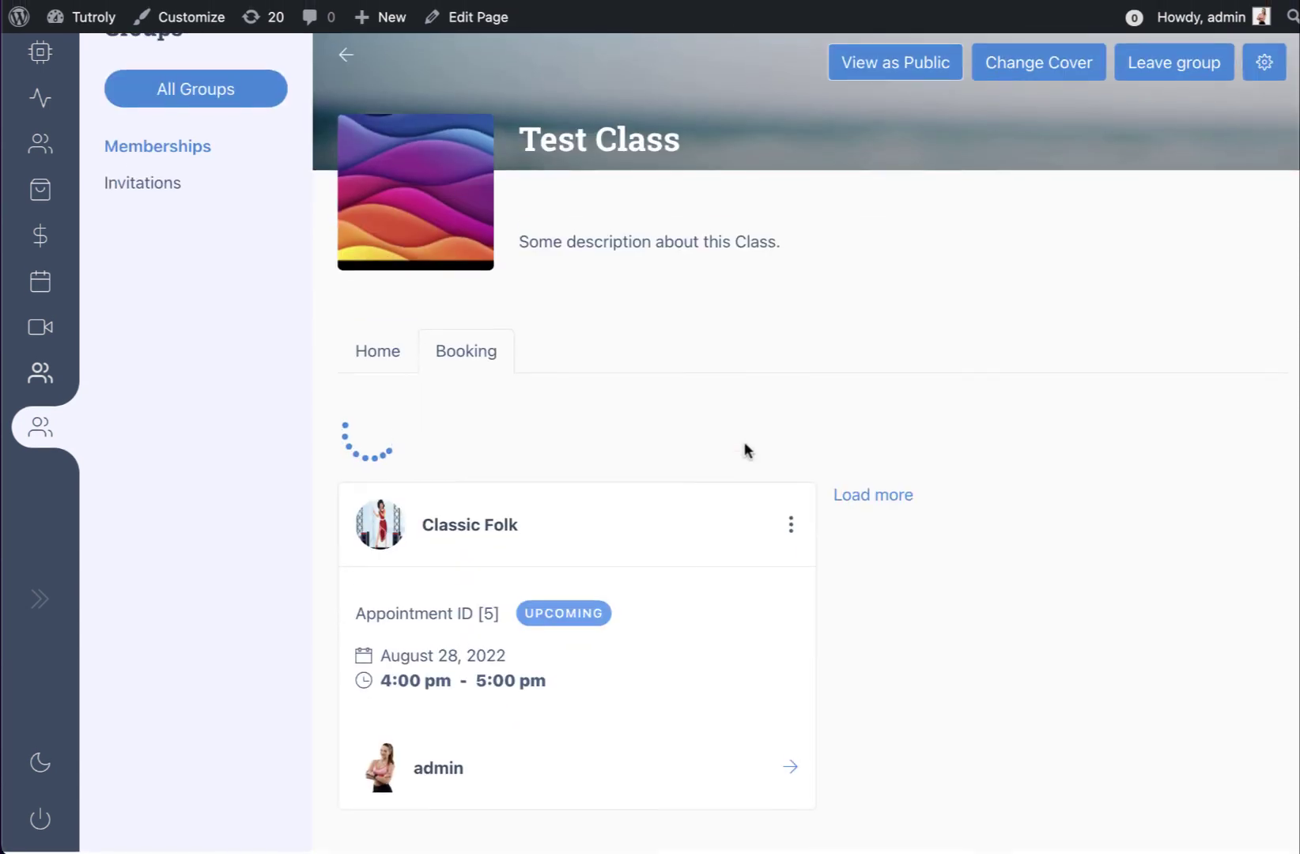
left_click(793, 759)
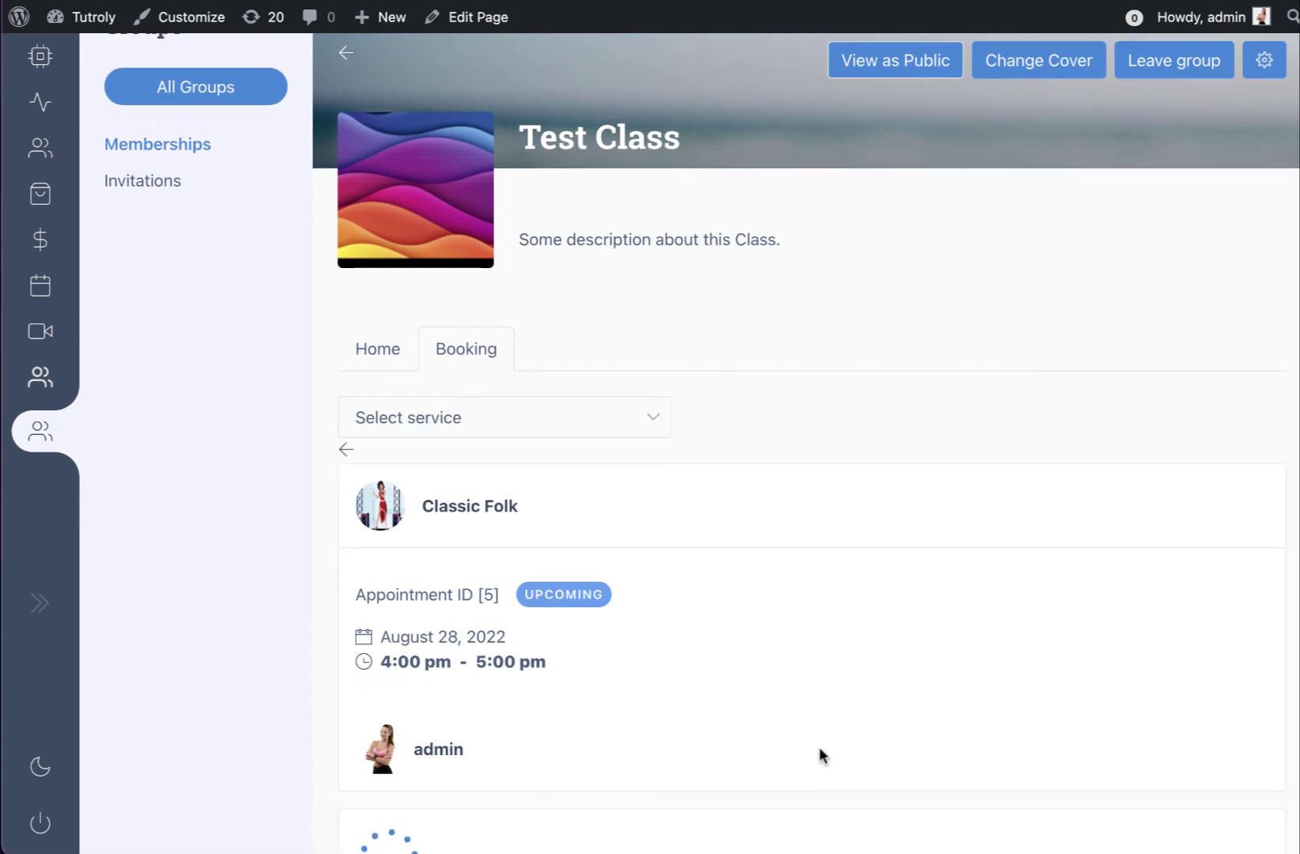